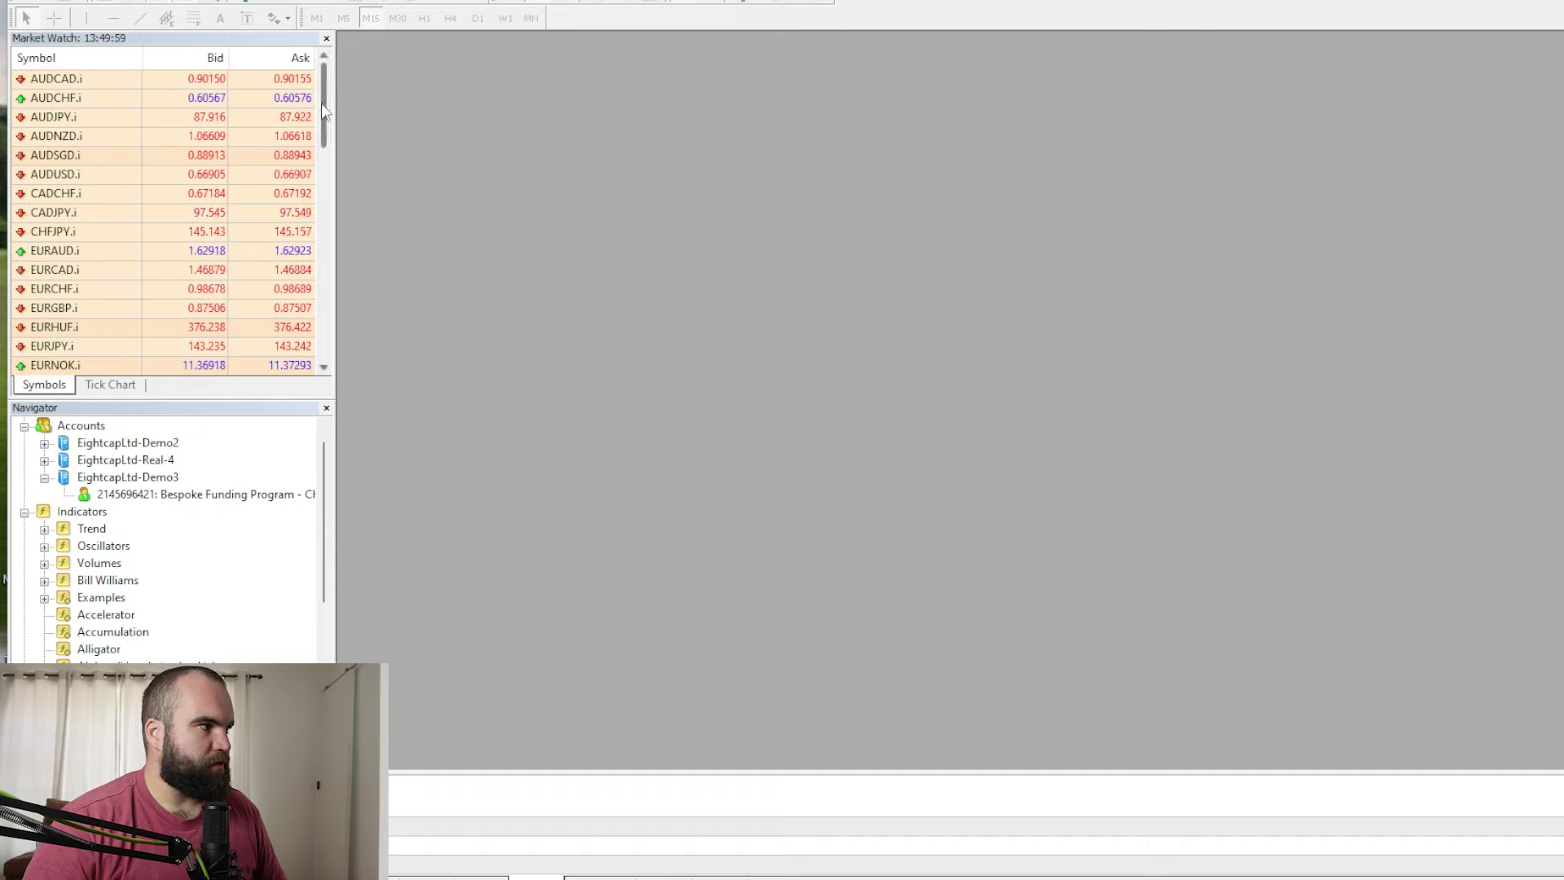
# Step: Look through the Market Watch symbol list and its CFD group for US30
pyautogui.moveTo(325, 115); pyautogui.dragTo(308, 350)
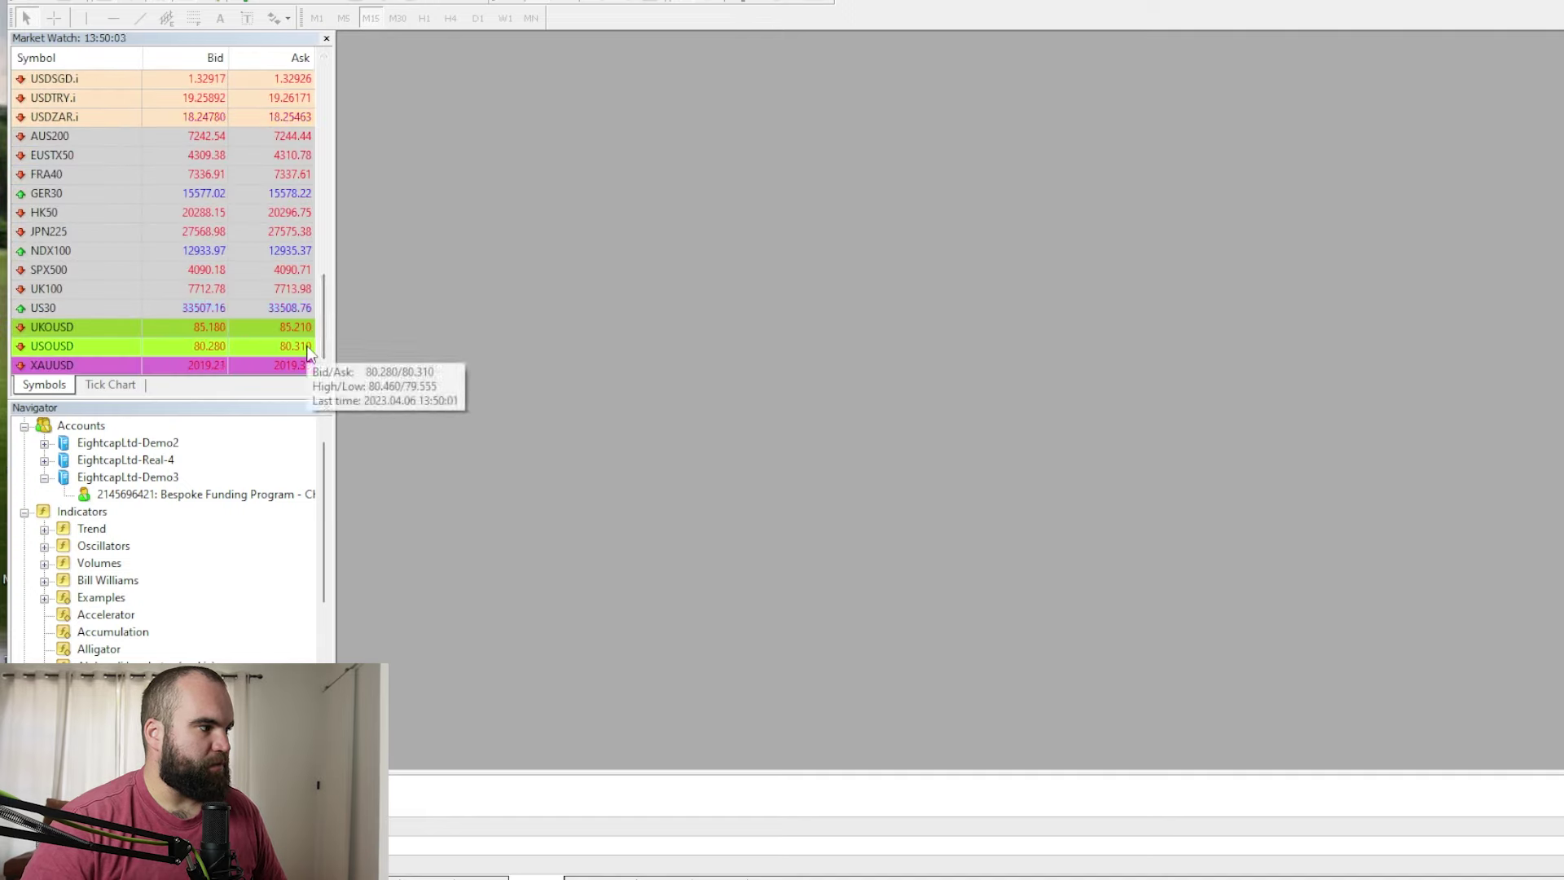
pyautogui.click(50, 308)
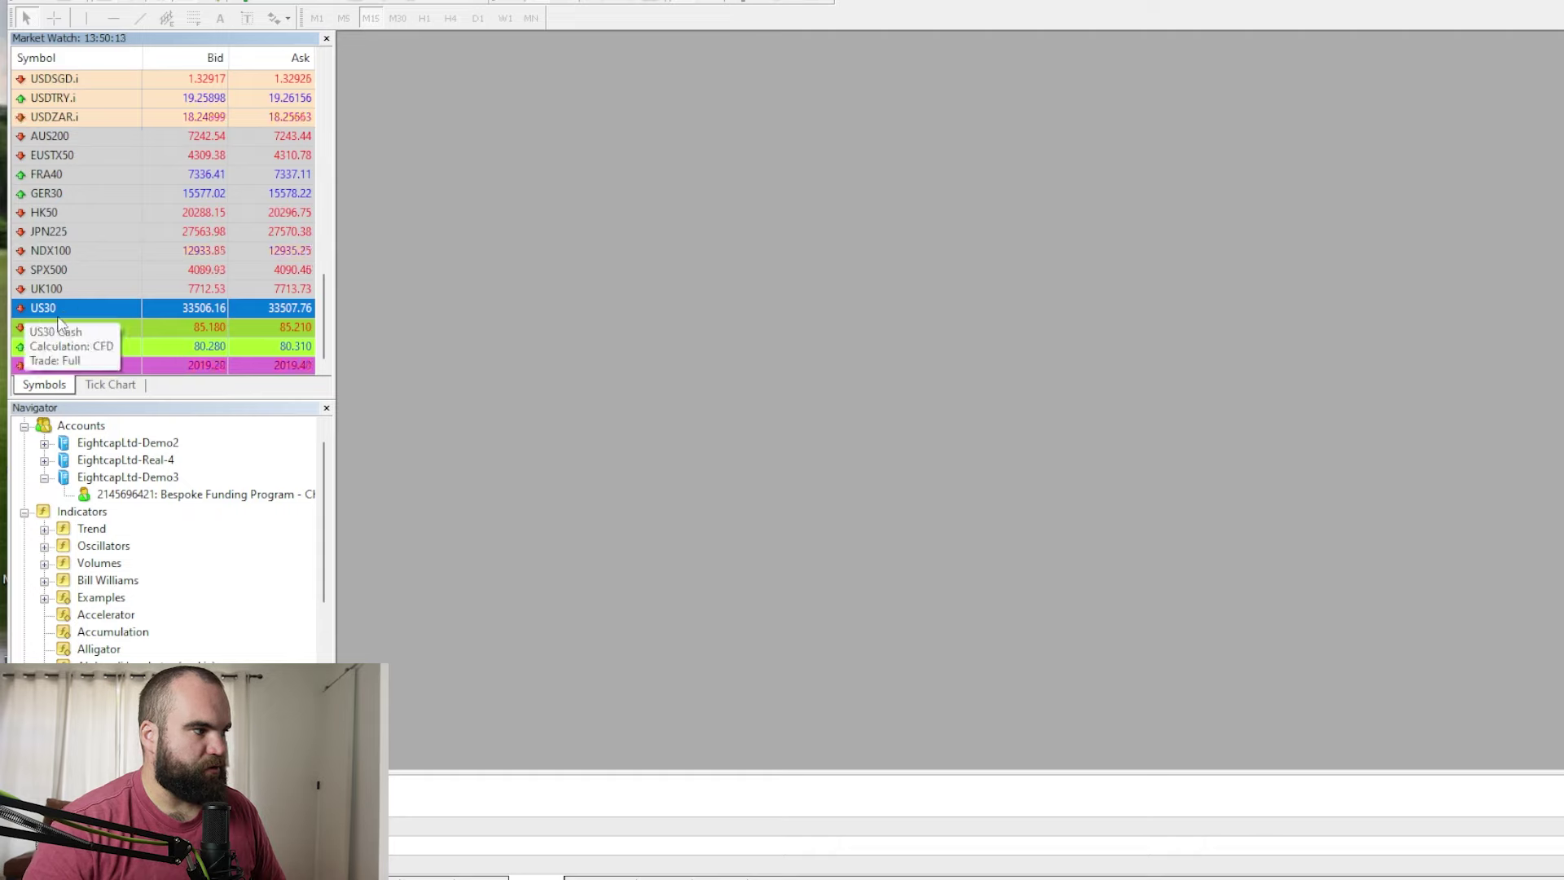
pyautogui.rightClick(119, 214)
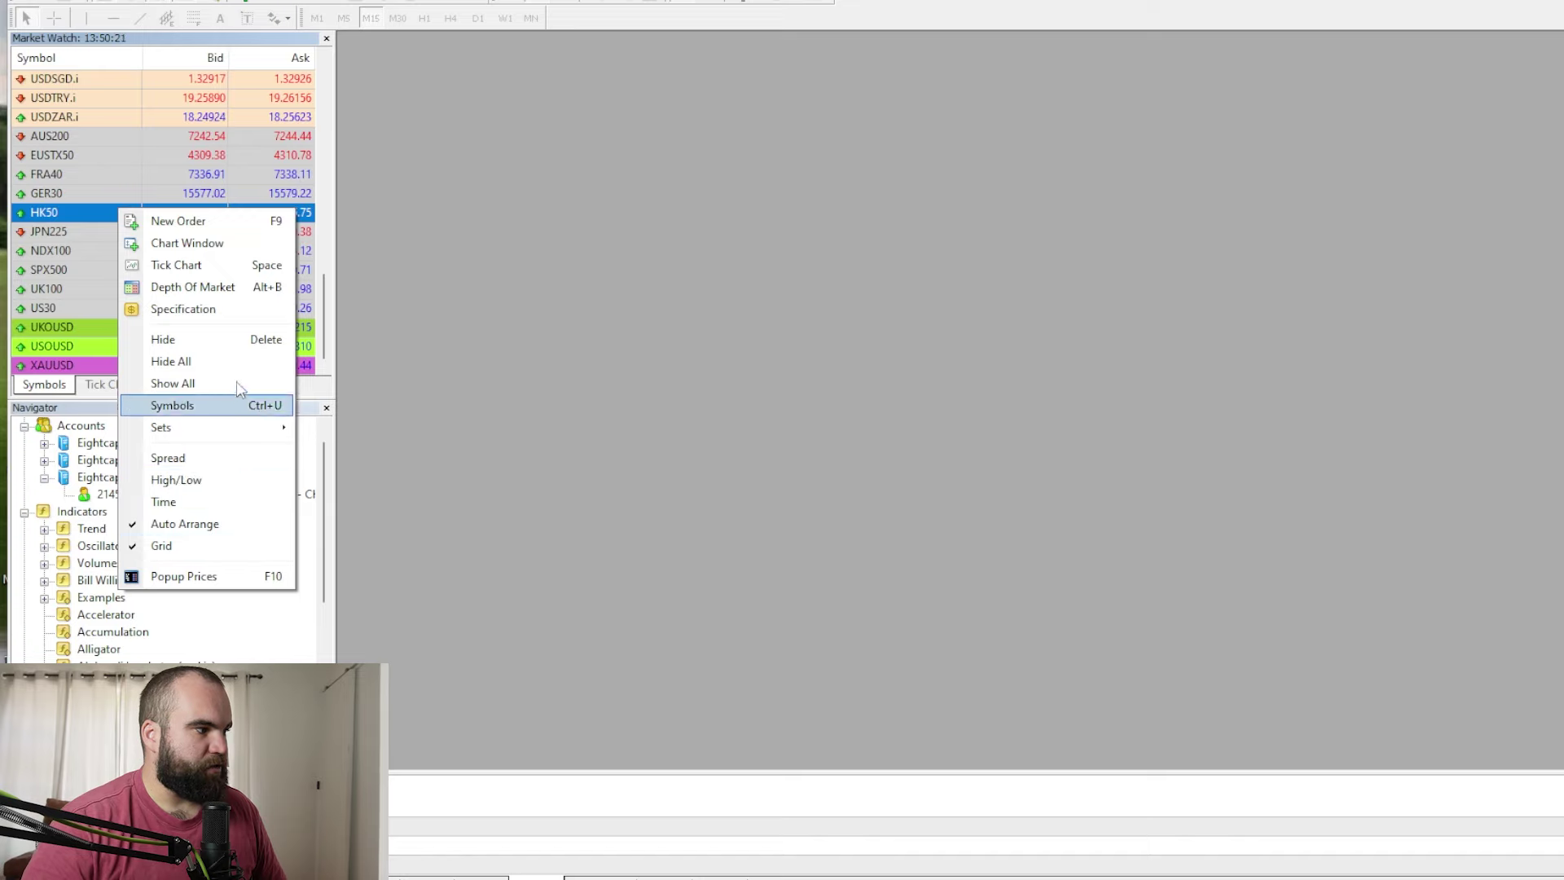
pyautogui.click(238, 406)
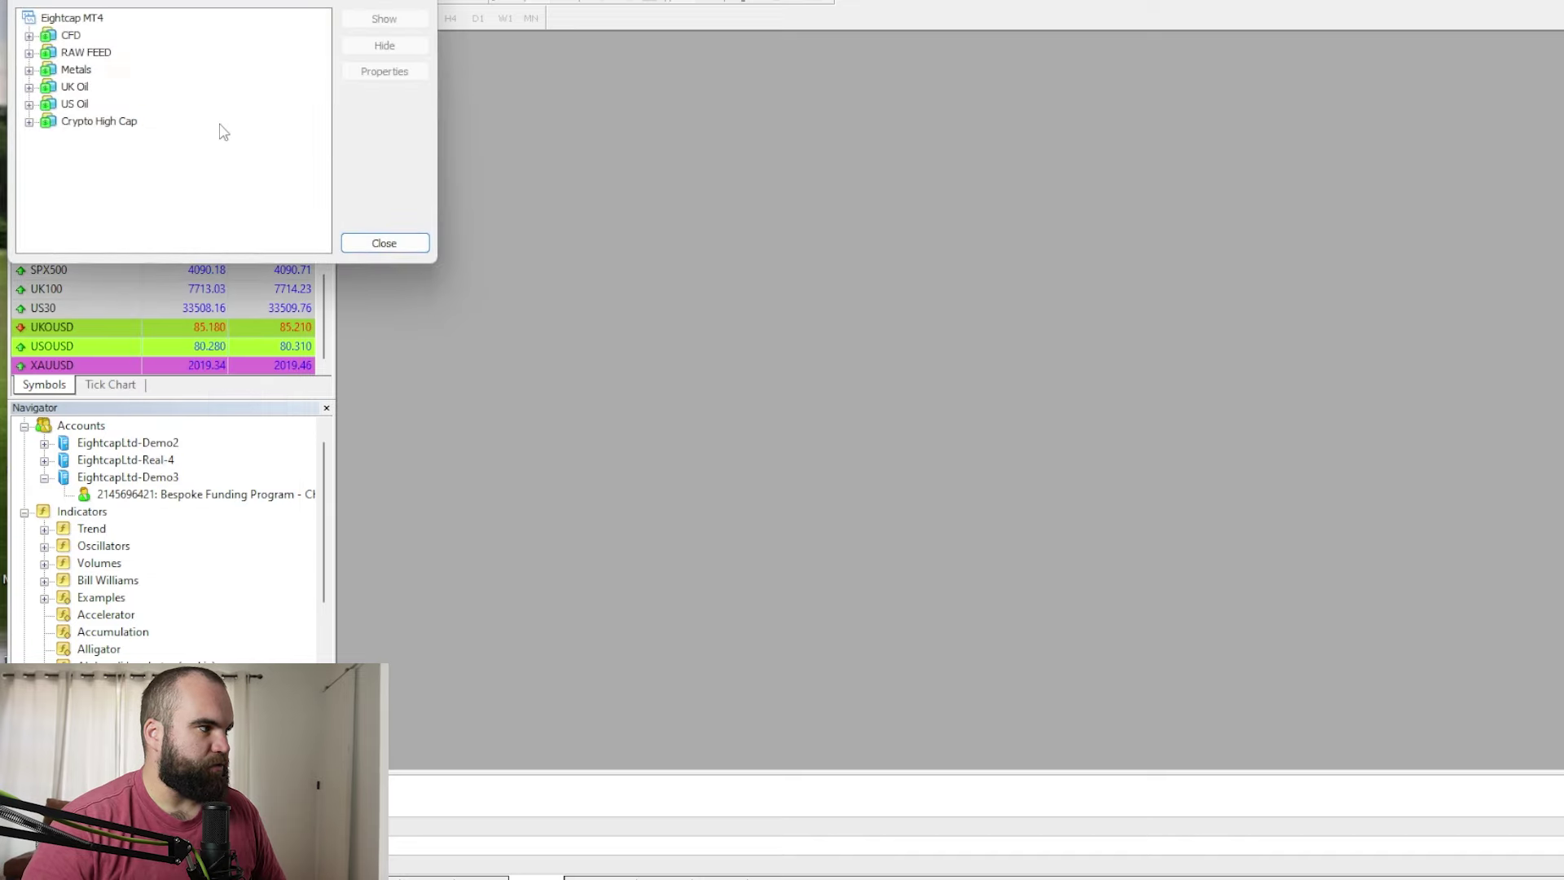
pyautogui.click(30, 36)
pyautogui.moveTo(326, 59)
pyautogui.mouseDown()
pyautogui.moveTo(346, 189)
pyautogui.moveTo(334, 61)
pyautogui.mouseUp()
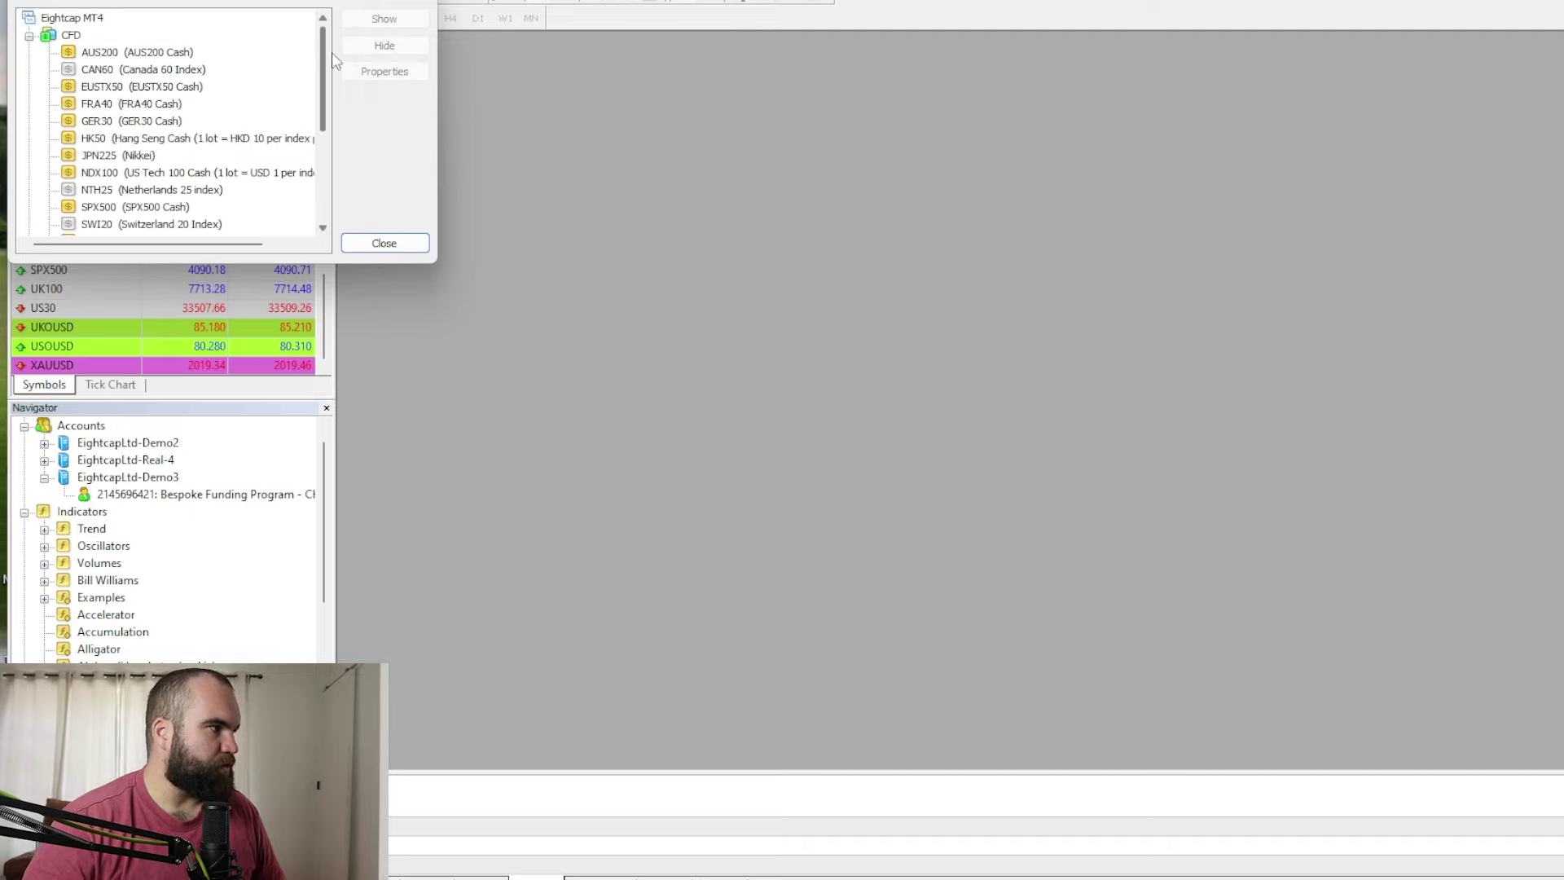
pyautogui.click(29, 36)
pyautogui.press('Escape')
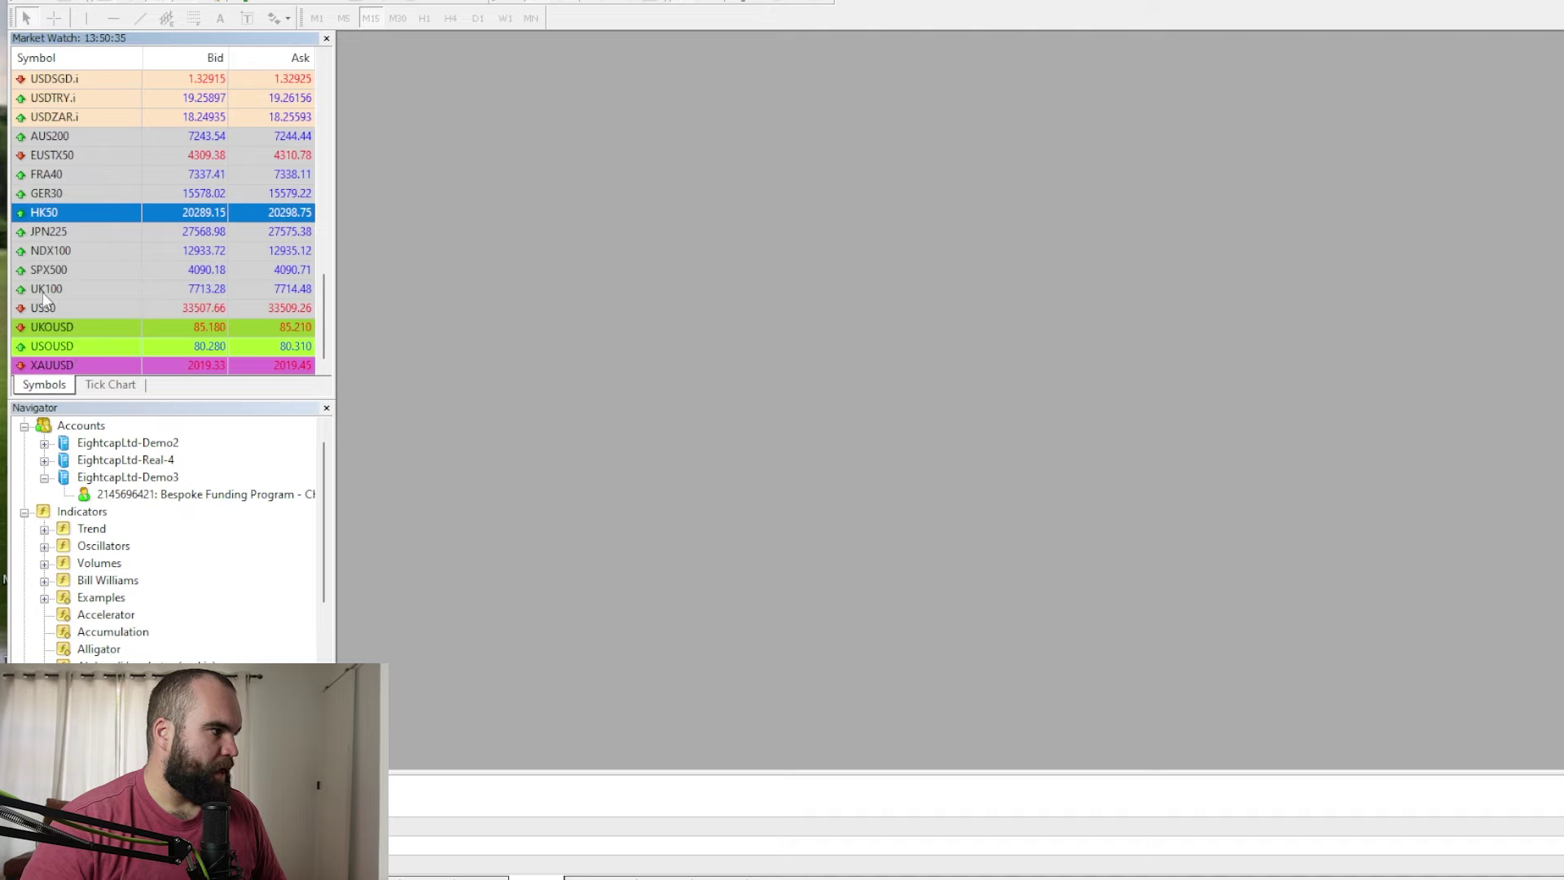
# Step: Show the US30 contract specification, centred on screen, to check its contract size of 10
pyautogui.click(49, 307)
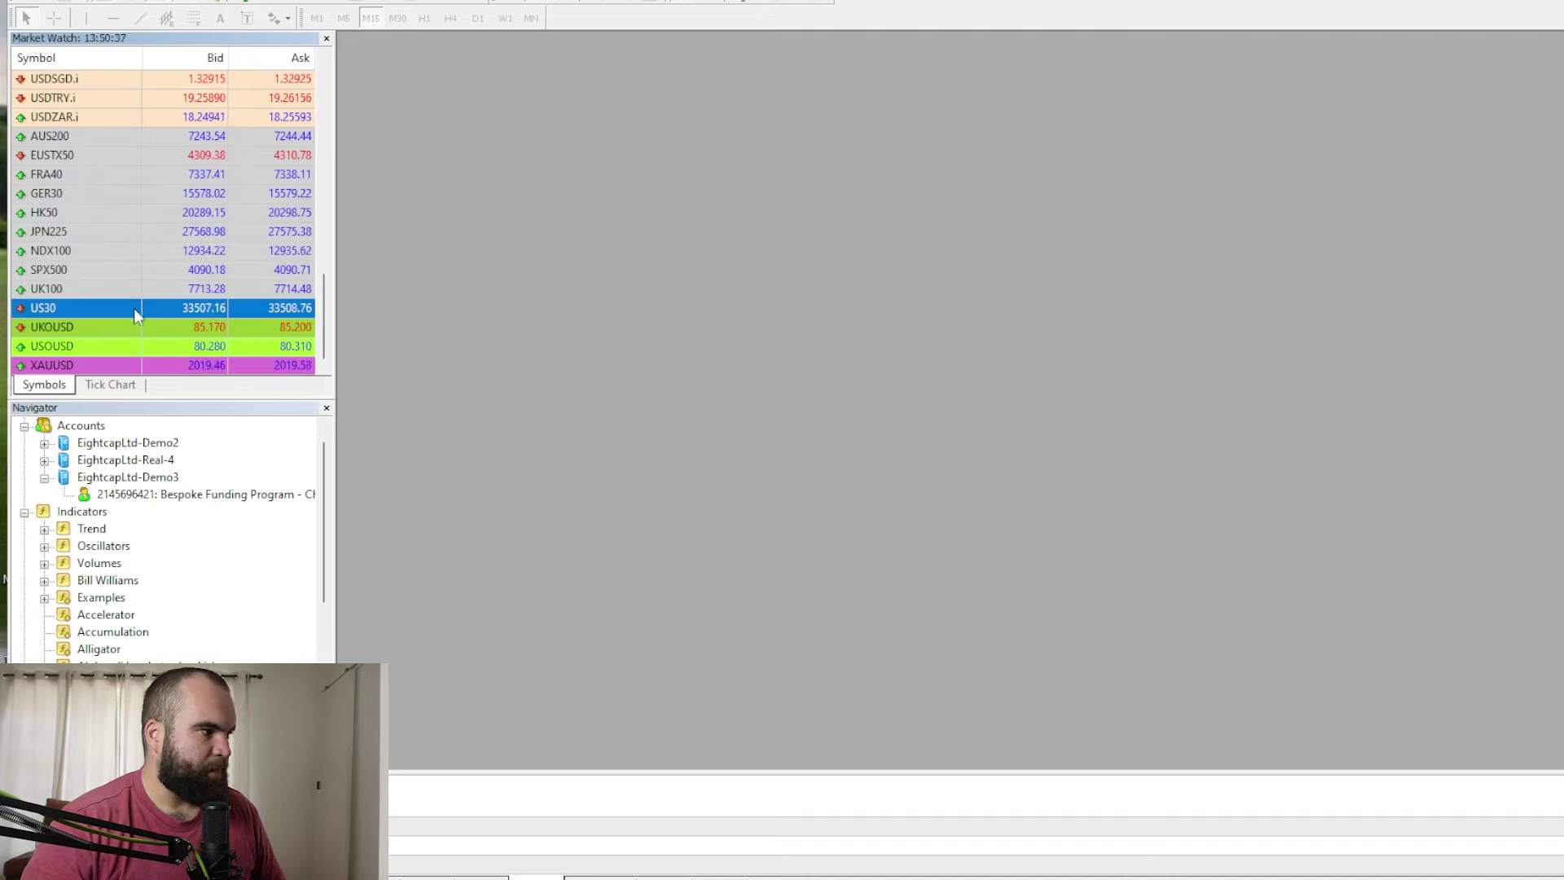
pyautogui.rightClick(78, 306)
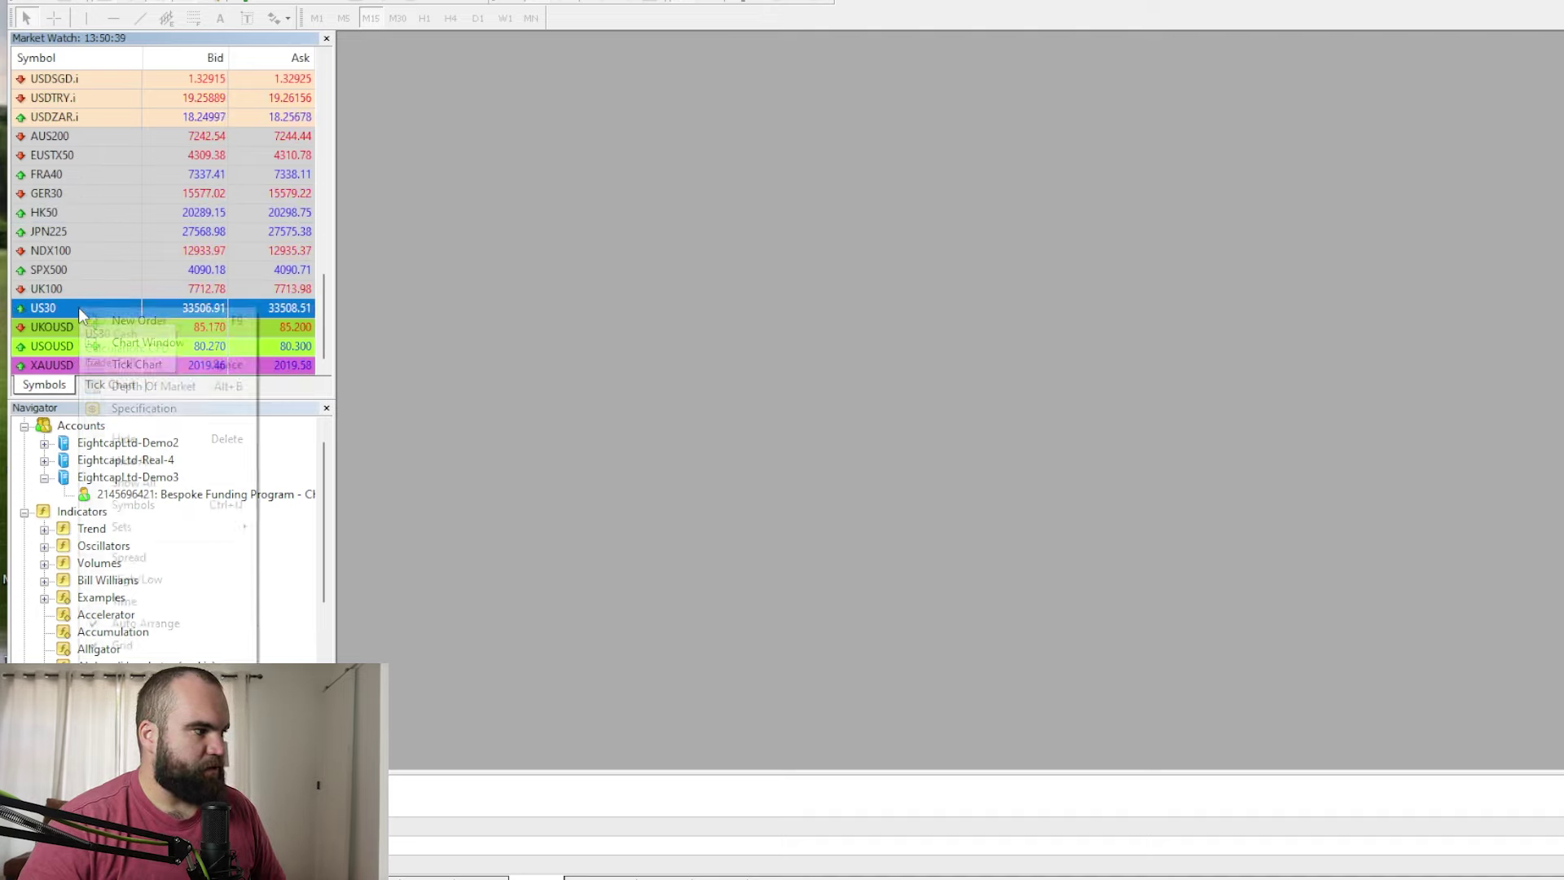
pyautogui.click(171, 420)
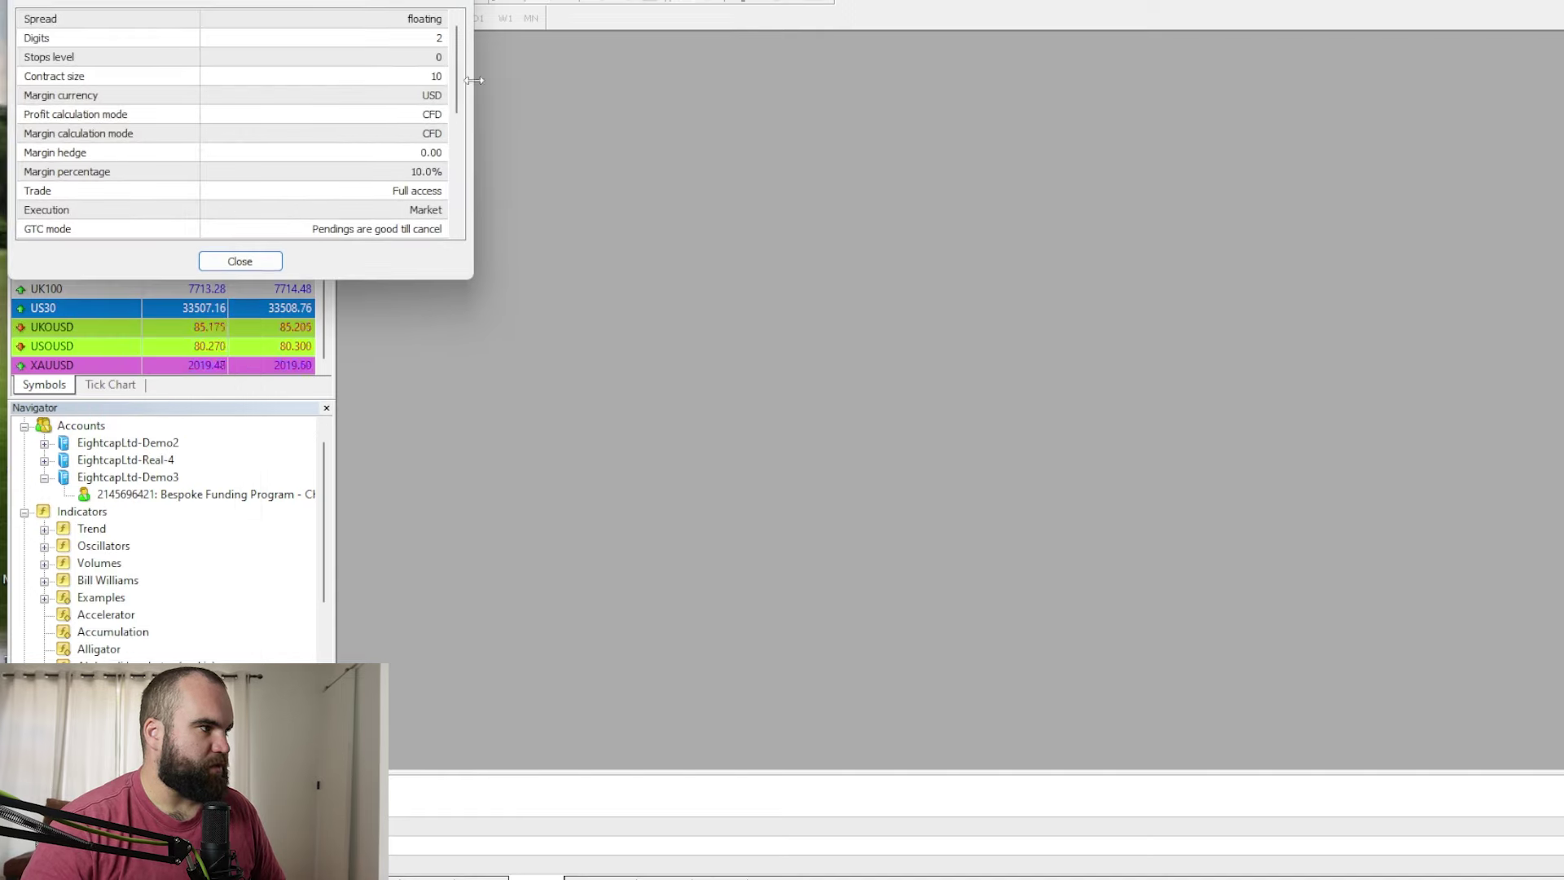
pyautogui.moveTo(259, 2); pyautogui.dragTo(637, 182)
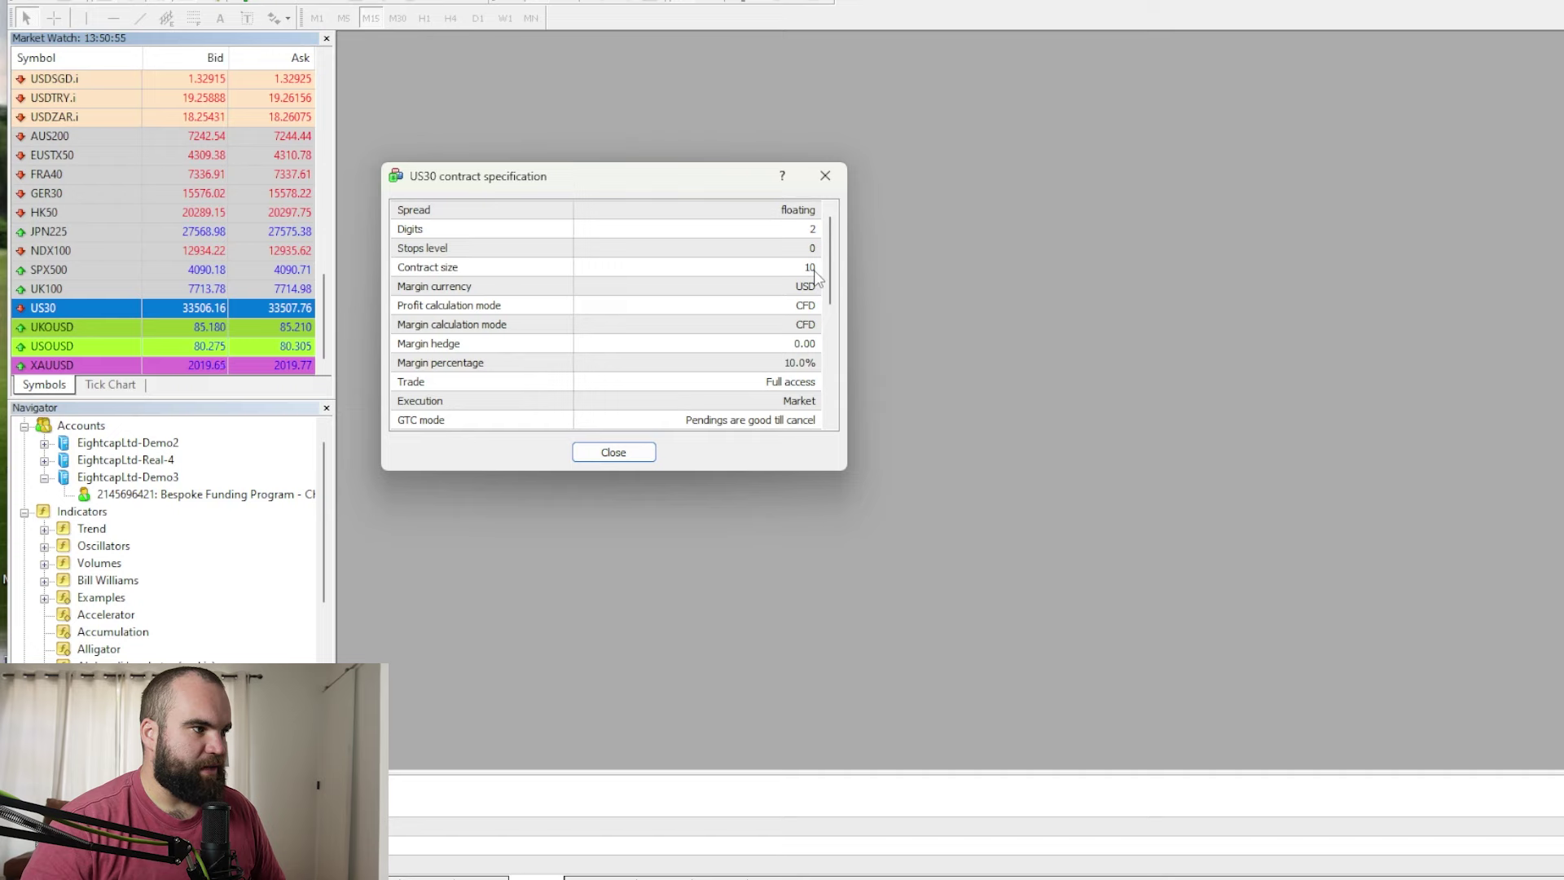
pyautogui.scroll(-3, 835, 261)
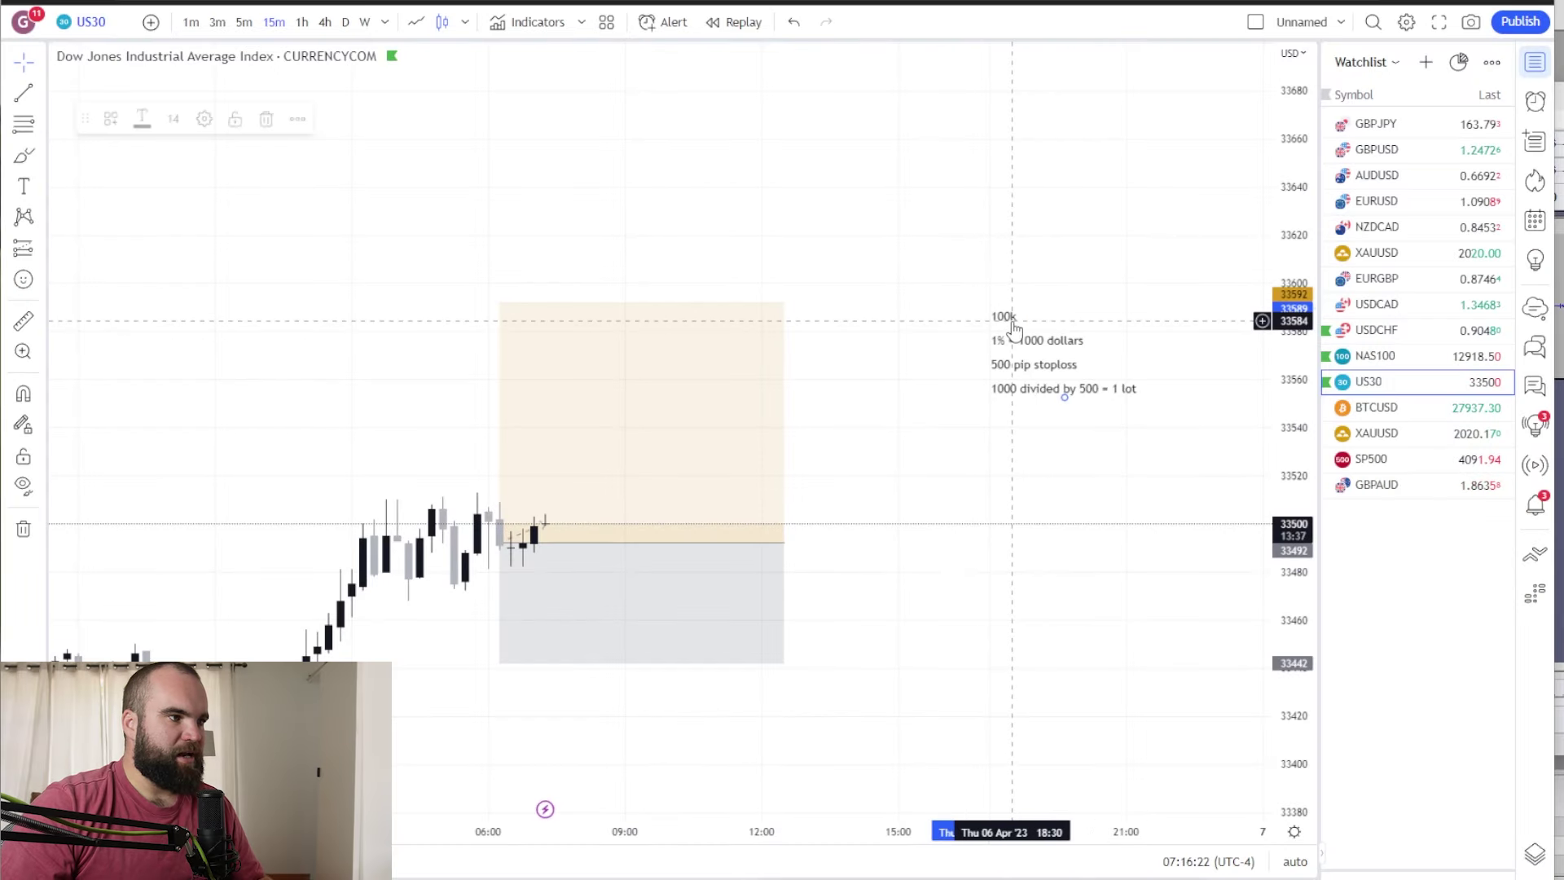
# Step: In the note's second line, change the risk percentage from 1% to 0.5%
pyautogui.doubleClick(1002, 316)
pyautogui.click(665, 361)
pyautogui.doubleClick(665, 361)
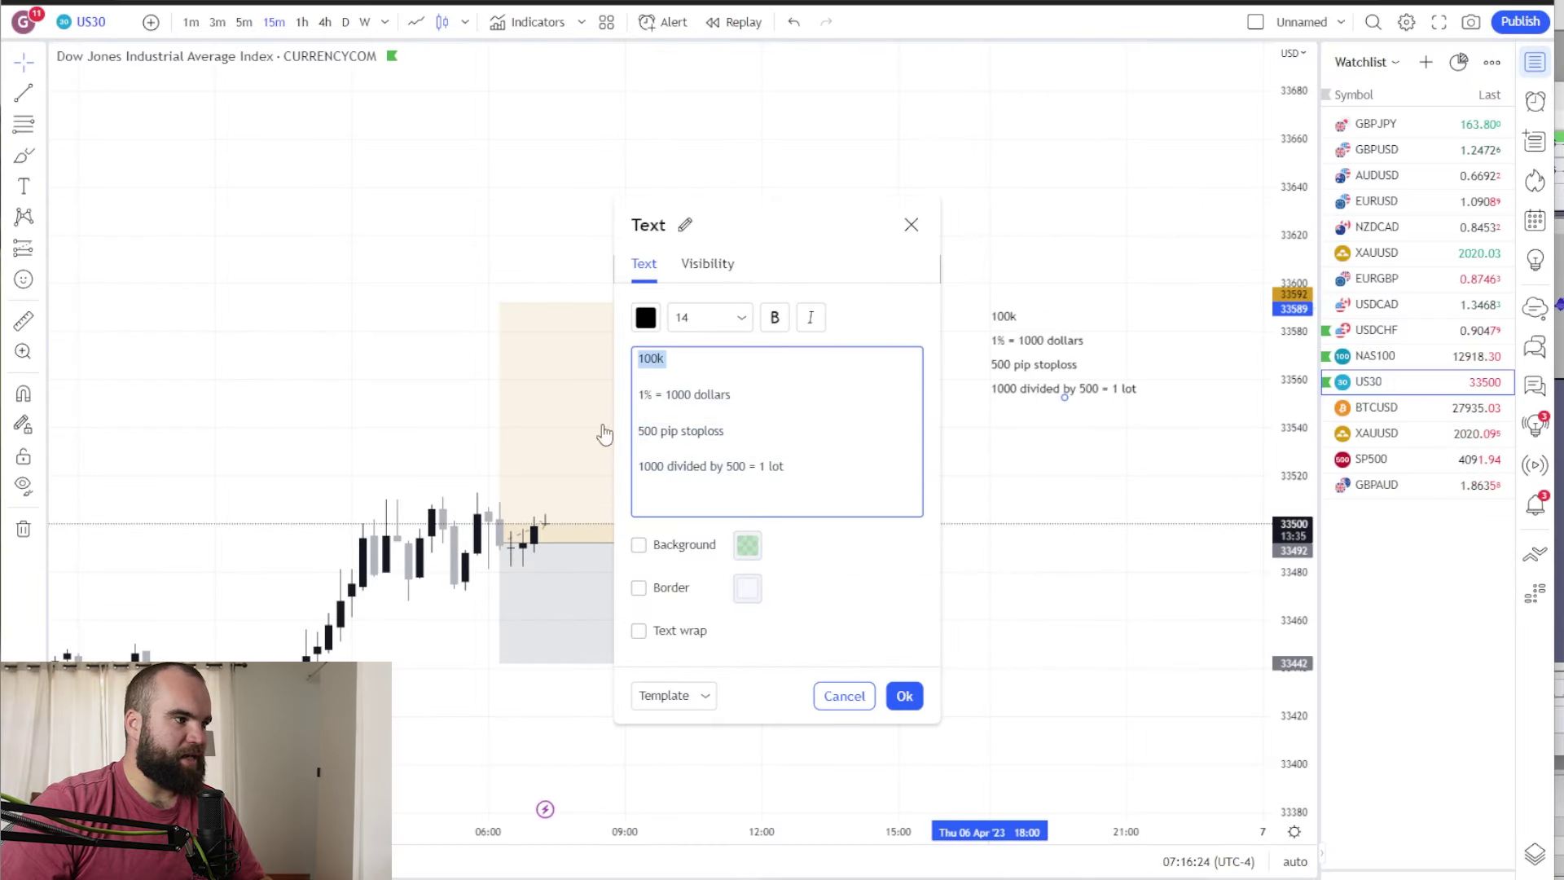
pyautogui.click(637, 397)
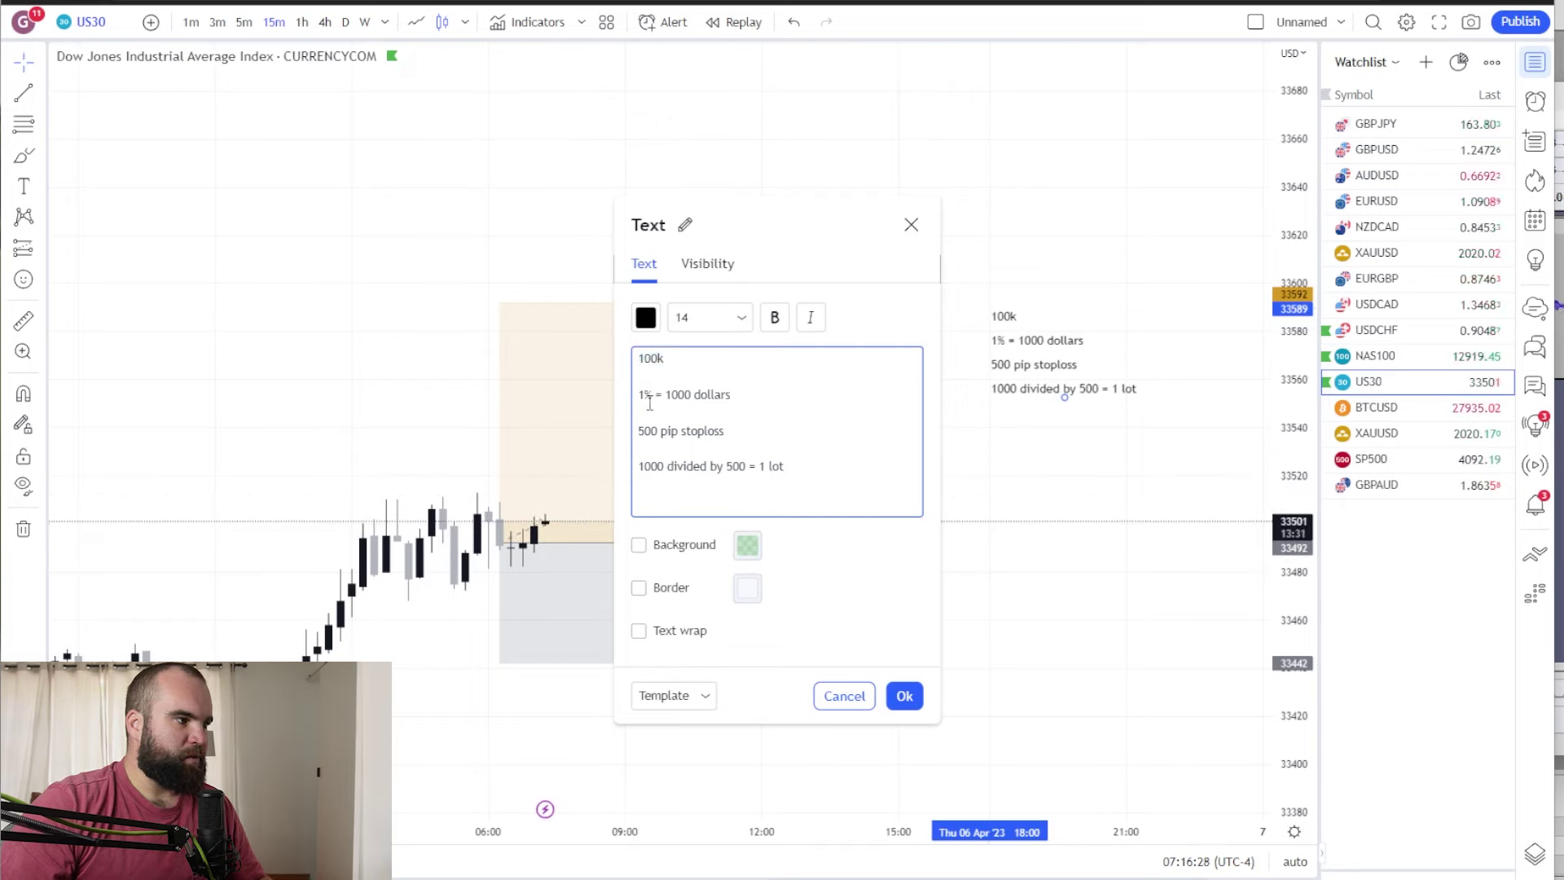
pyautogui.moveTo(639, 394); pyautogui.dragTo(648, 393)
pyautogui.click(669, 394)
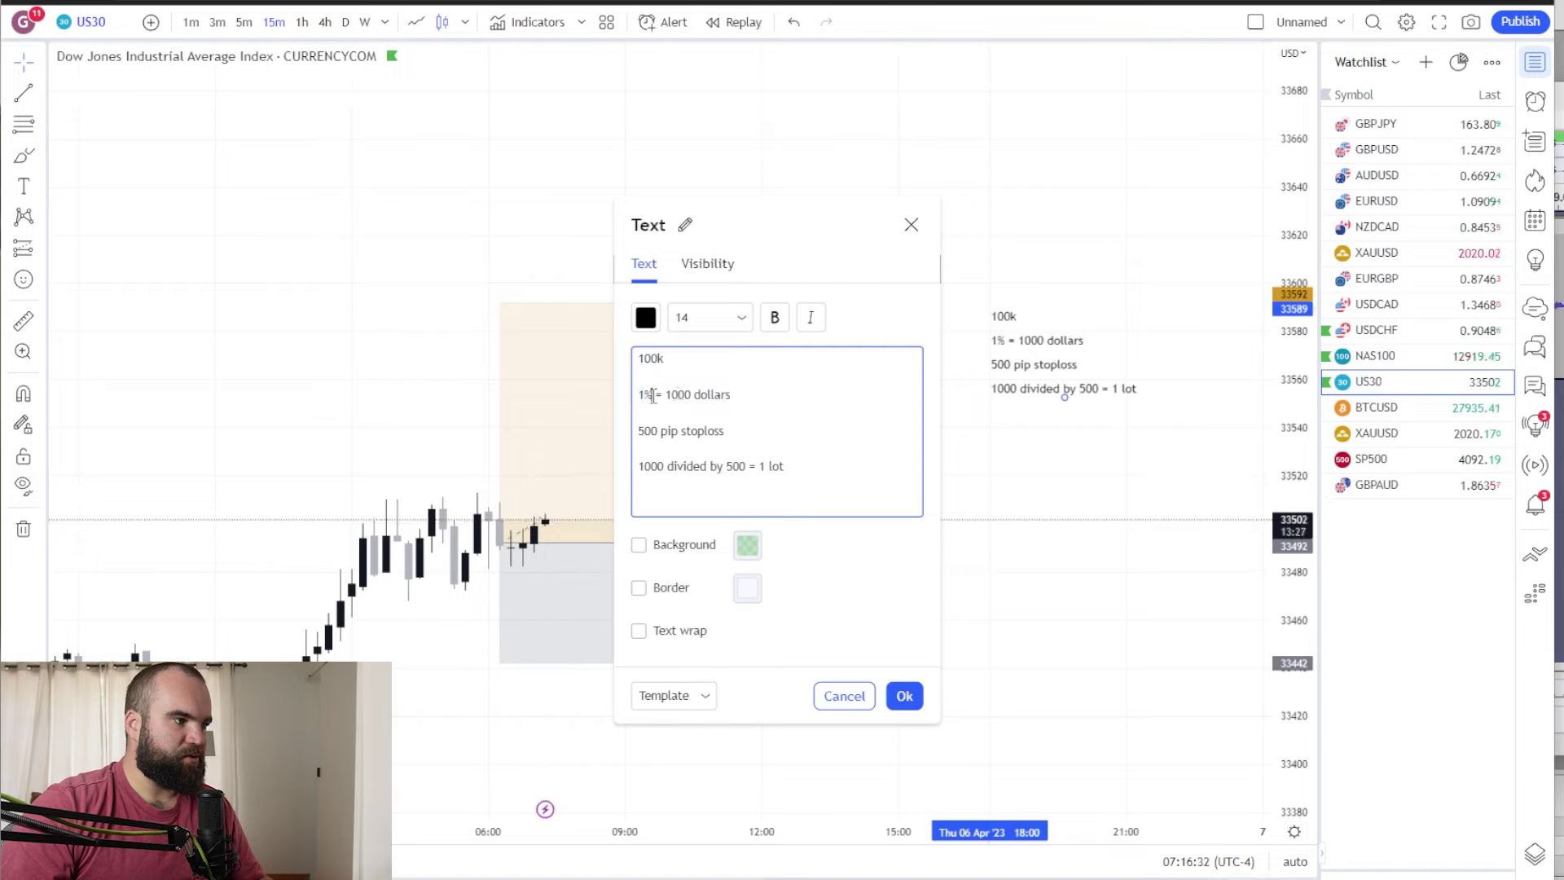
pyautogui.click(674, 395)
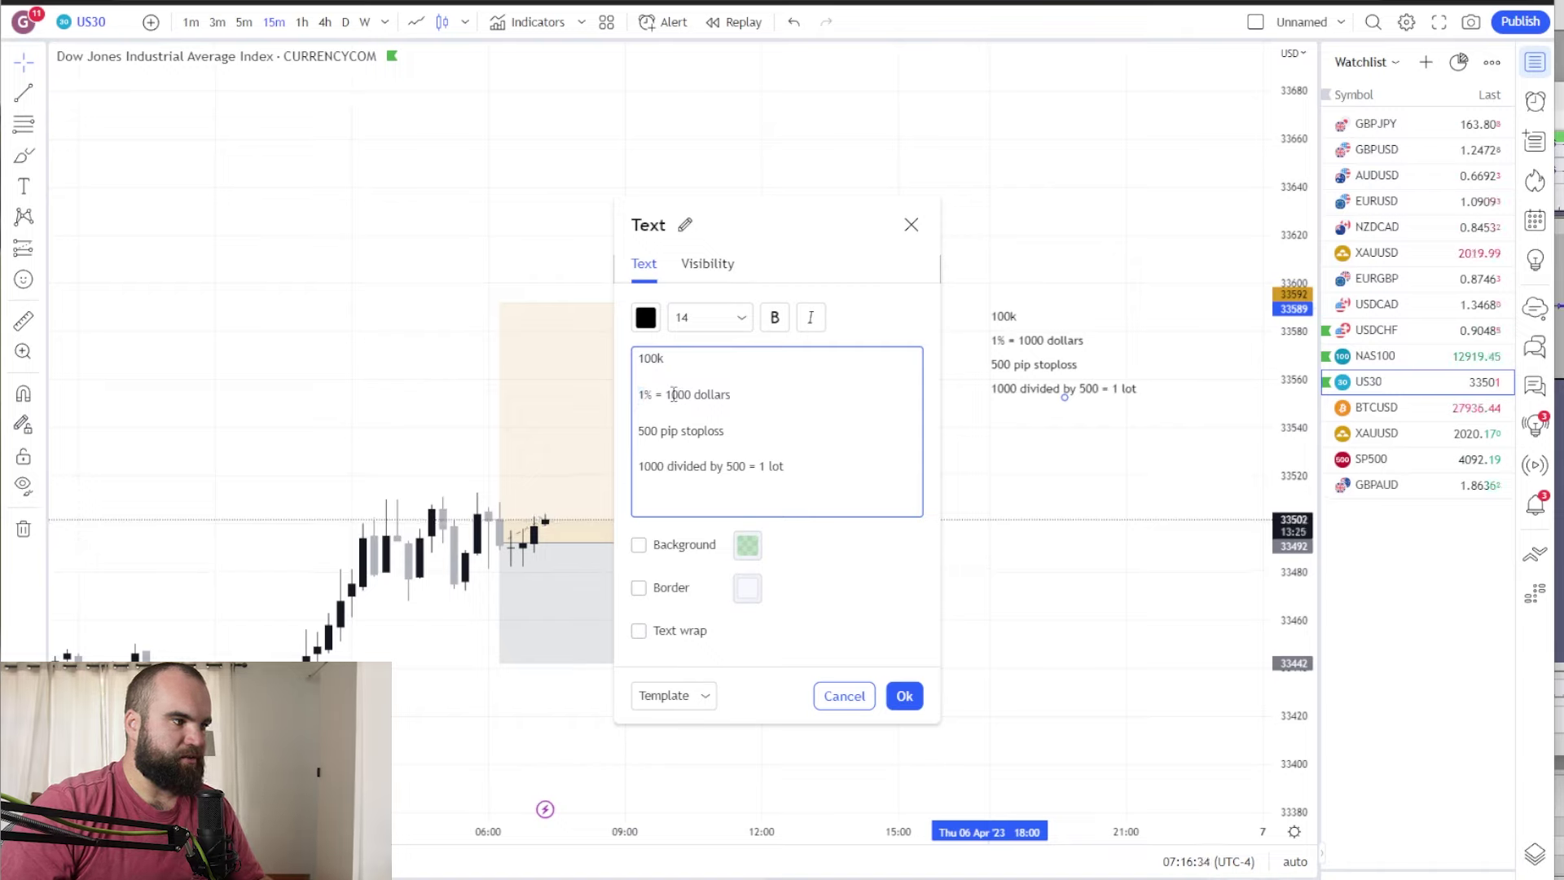
pyautogui.moveTo(667, 394); pyautogui.dragTo(692, 395)
pyautogui.click(674, 395)
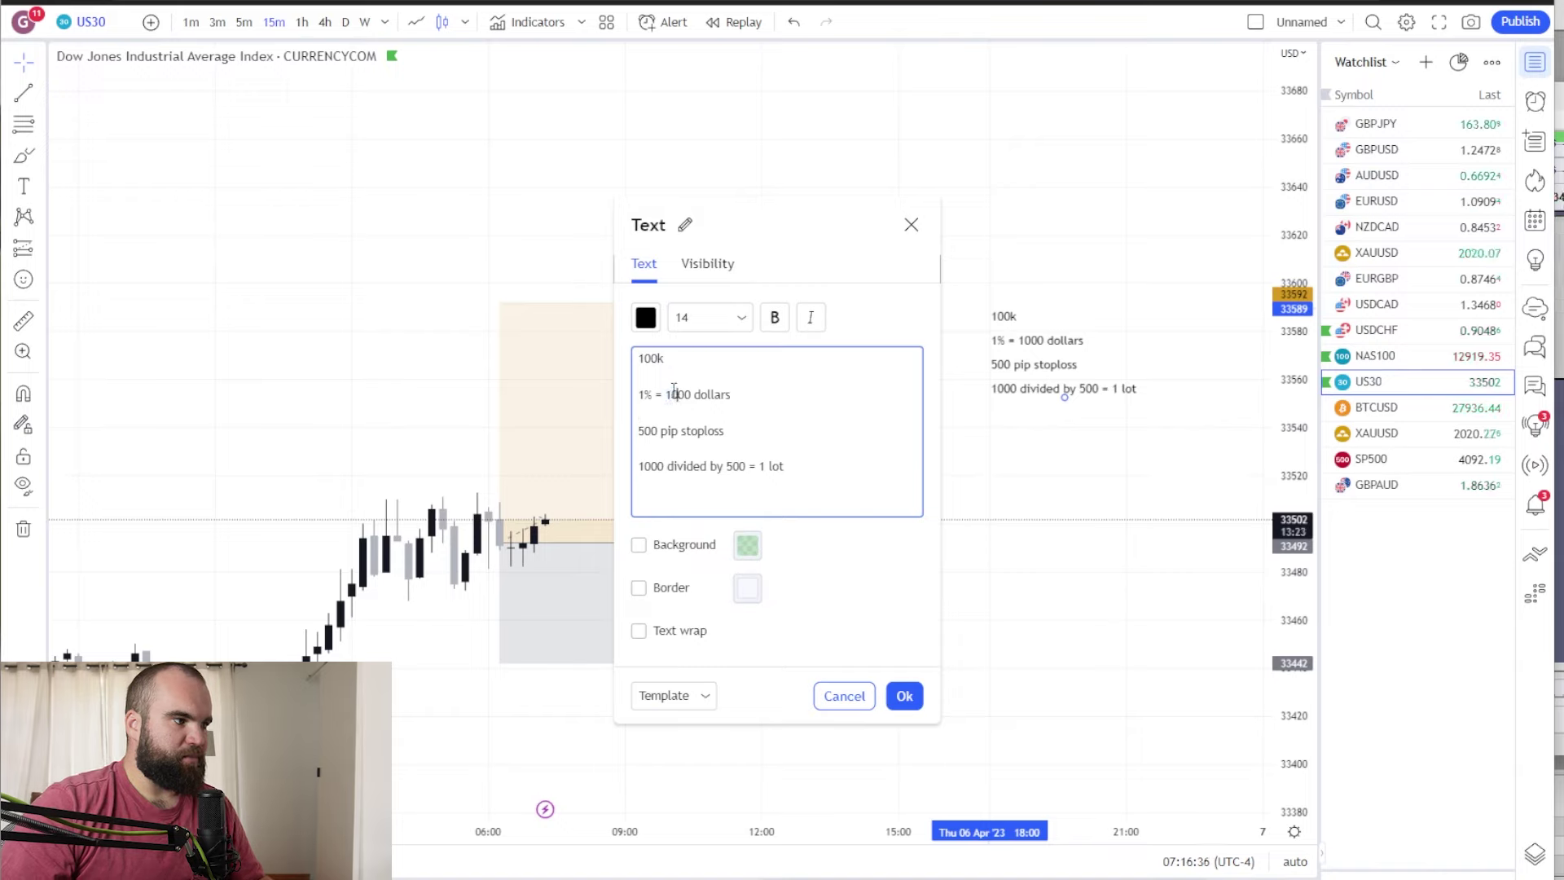
pyautogui.doubleClick(649, 391)
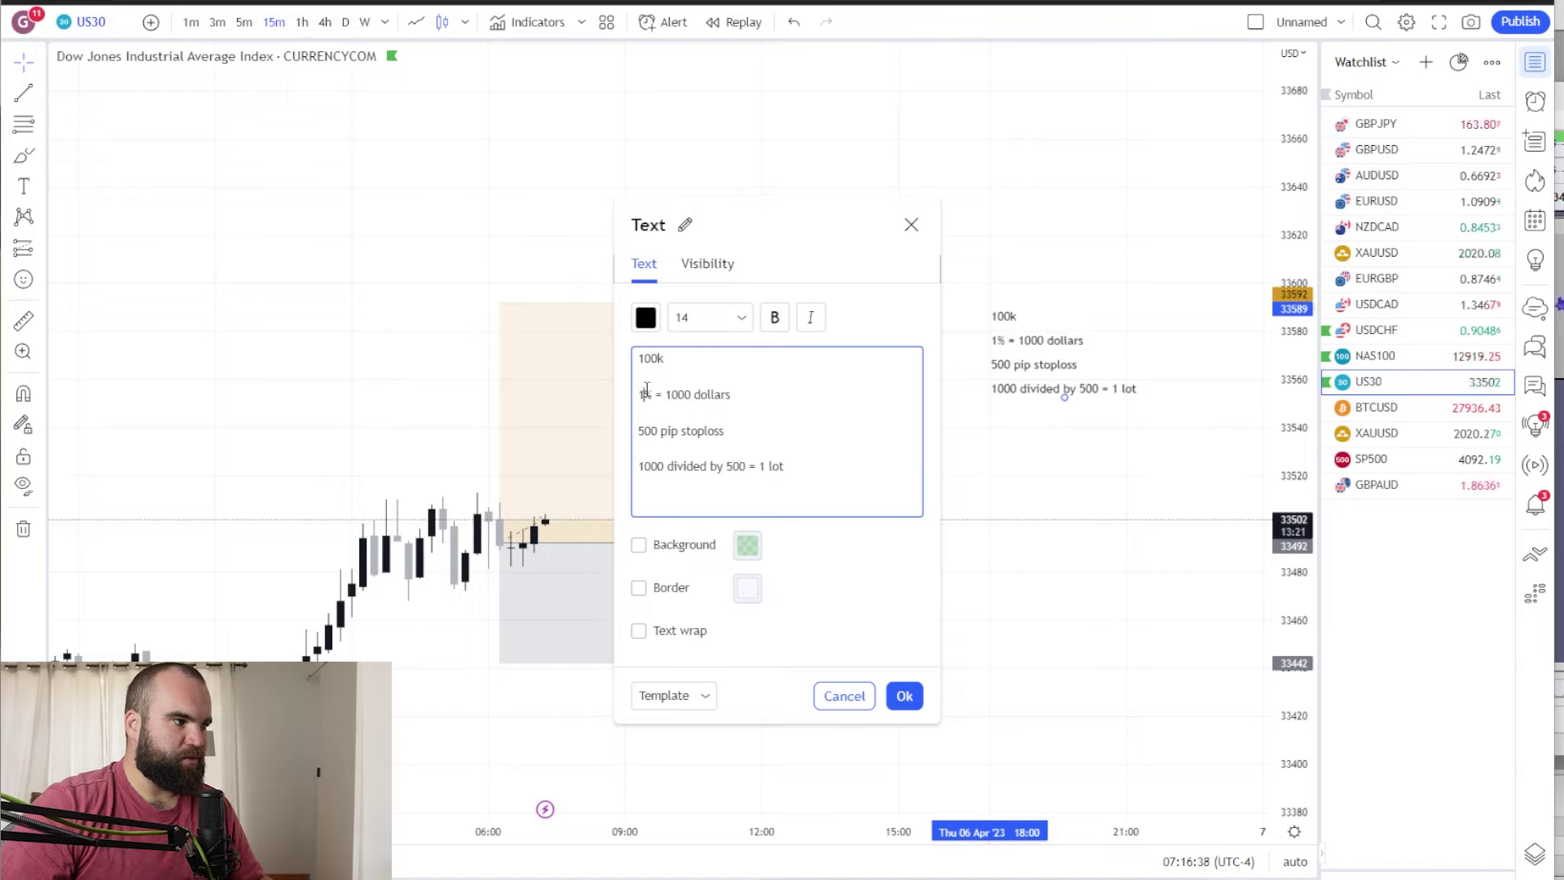
pyautogui.write('0.5')
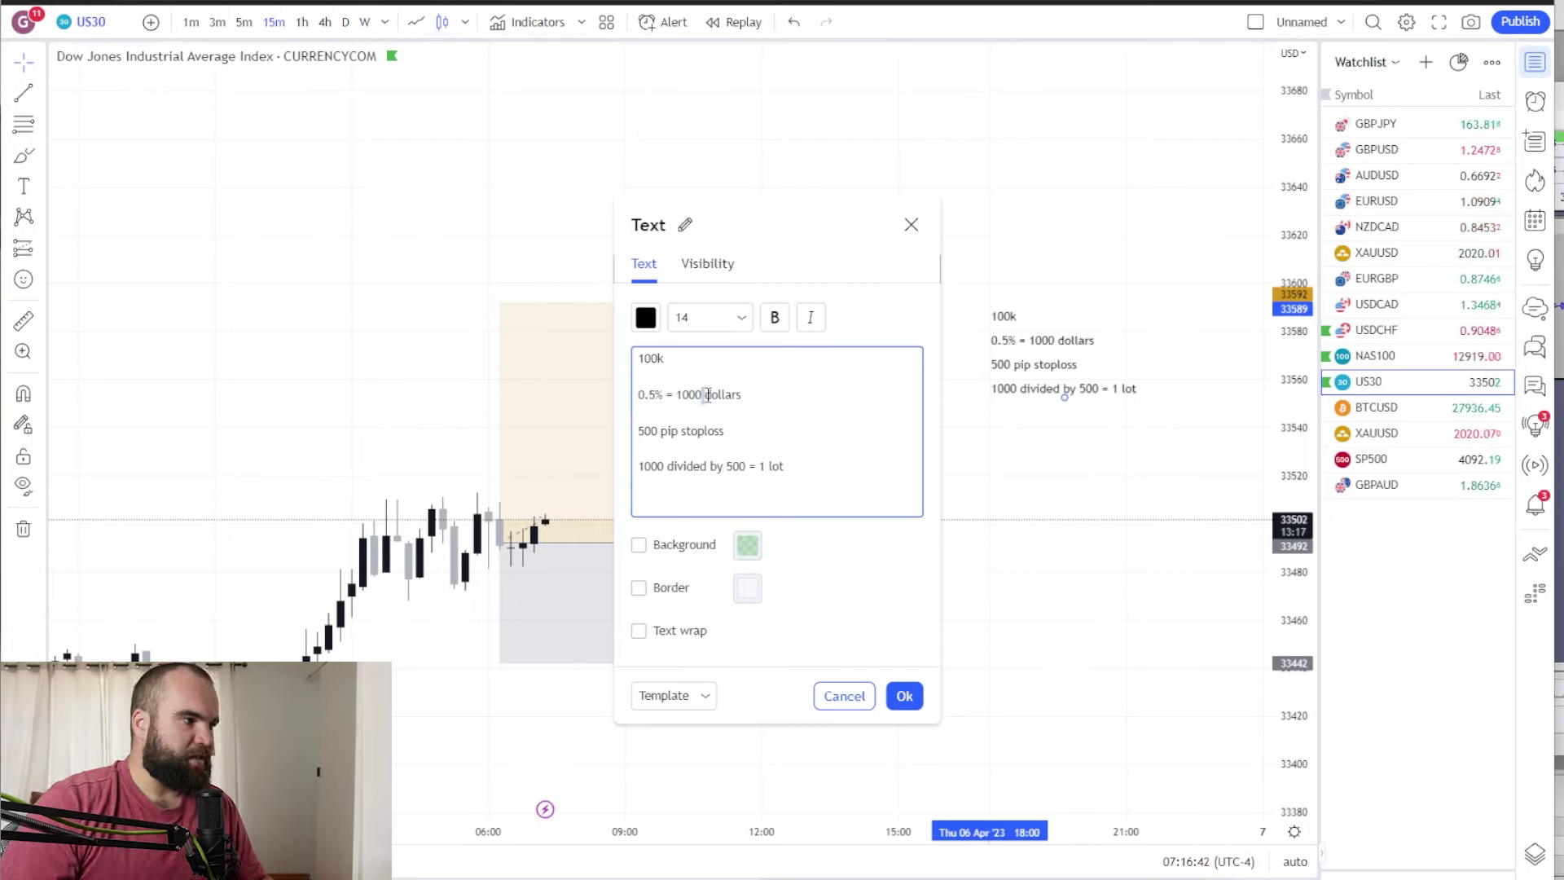
# Step: Change the dollar amount from 1000 to 500 and close the note editor
pyautogui.doubleClick(687, 394)
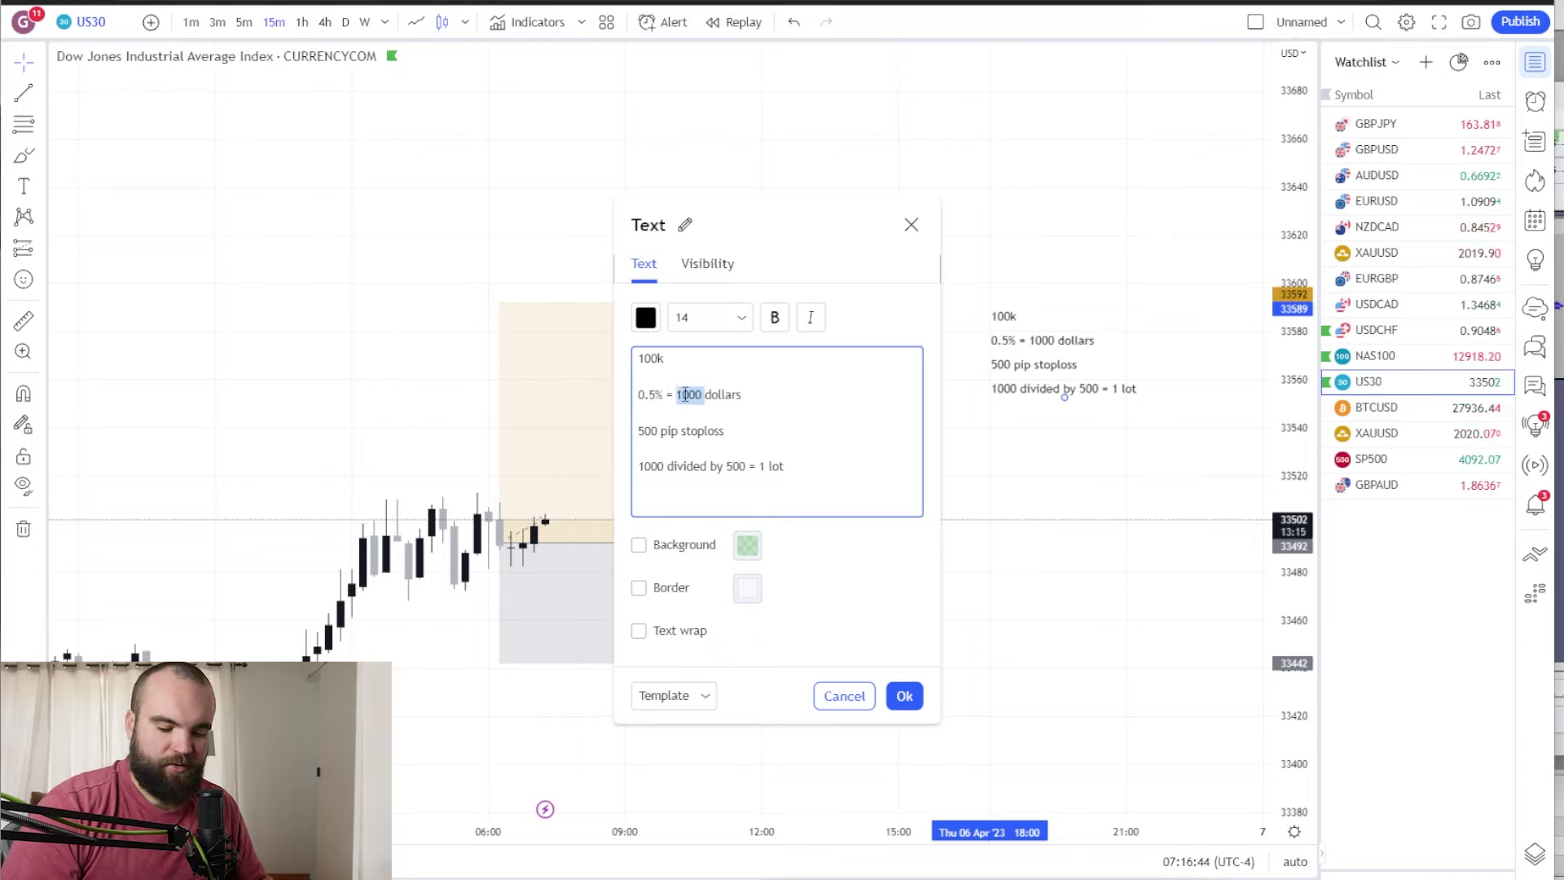
pyautogui.write('500')
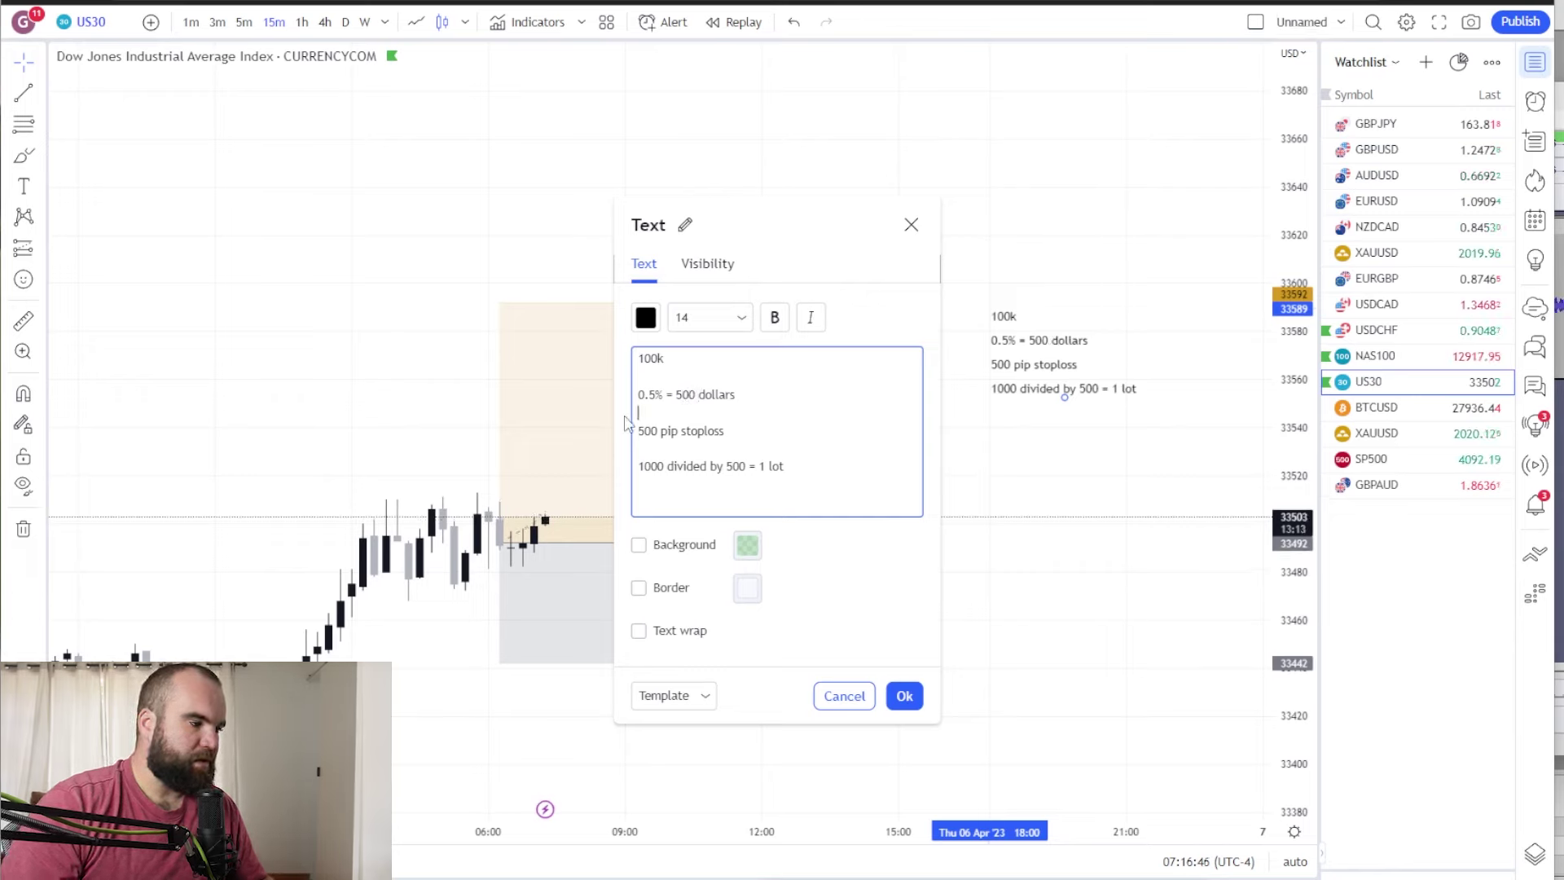
pyautogui.click(570, 635)
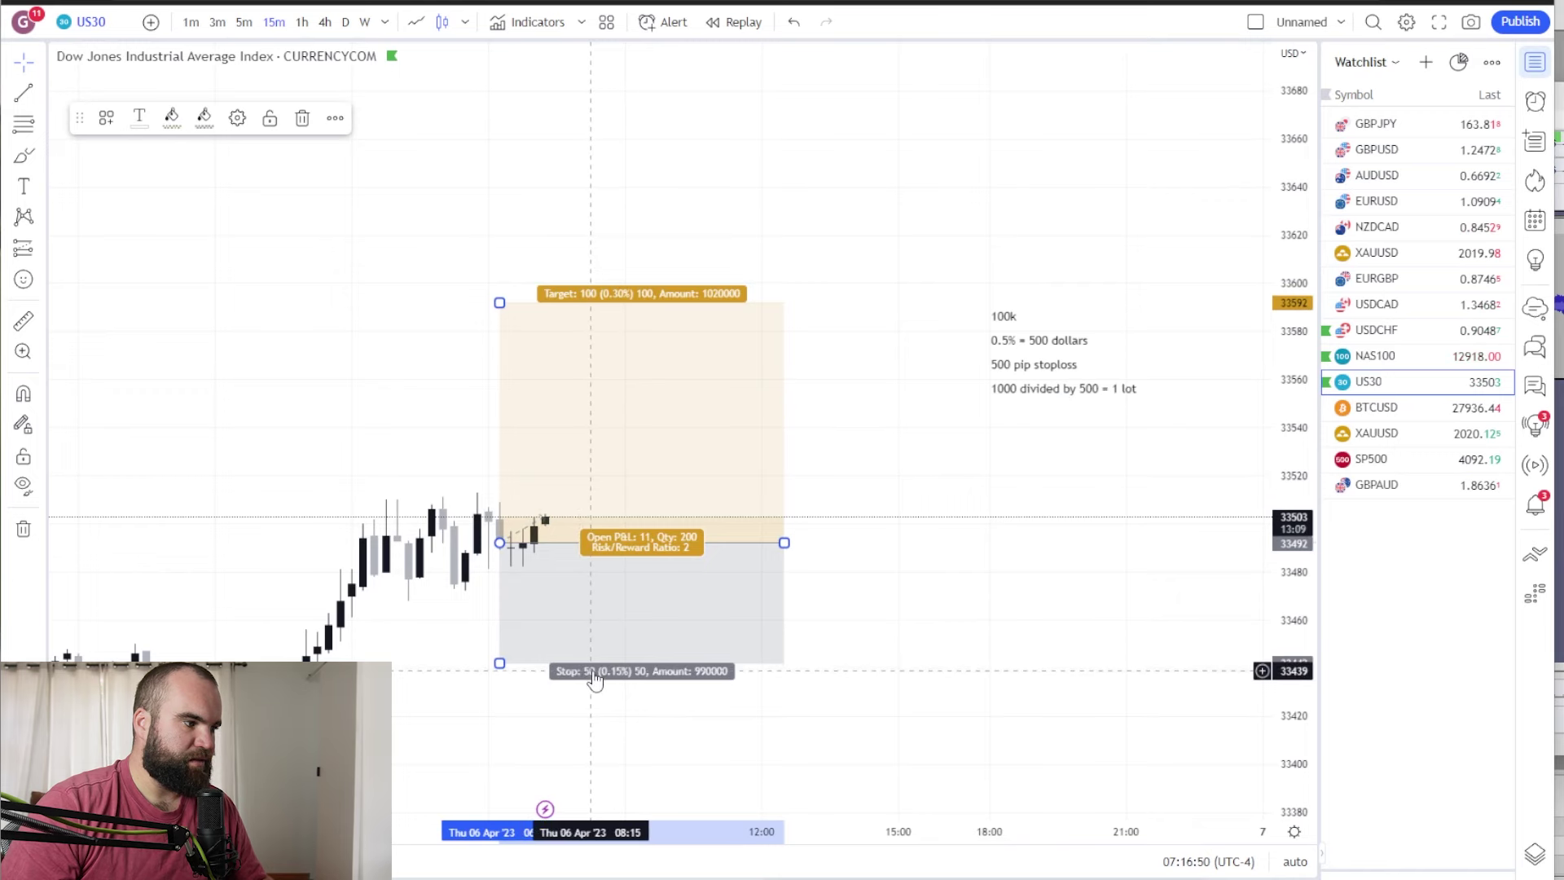
# Step: Reopen the chart note and retype the amounts as 1000 in the note text
pyautogui.doubleClick(1032, 340)
pyautogui.click(659, 420)
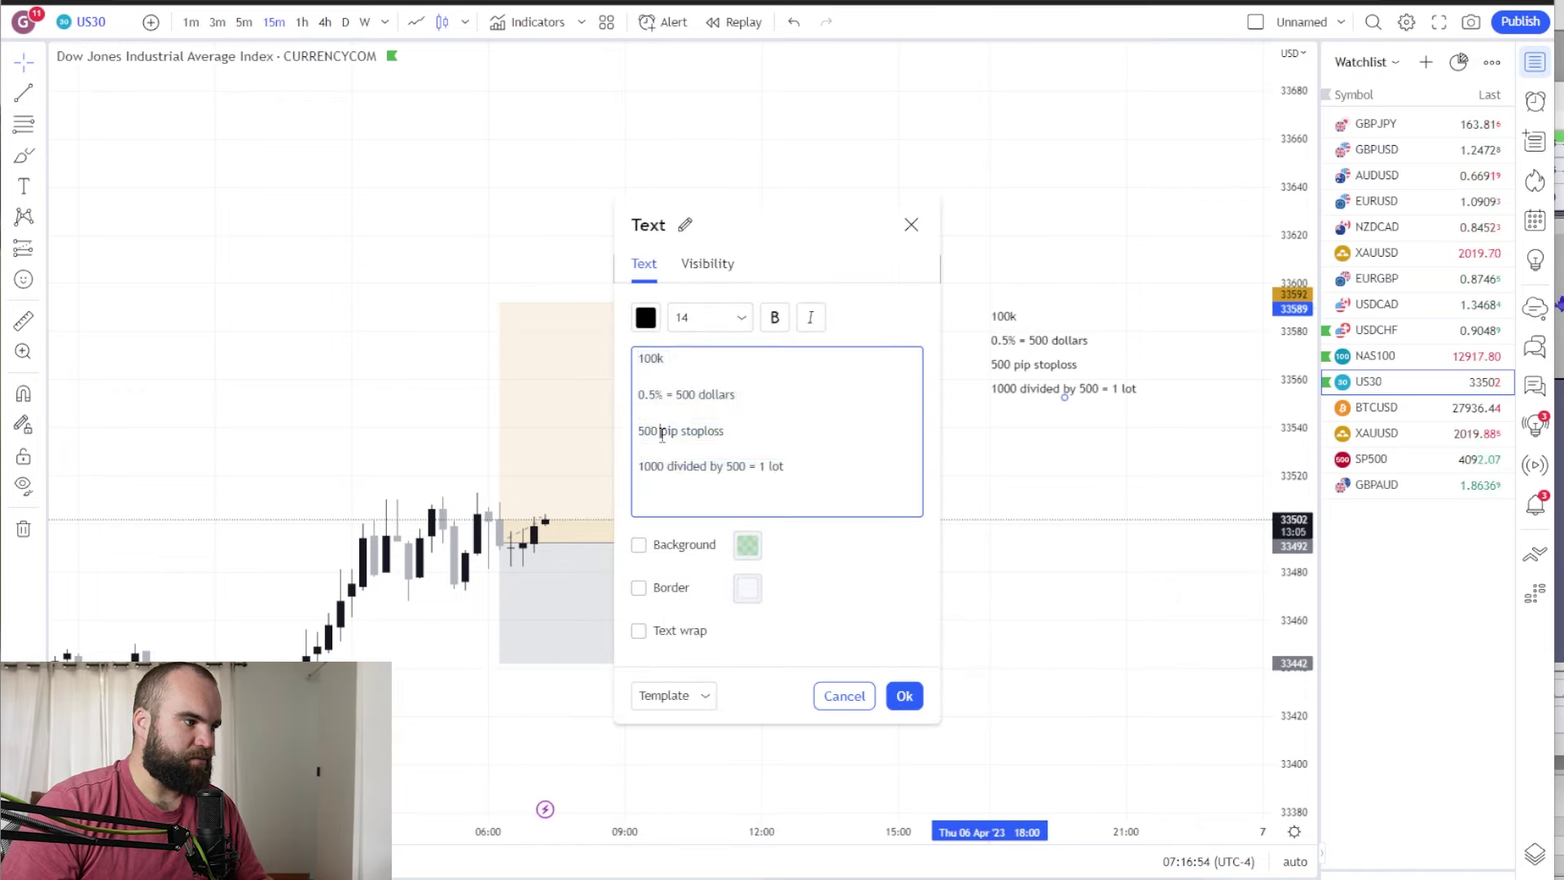
pyautogui.click(666, 394)
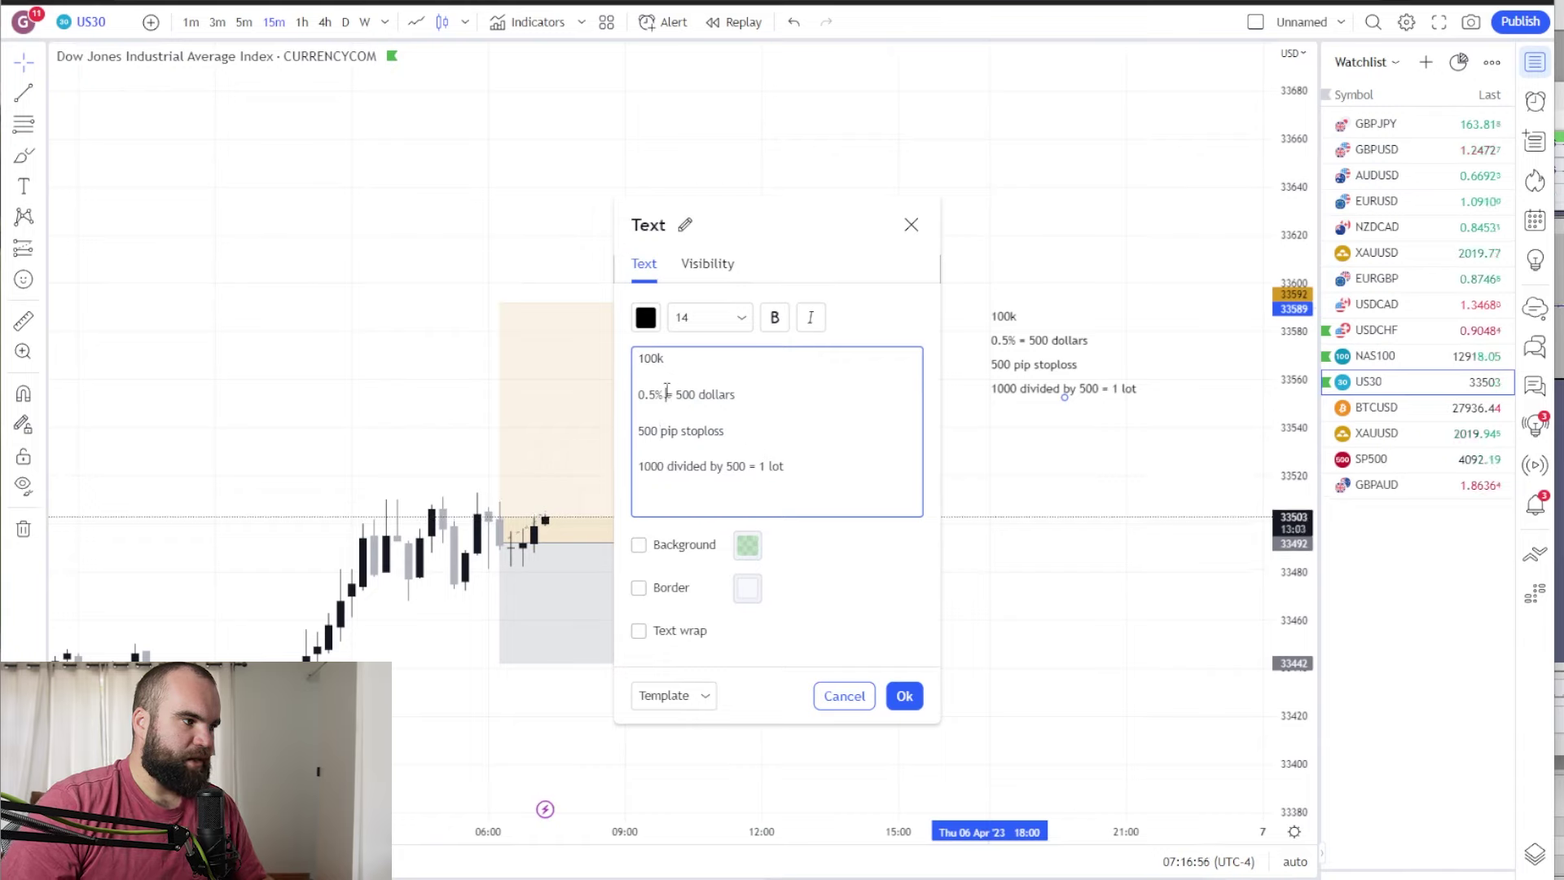
pyautogui.doubleClick(662, 467)
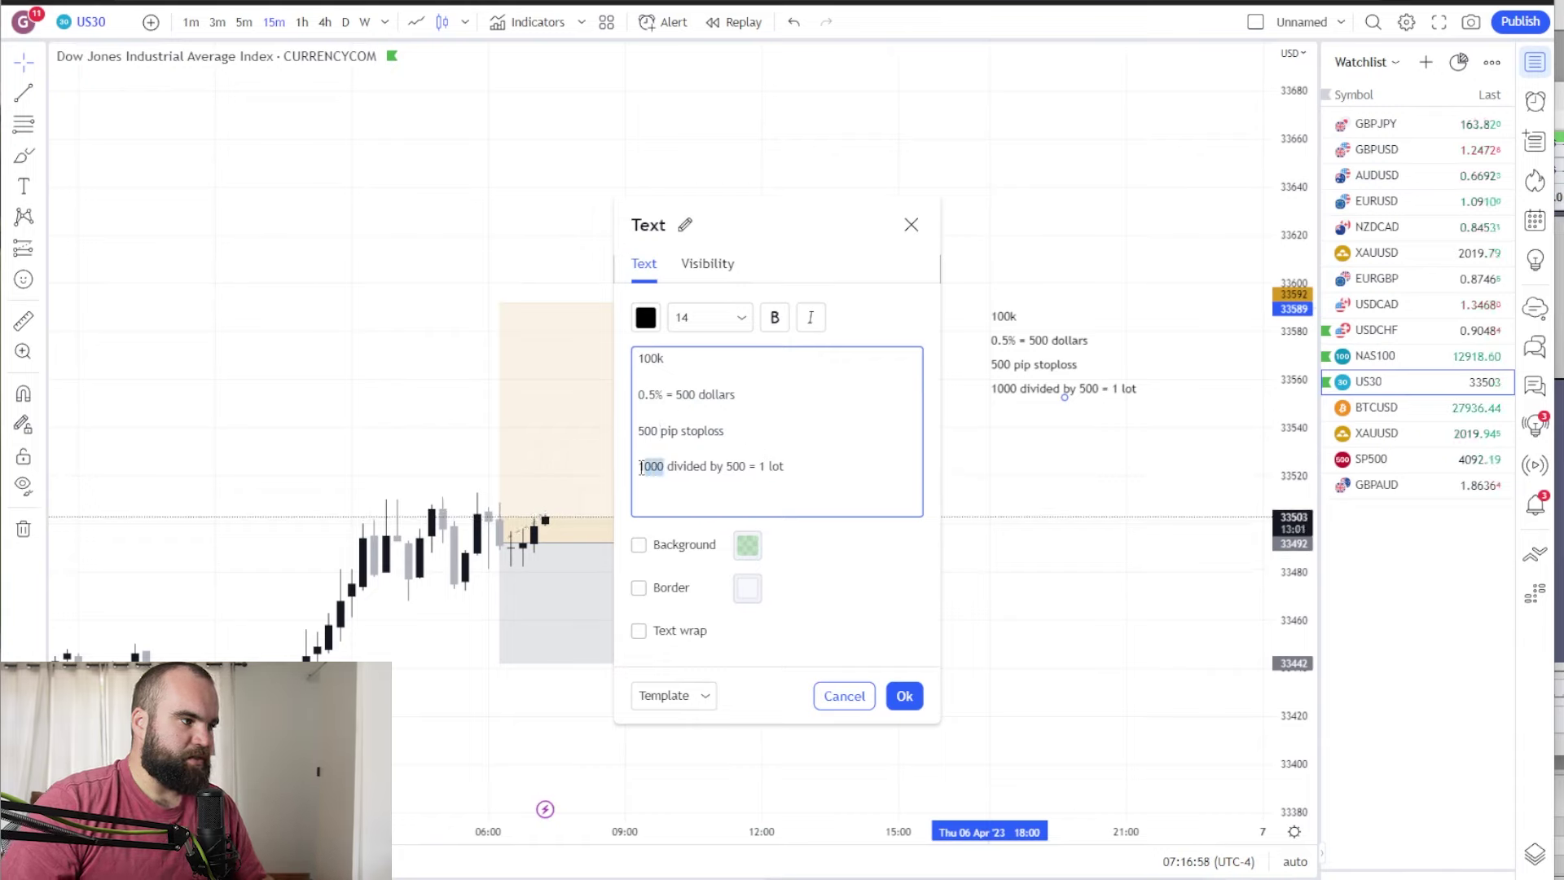
pyautogui.write('500')
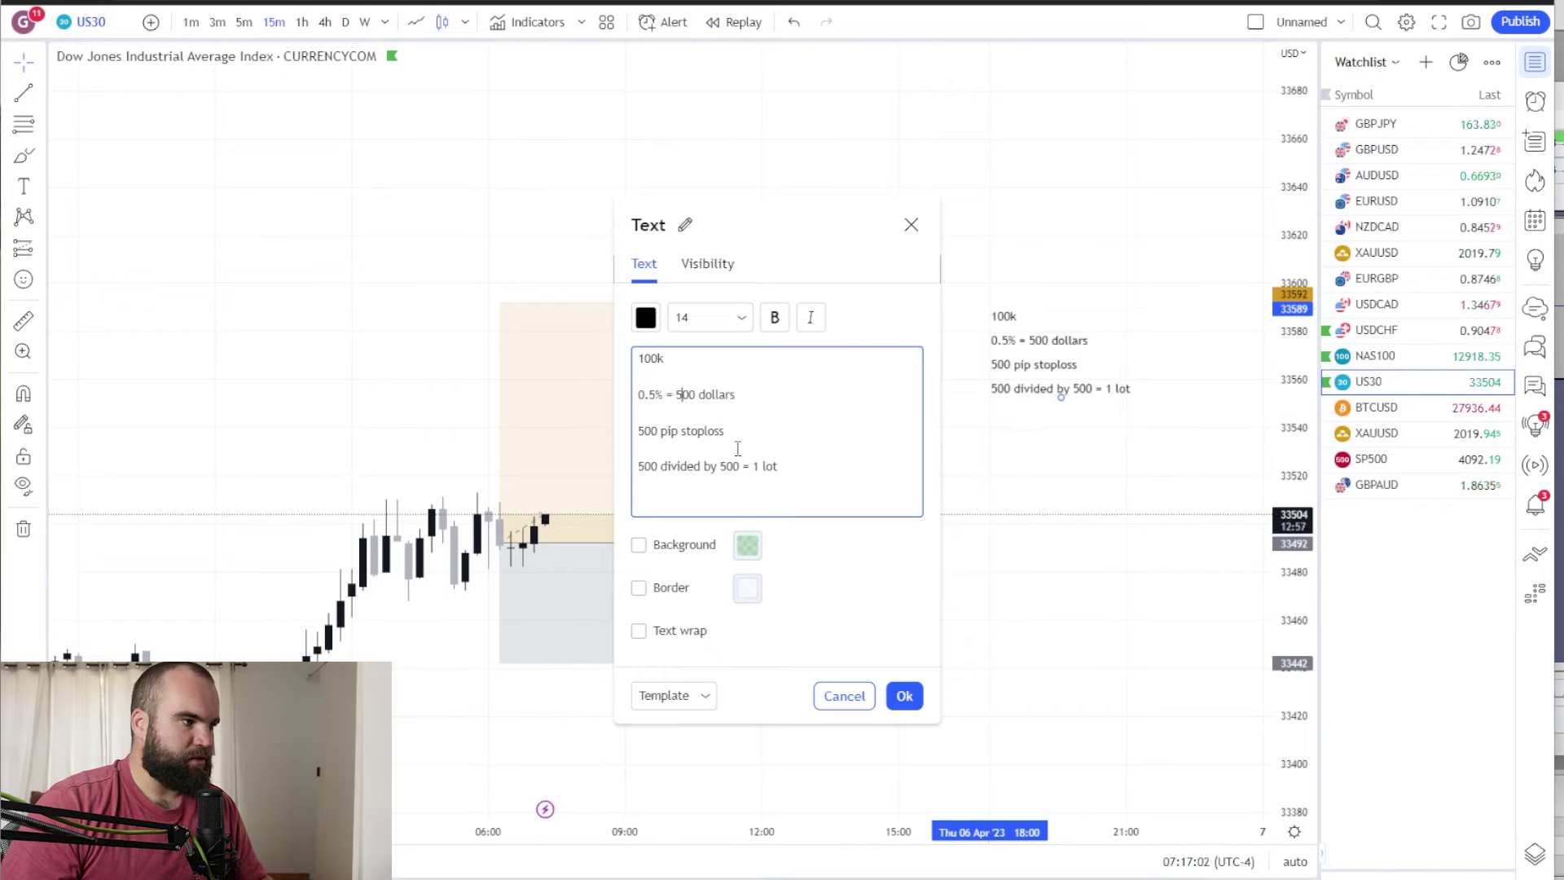
pyautogui.doubleClick(723, 468)
pyautogui.click(760, 470)
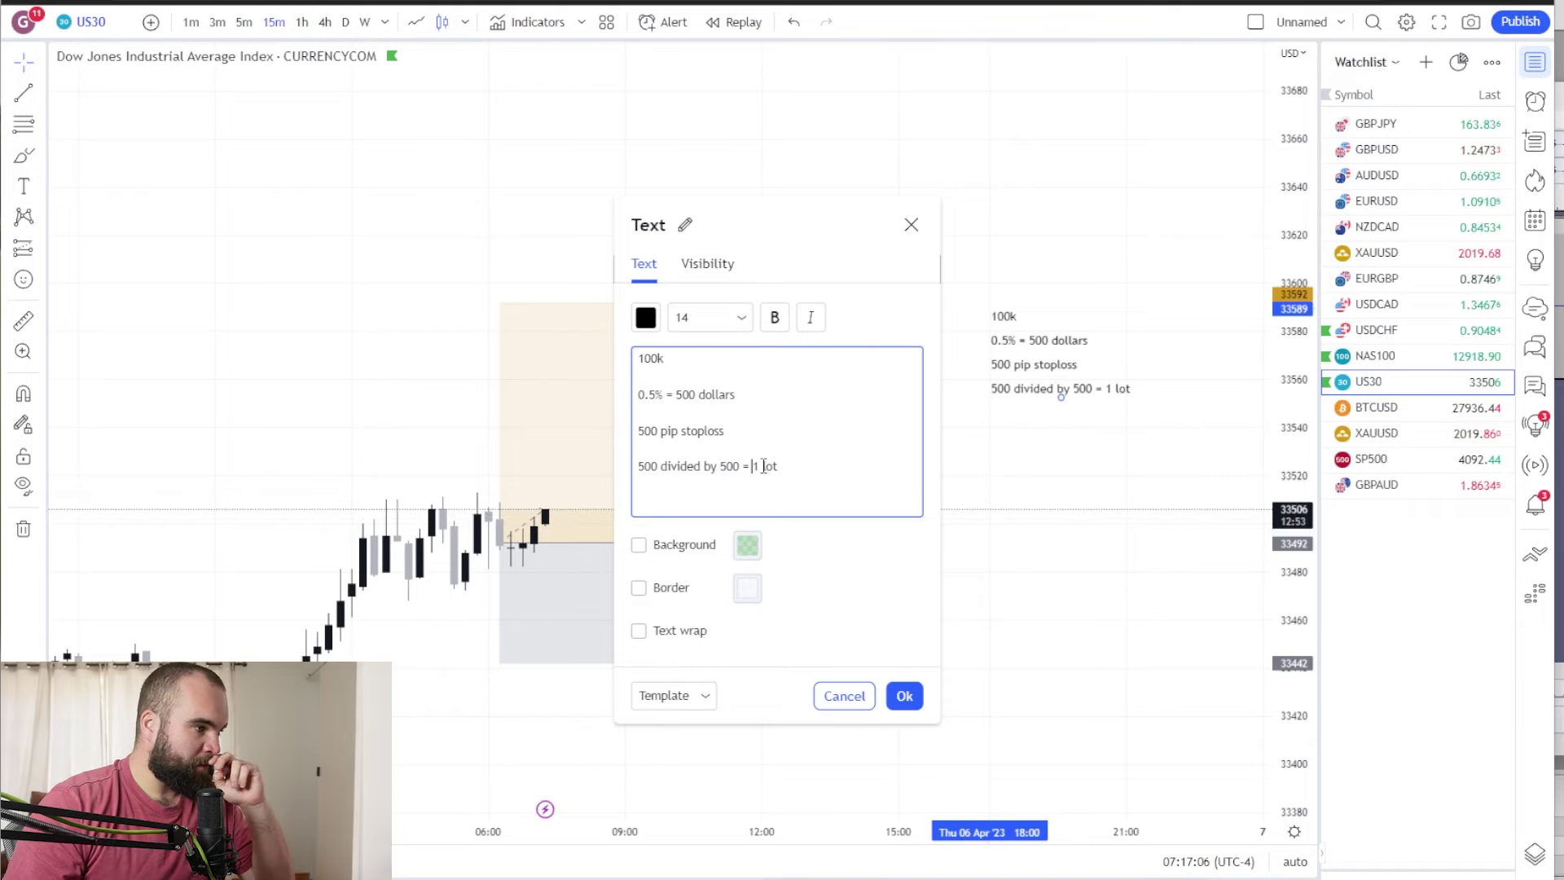
pyautogui.click(768, 448)
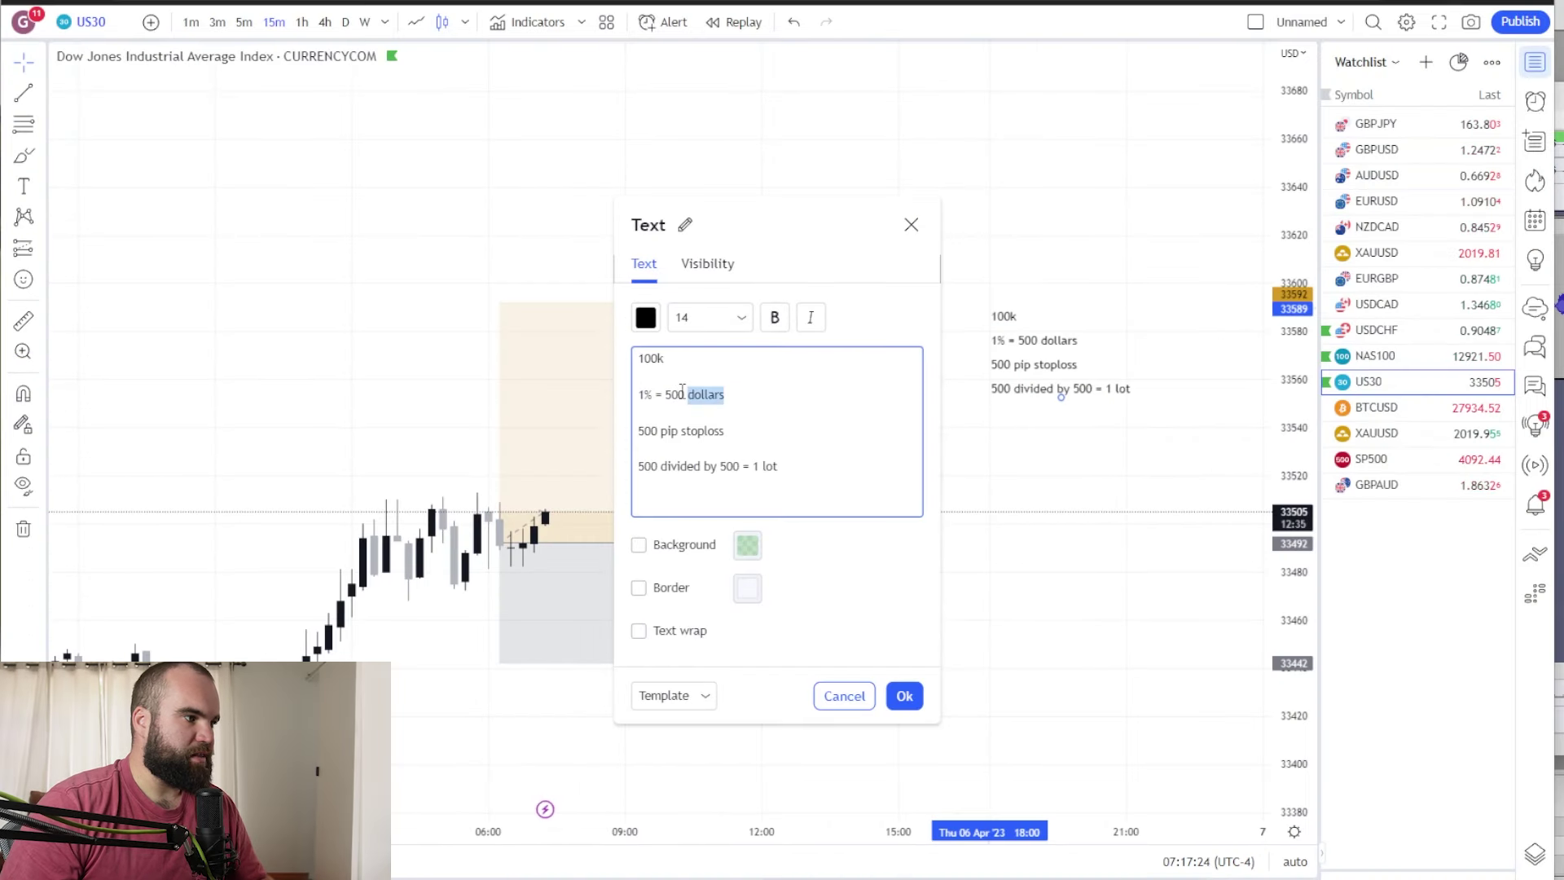
pyautogui.write('100')
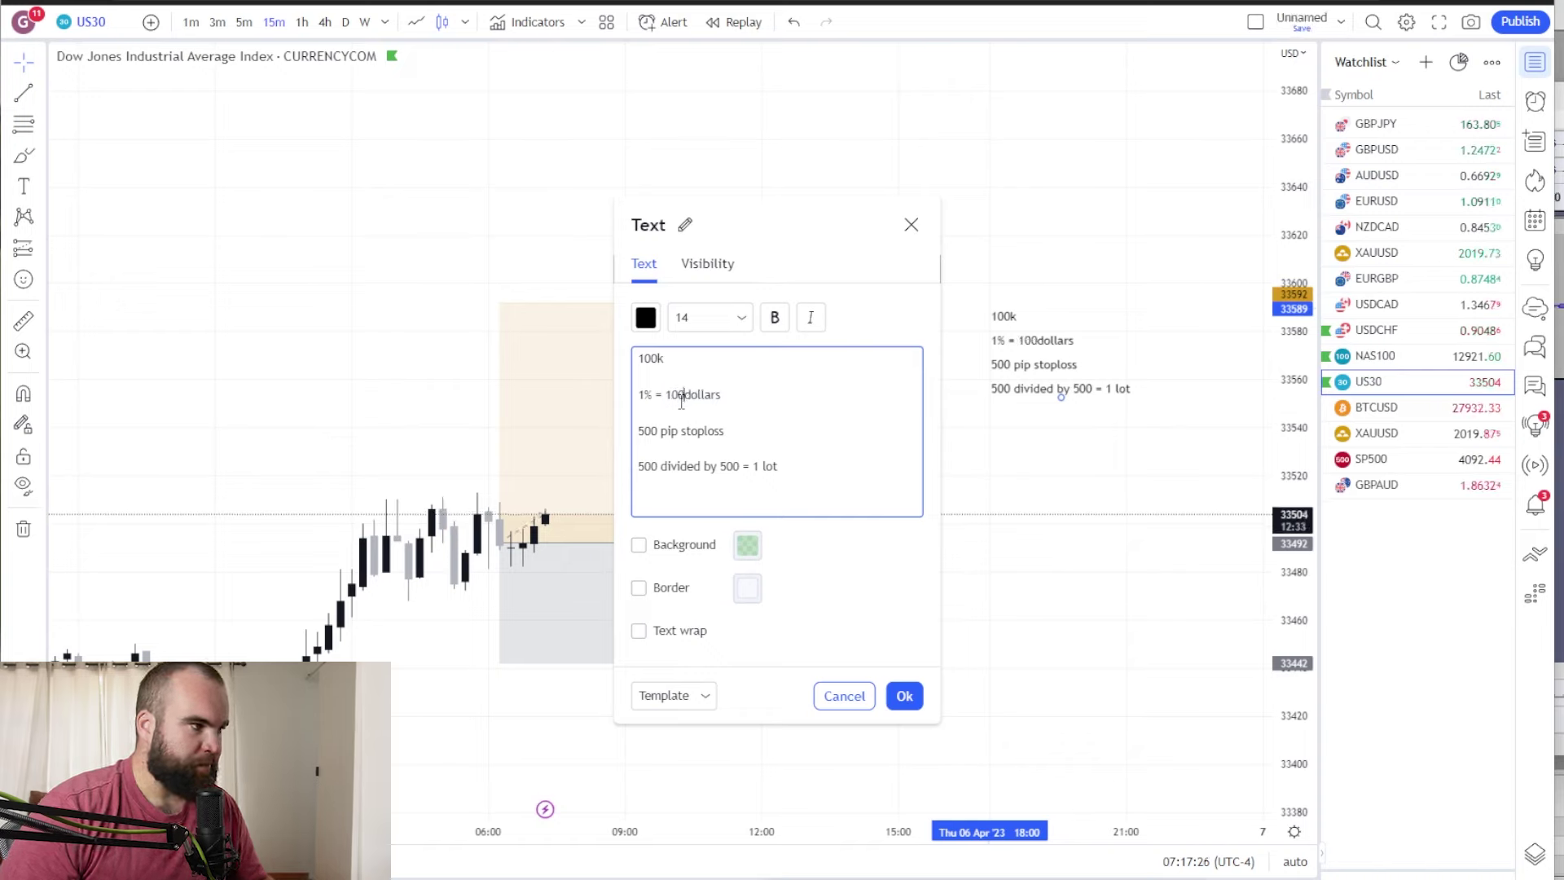
pyautogui.write('0')
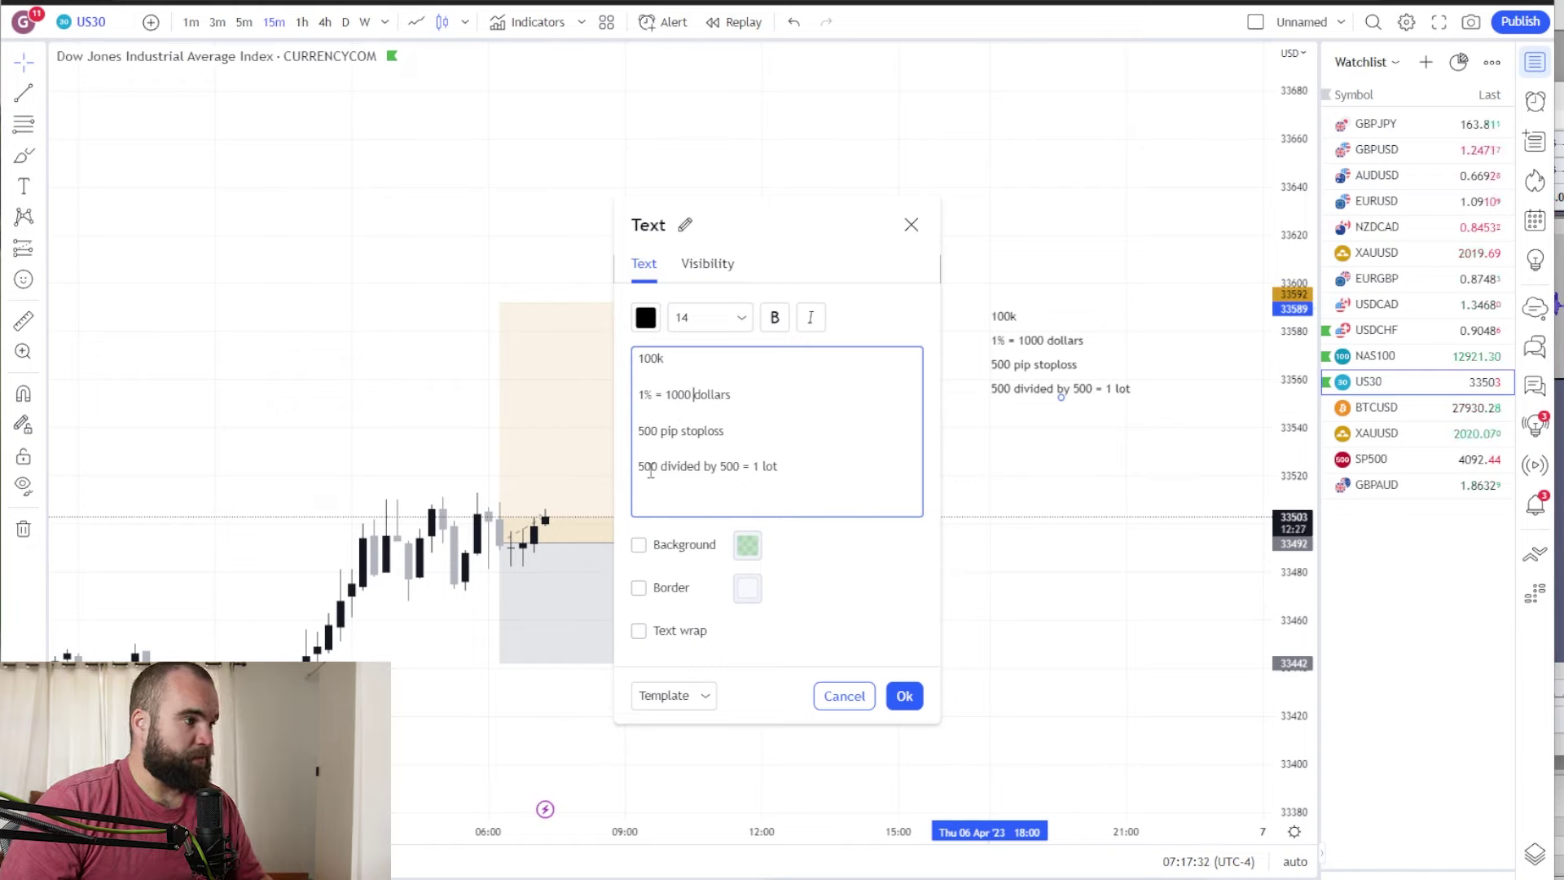
# Step: Make the note's last line read 1000 divided by 500 = 2 lot
pyautogui.doubleClick(650, 466)
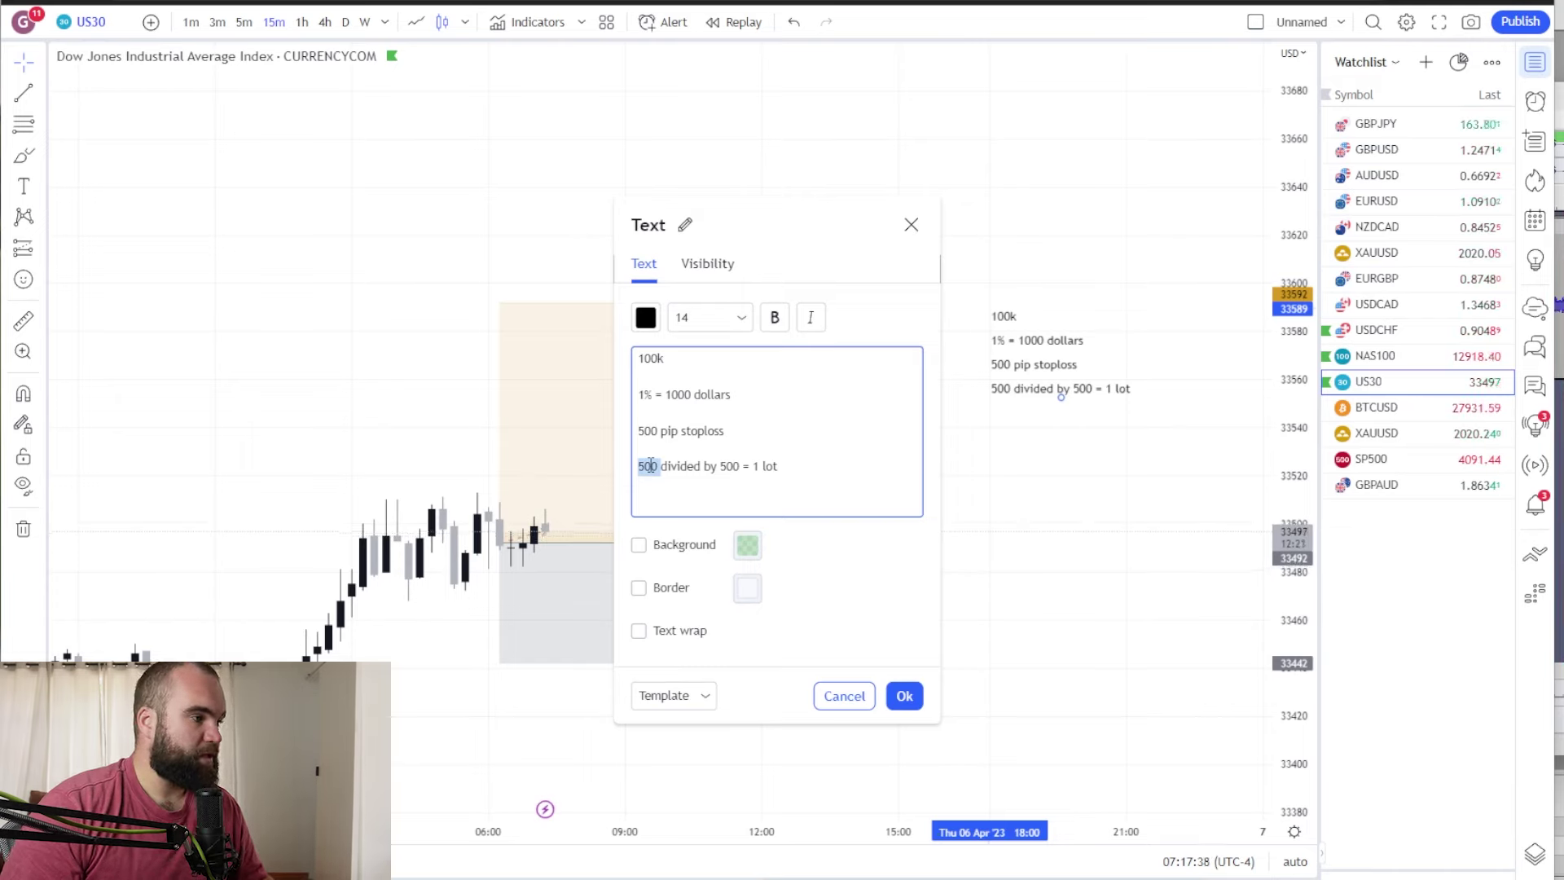
pyautogui.write('1000')
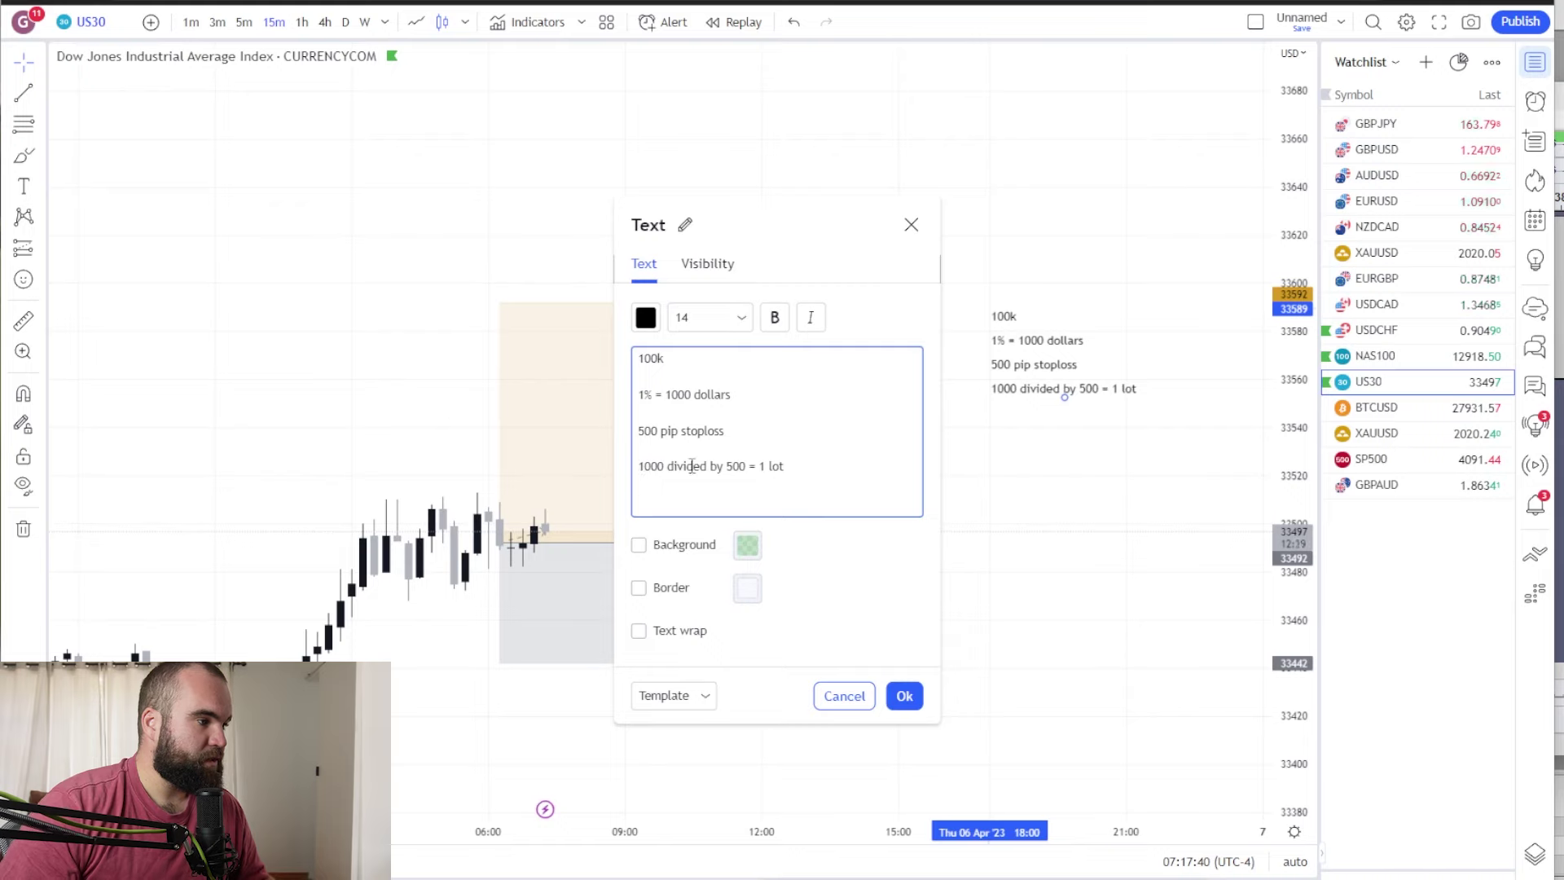
pyautogui.moveTo(726, 465); pyautogui.dragTo(748, 461)
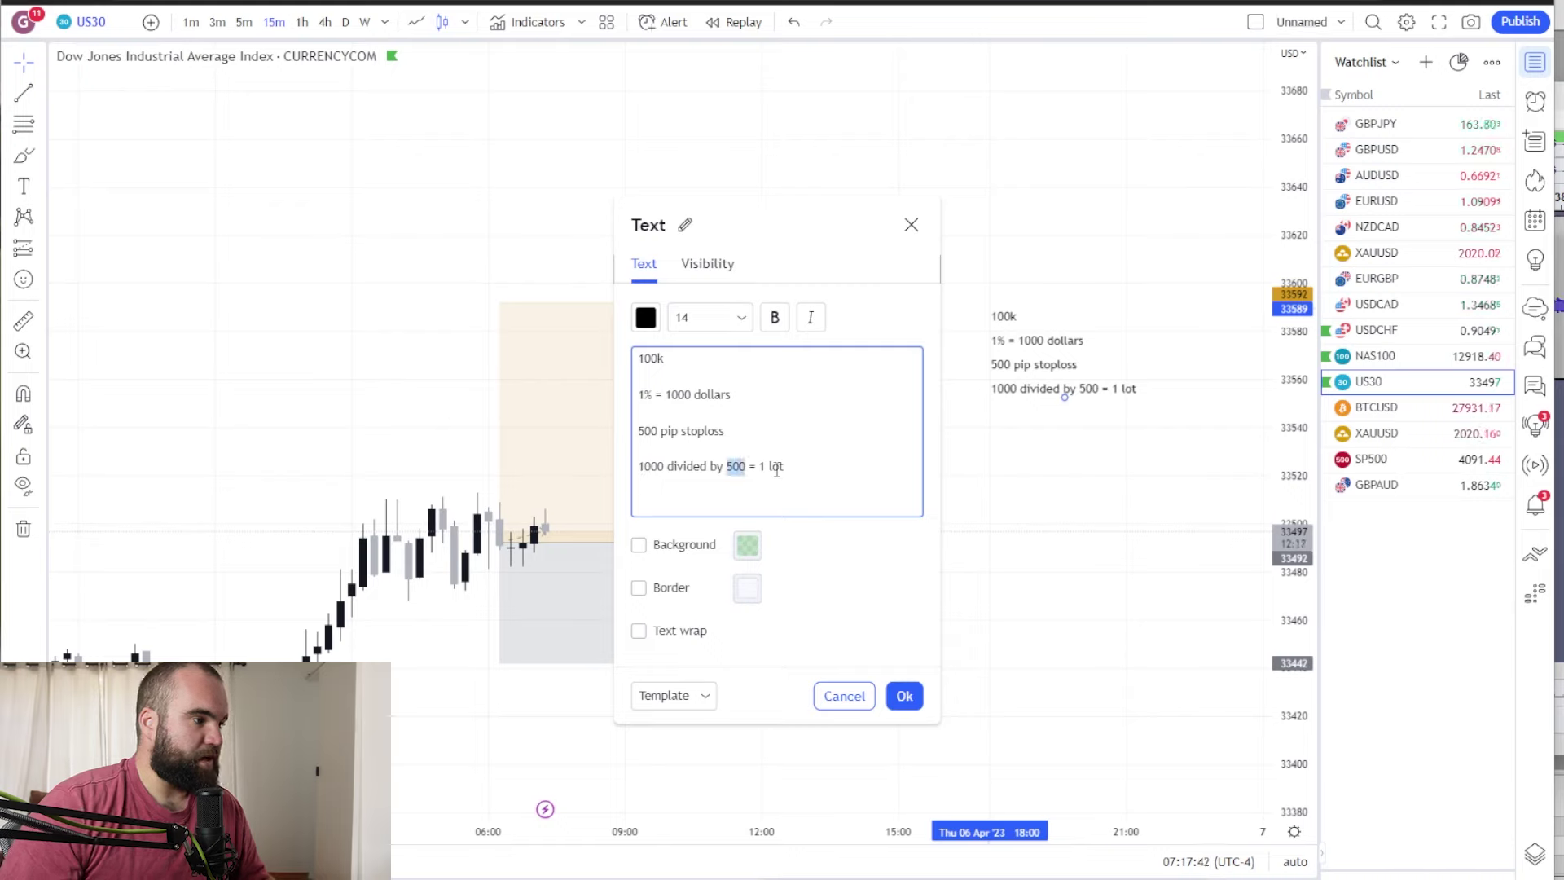
pyautogui.doubleClick(763, 466)
pyautogui.write('2')
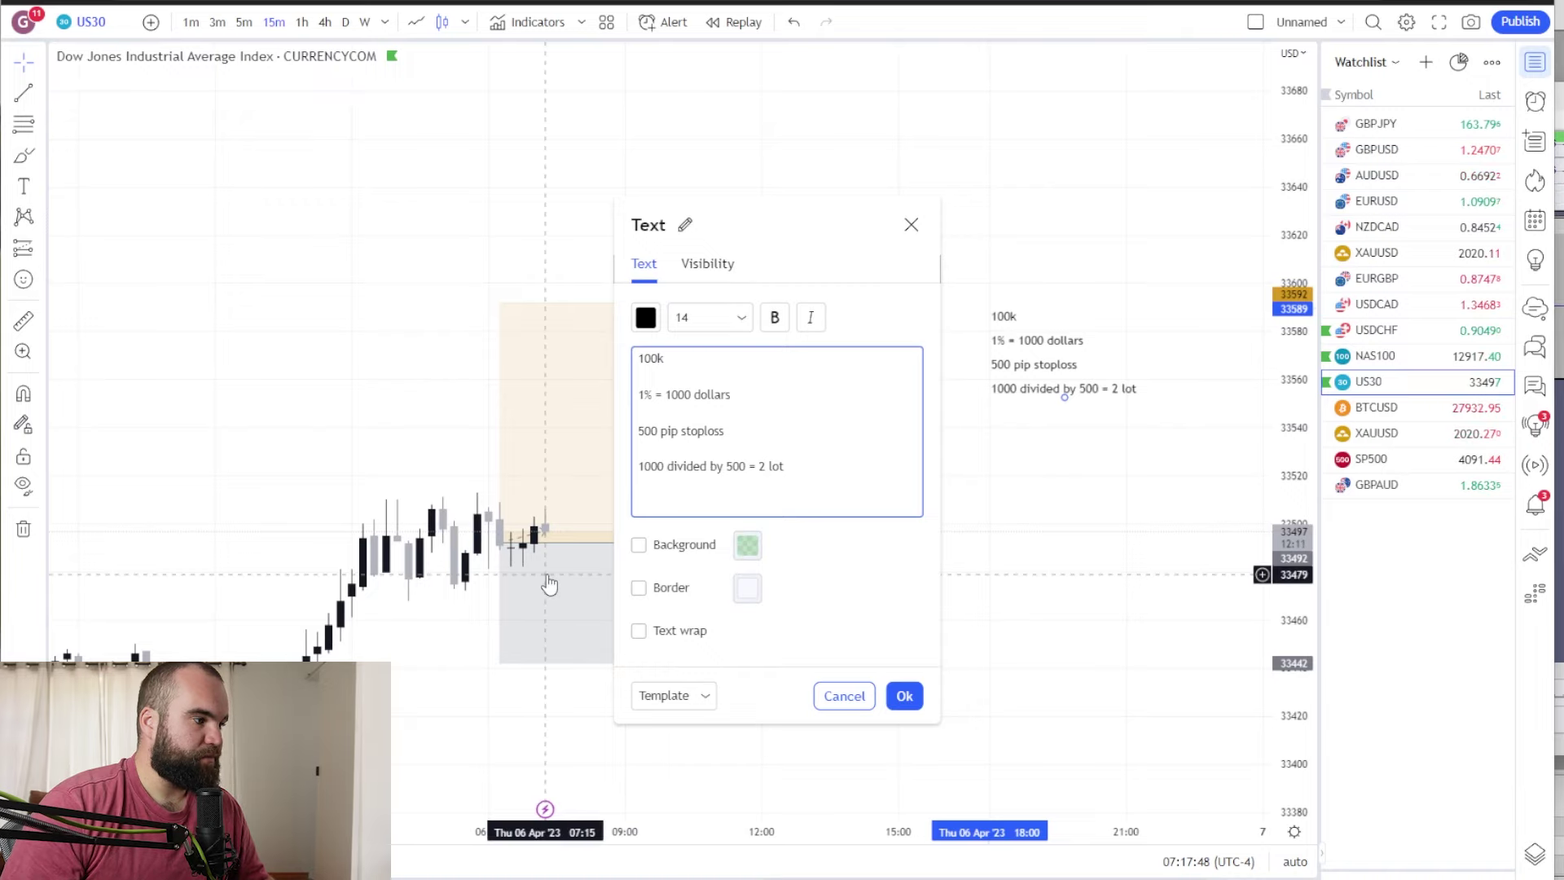
pyautogui.doubleClick(683, 395)
pyautogui.click(775, 431)
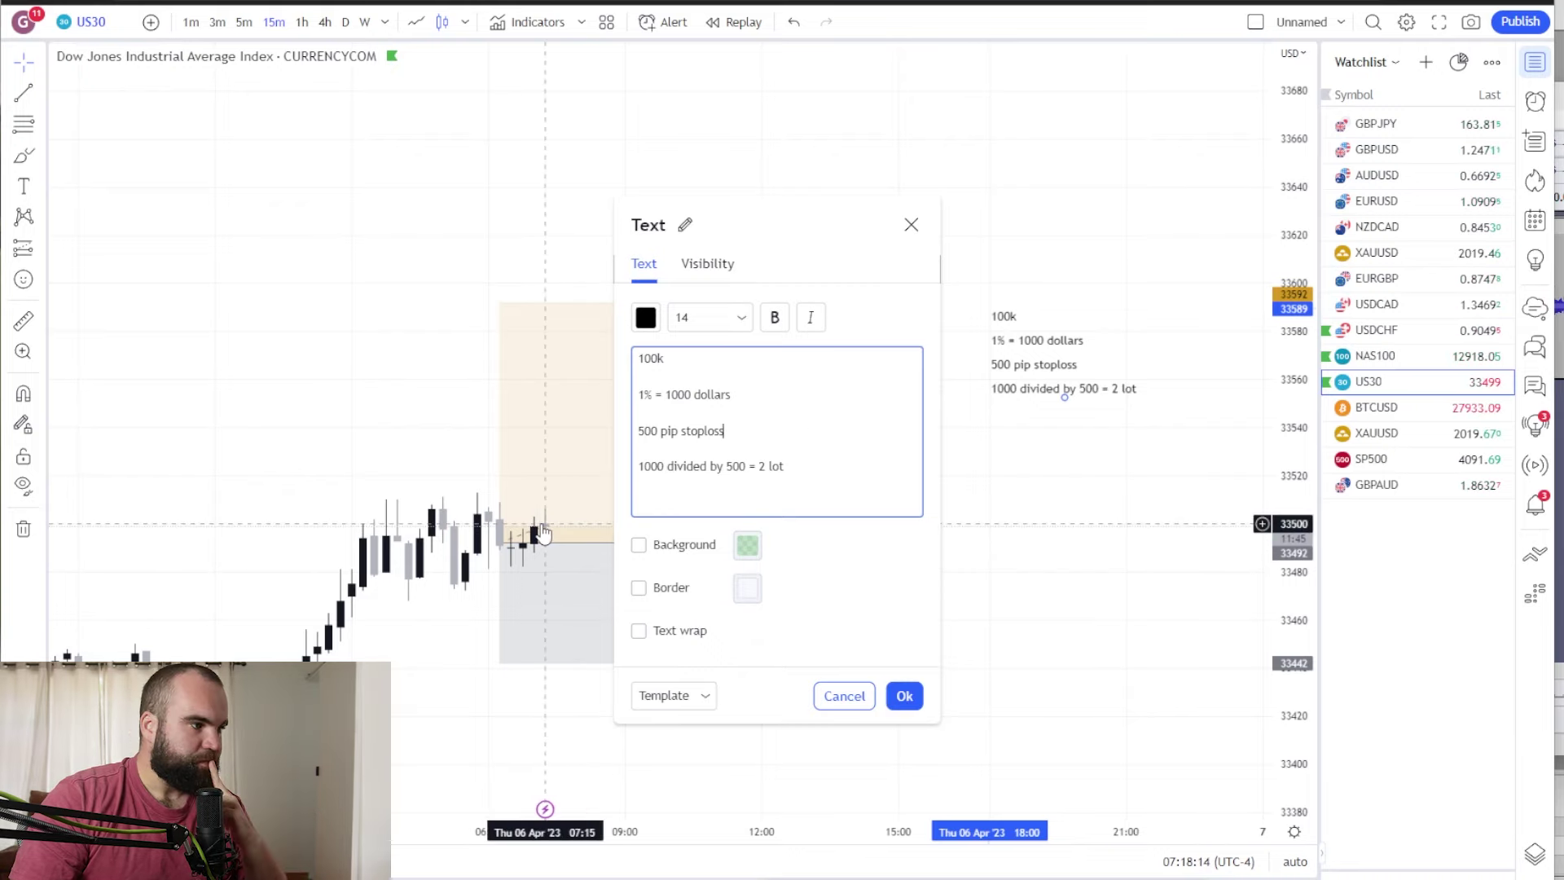
# Step: Drag the long position's stop loss down to 70 points, around 33423
pyautogui.click(668, 649)
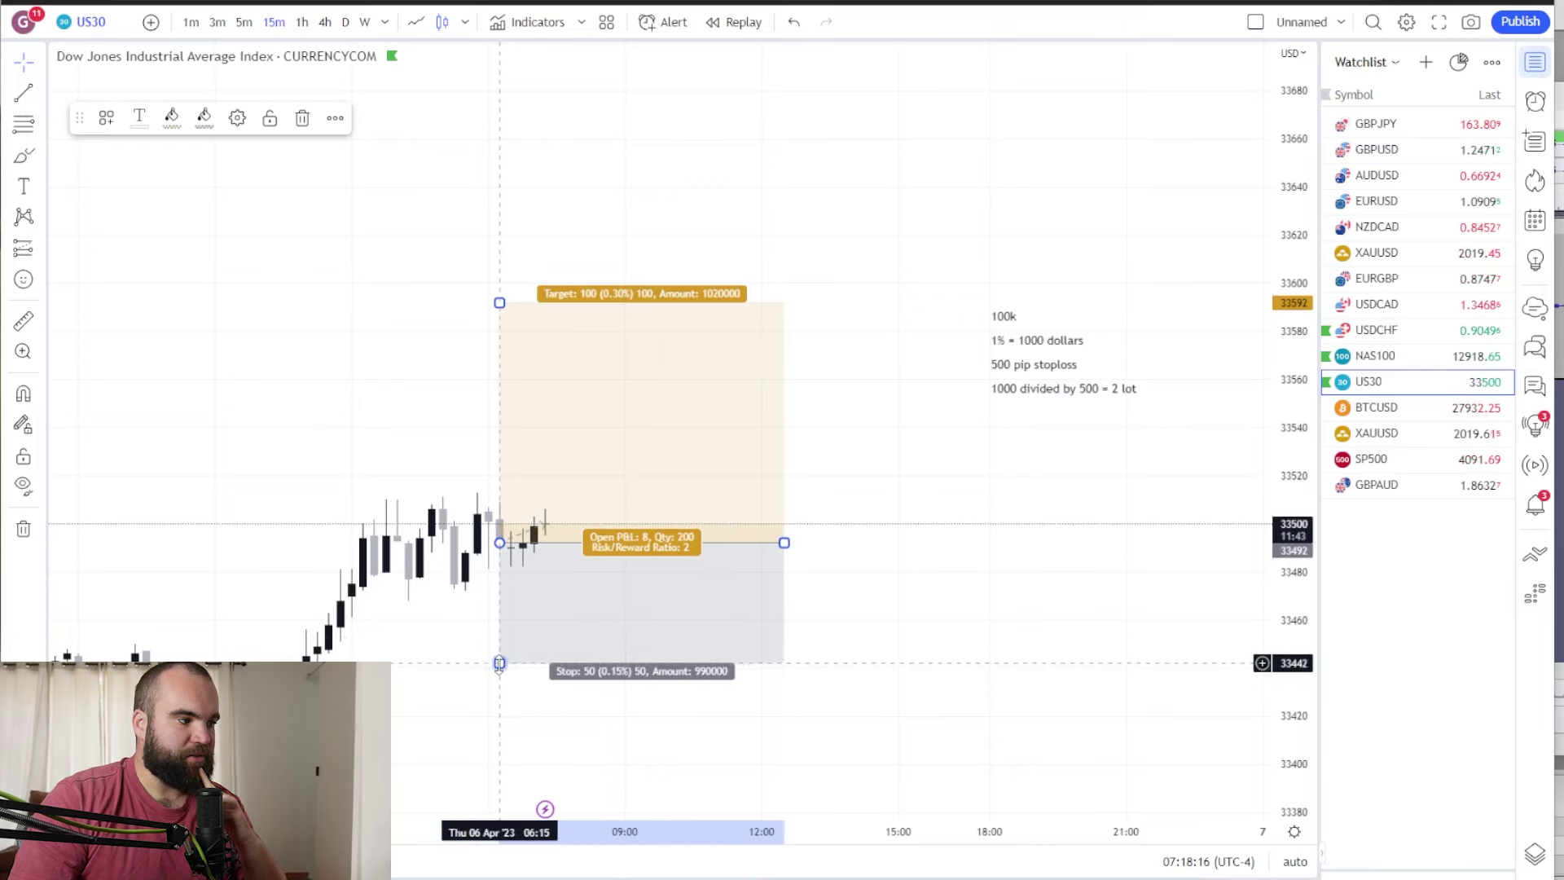
pyautogui.moveTo(500, 662); pyautogui.dragTo(550, 684)
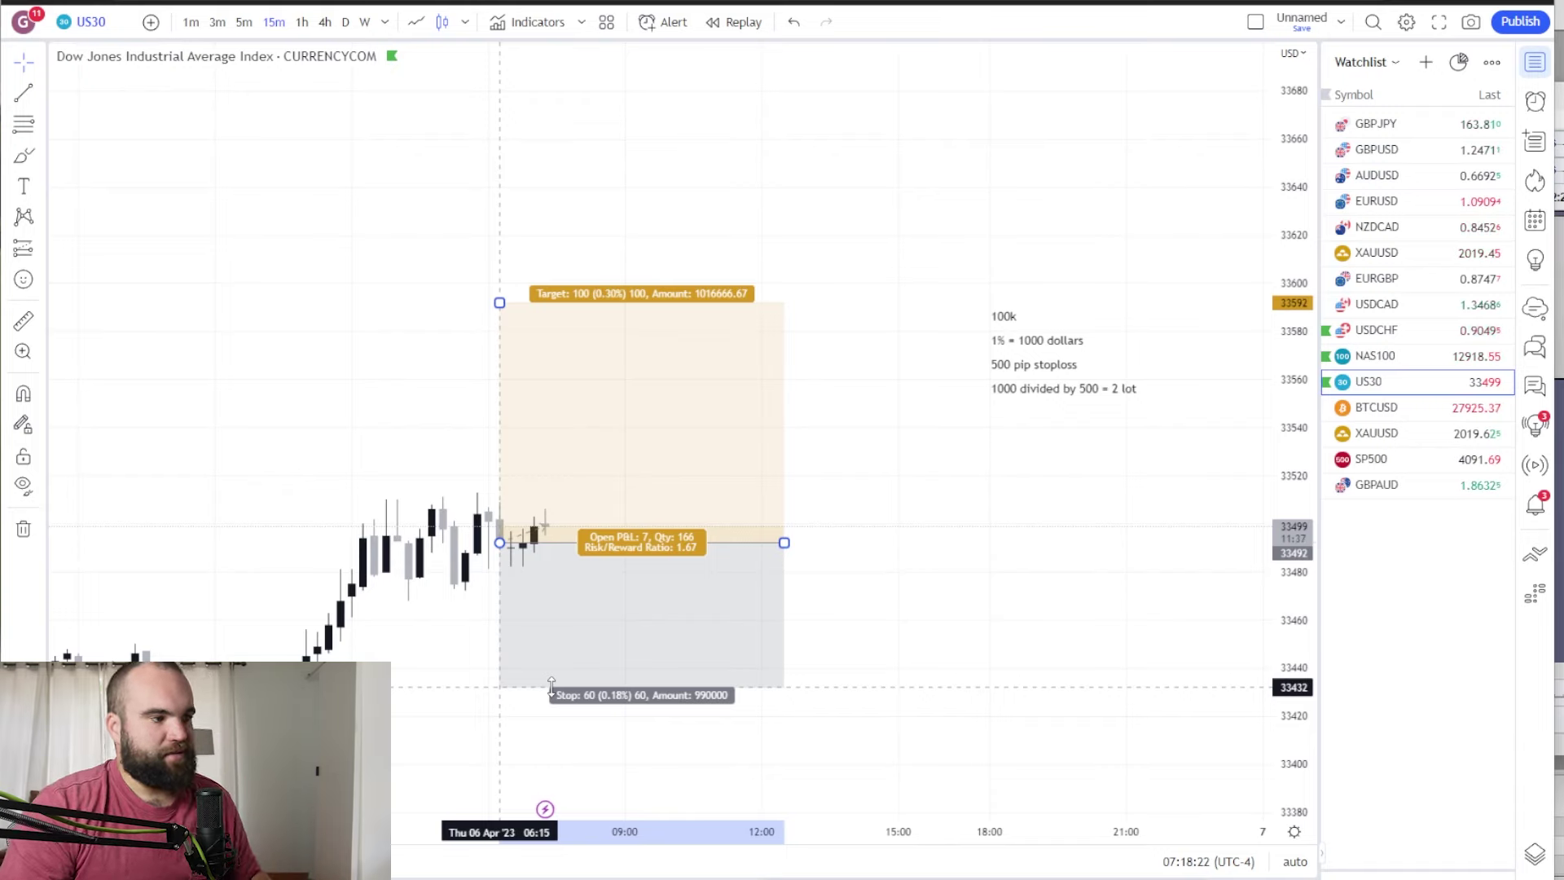
pyautogui.moveTo(545, 687)
pyautogui.mouseDown()
pyautogui.moveTo(546, 715)
pyautogui.moveTo(553, 697)
pyautogui.moveTo(565, 708)
pyautogui.mouseUp()
pyautogui.moveTo(896, 660); pyautogui.dragTo(915, 676)
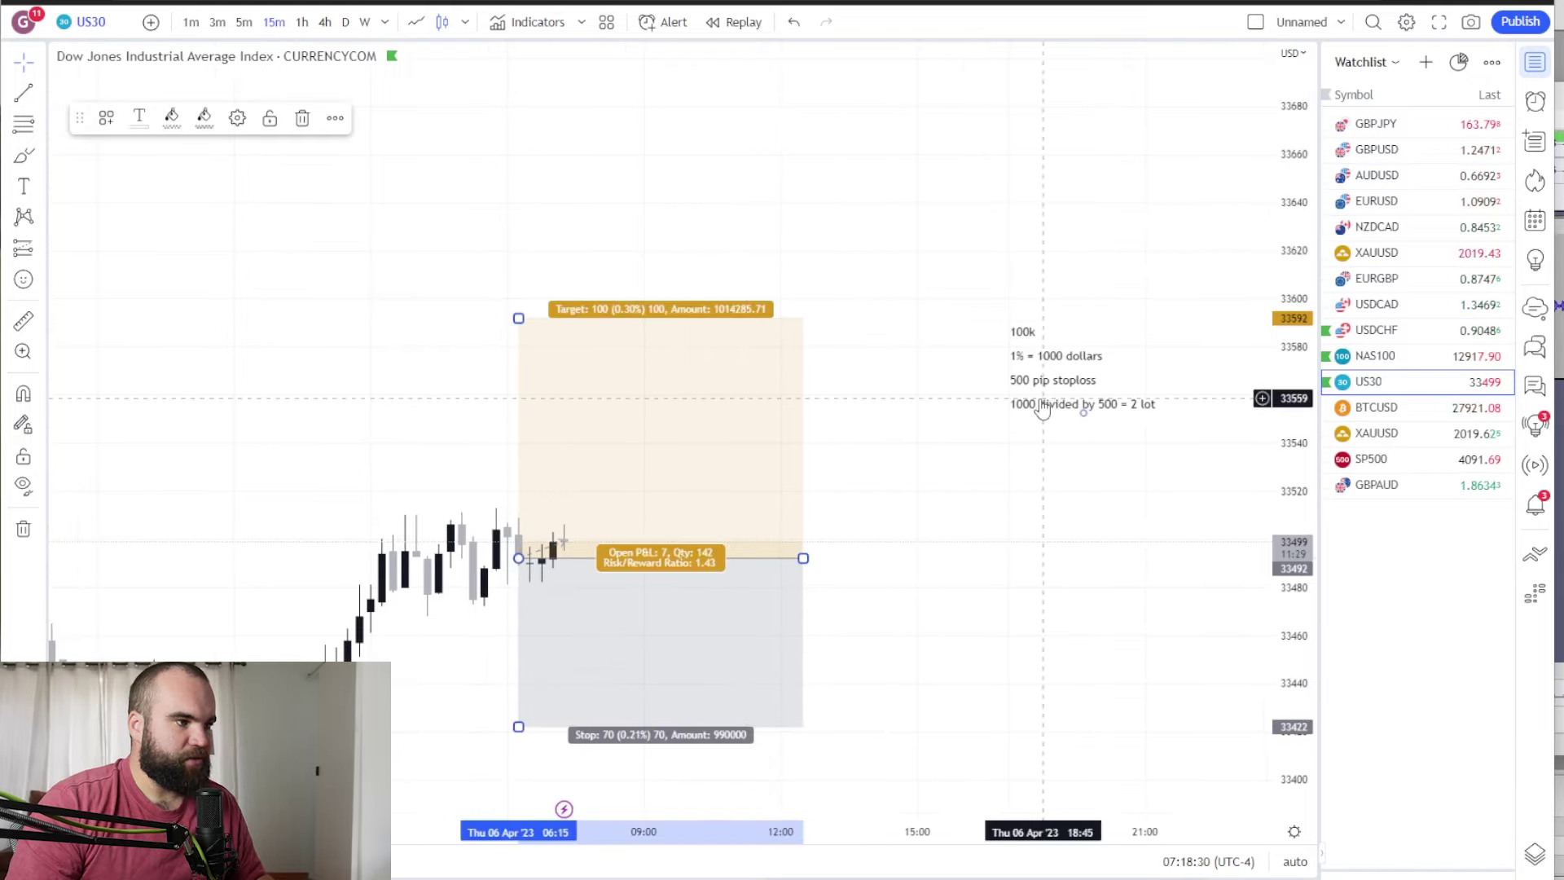
# Step: Update the note to a 700 pip stoploss and 1000 divided by 700
pyautogui.doubleClick(1042, 409)
pyautogui.click(652, 431)
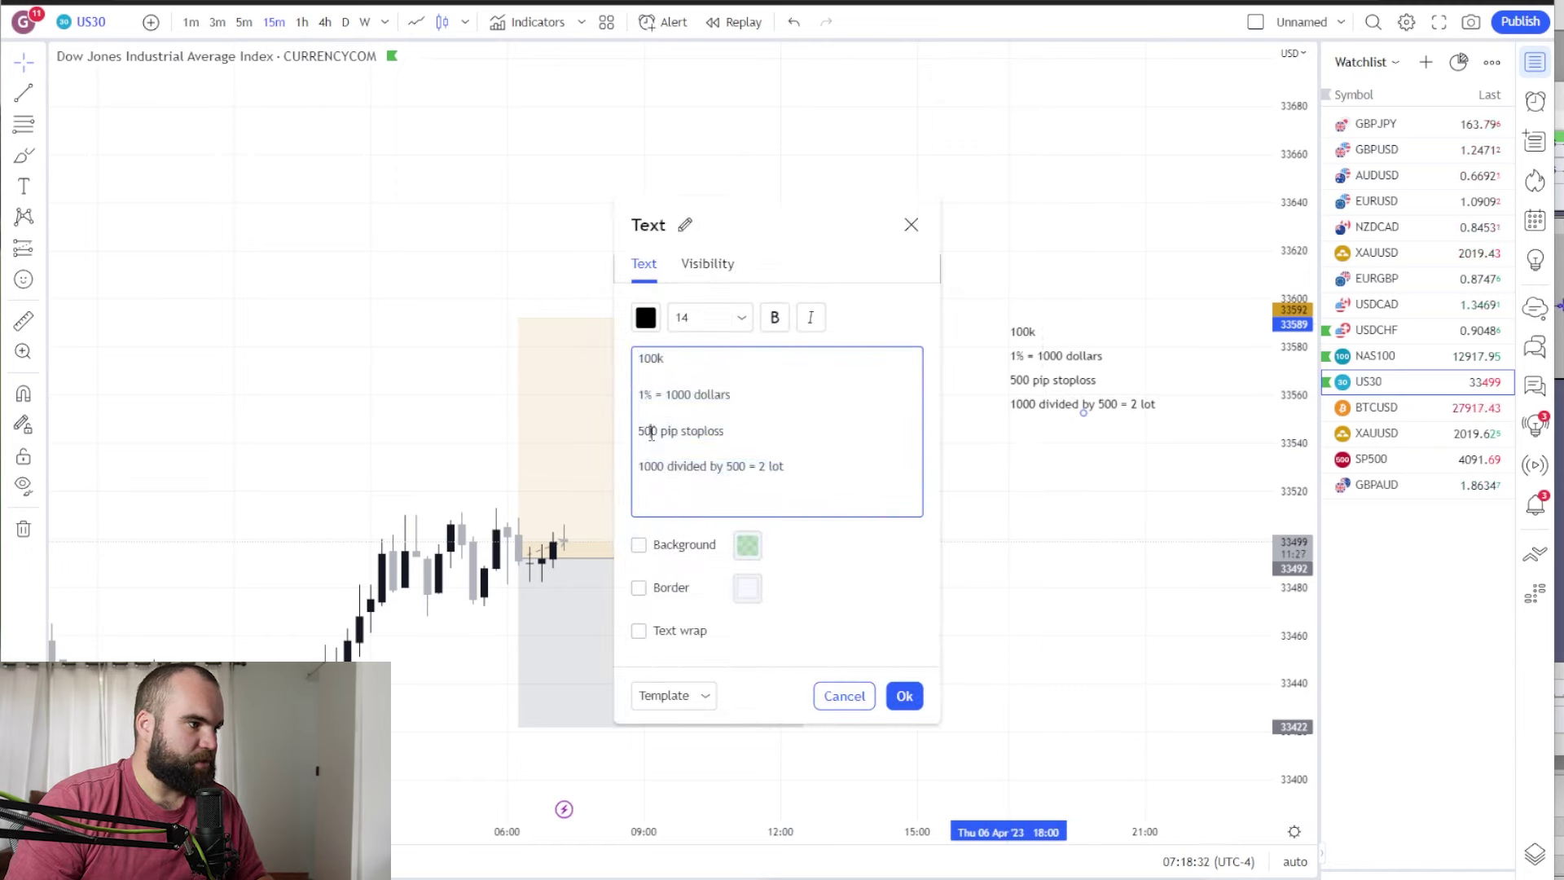
pyautogui.moveTo(657, 431); pyautogui.dragTo(638, 430)
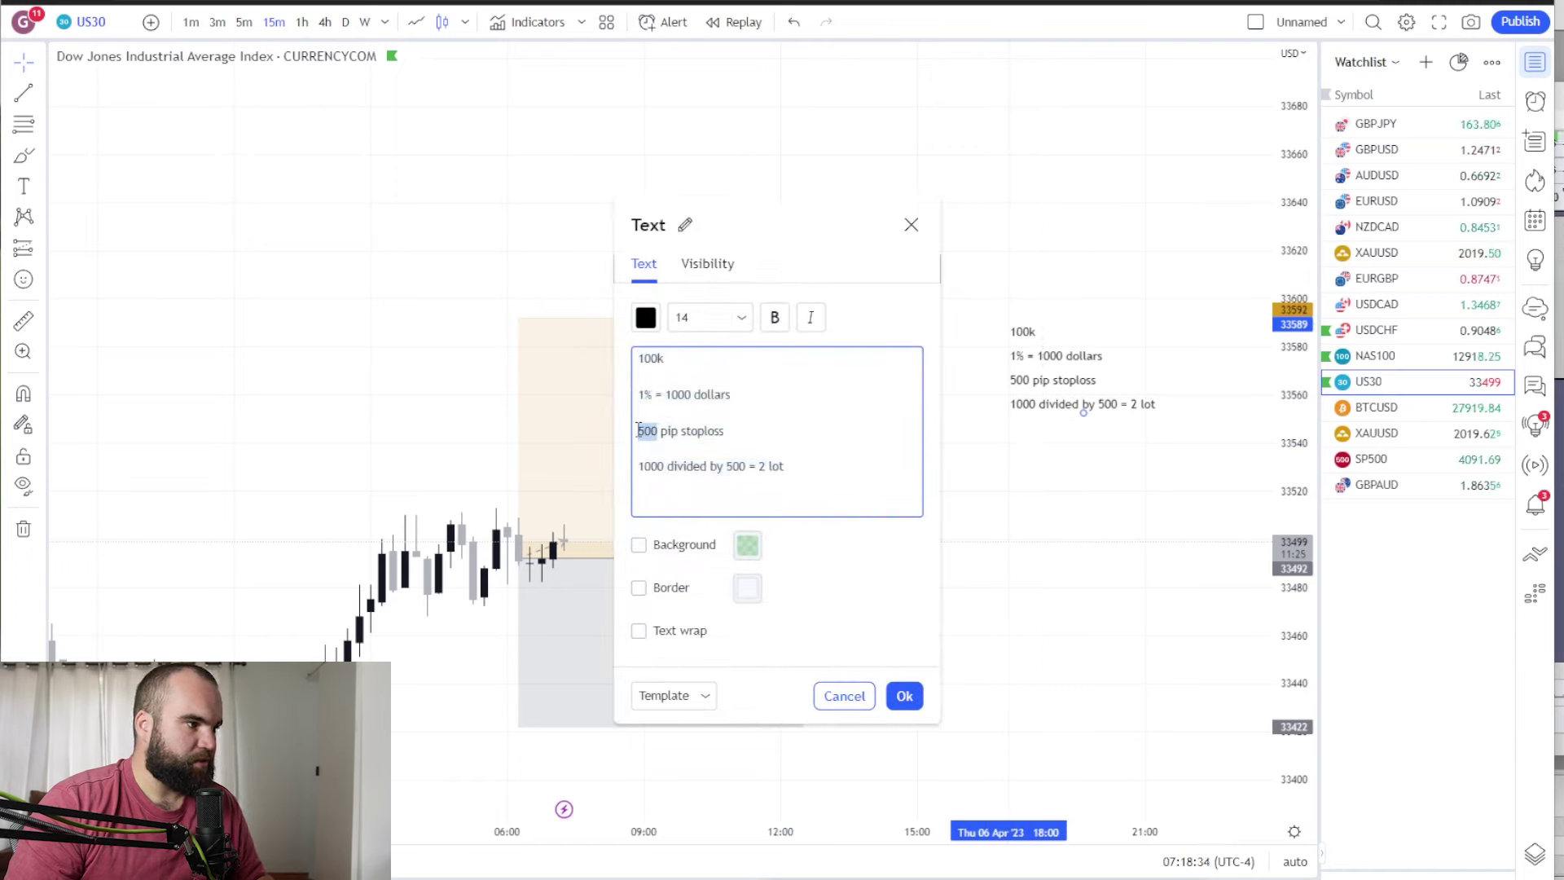
pyautogui.write('700')
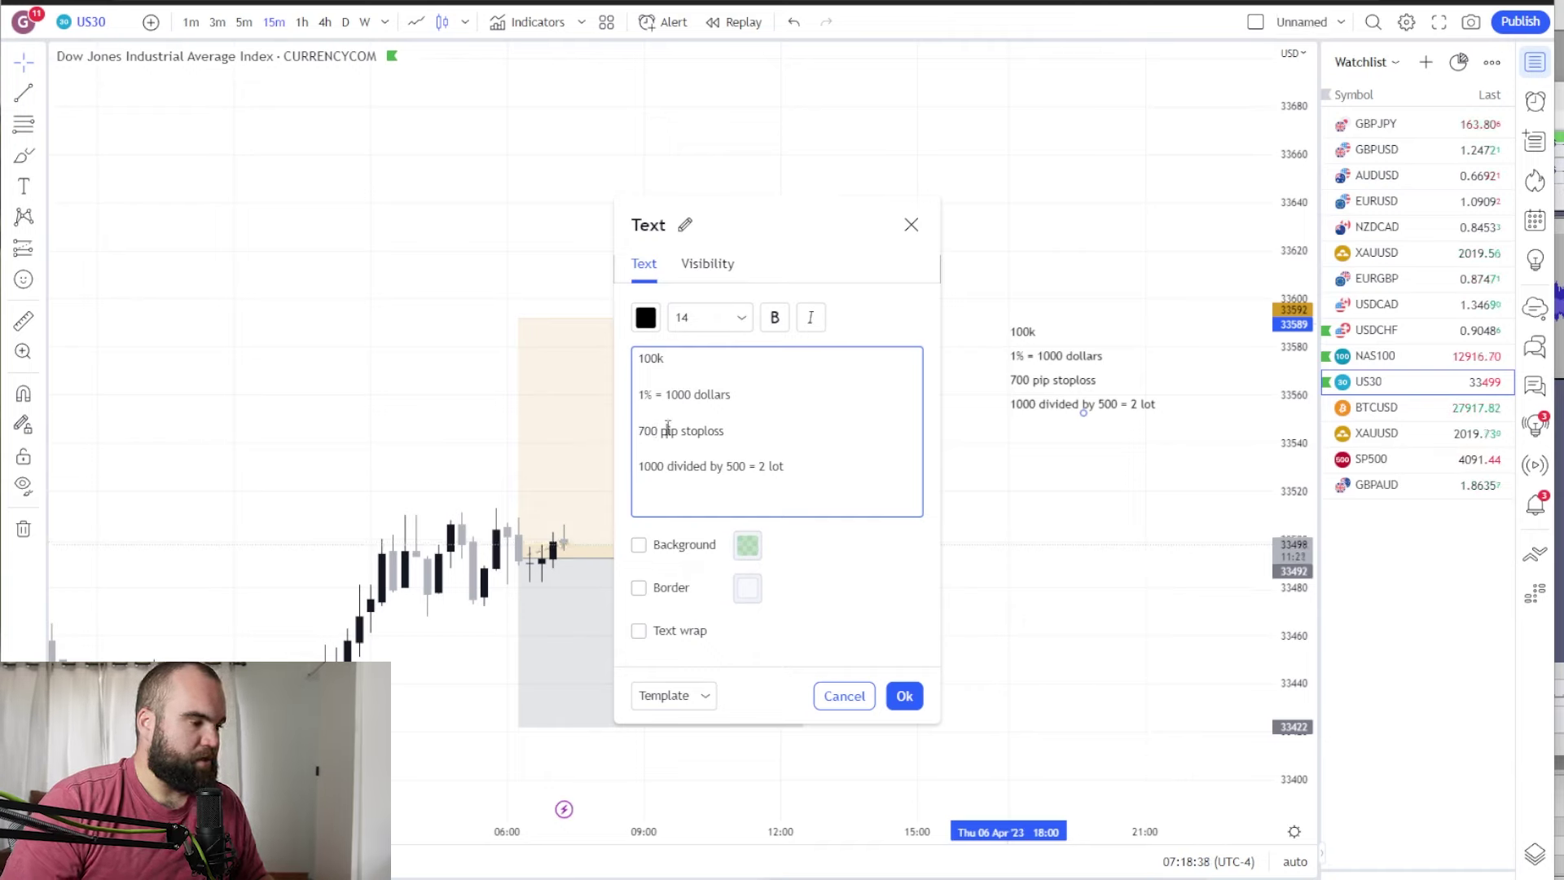
pyautogui.moveTo(664, 465); pyautogui.dragTo(640, 467)
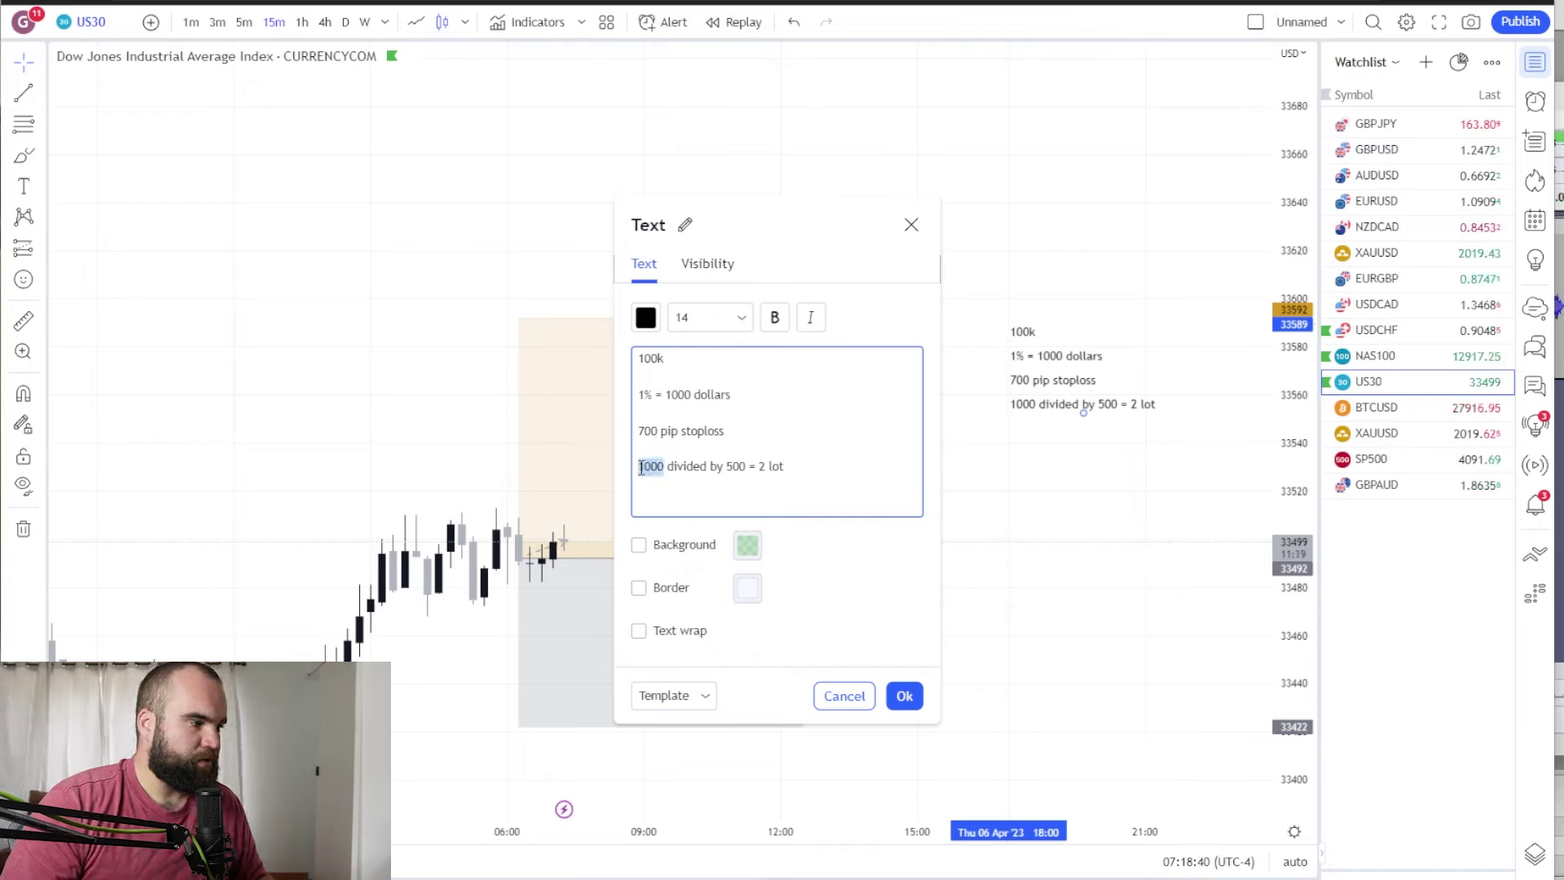
pyautogui.click(664, 470)
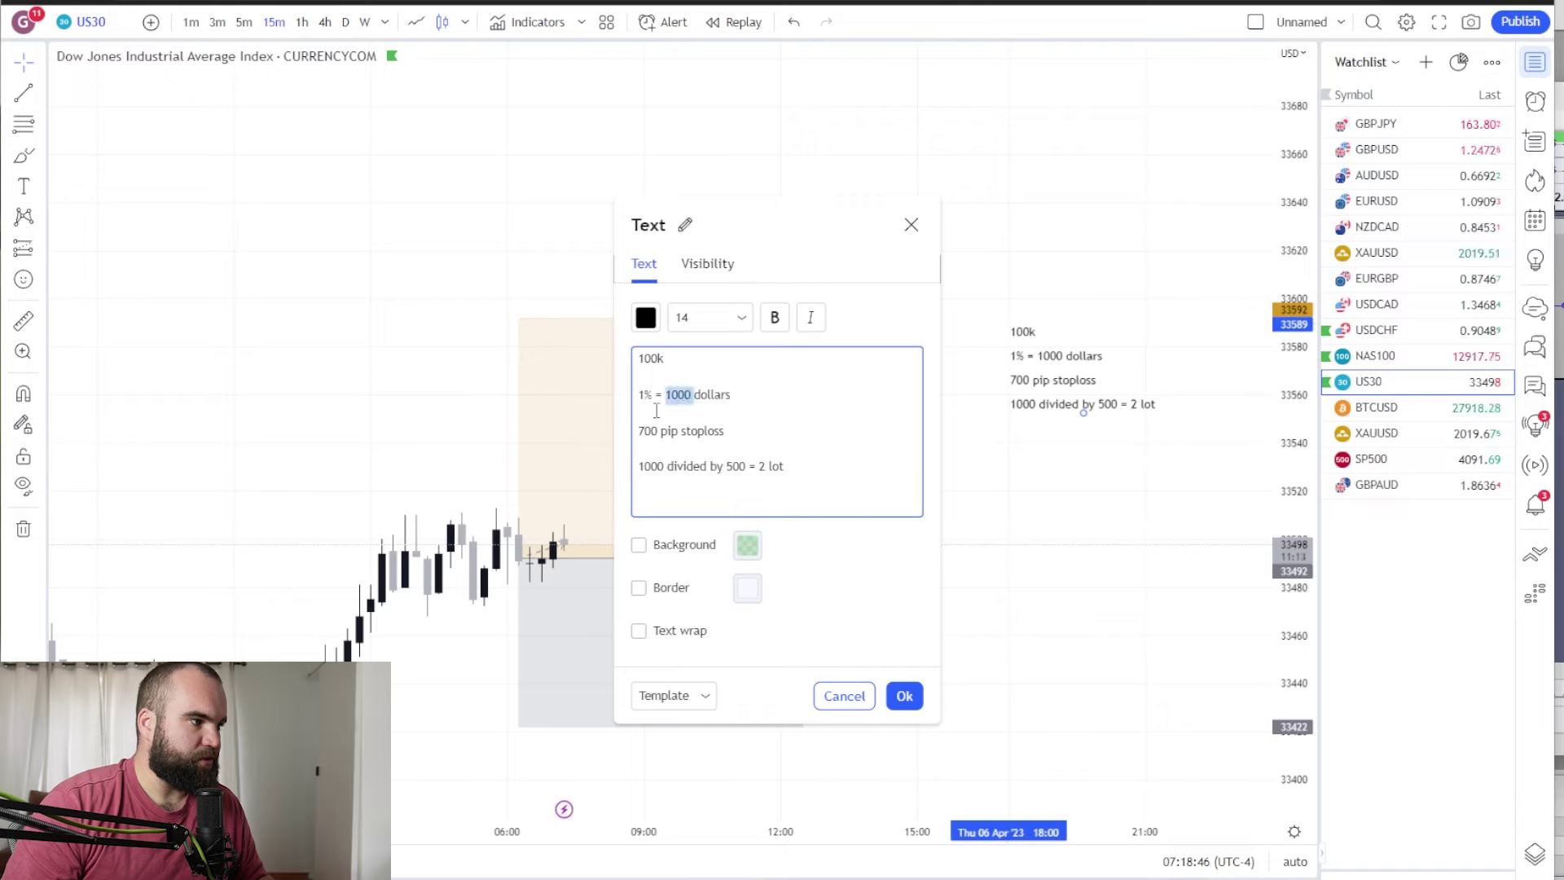
pyautogui.click(656, 411)
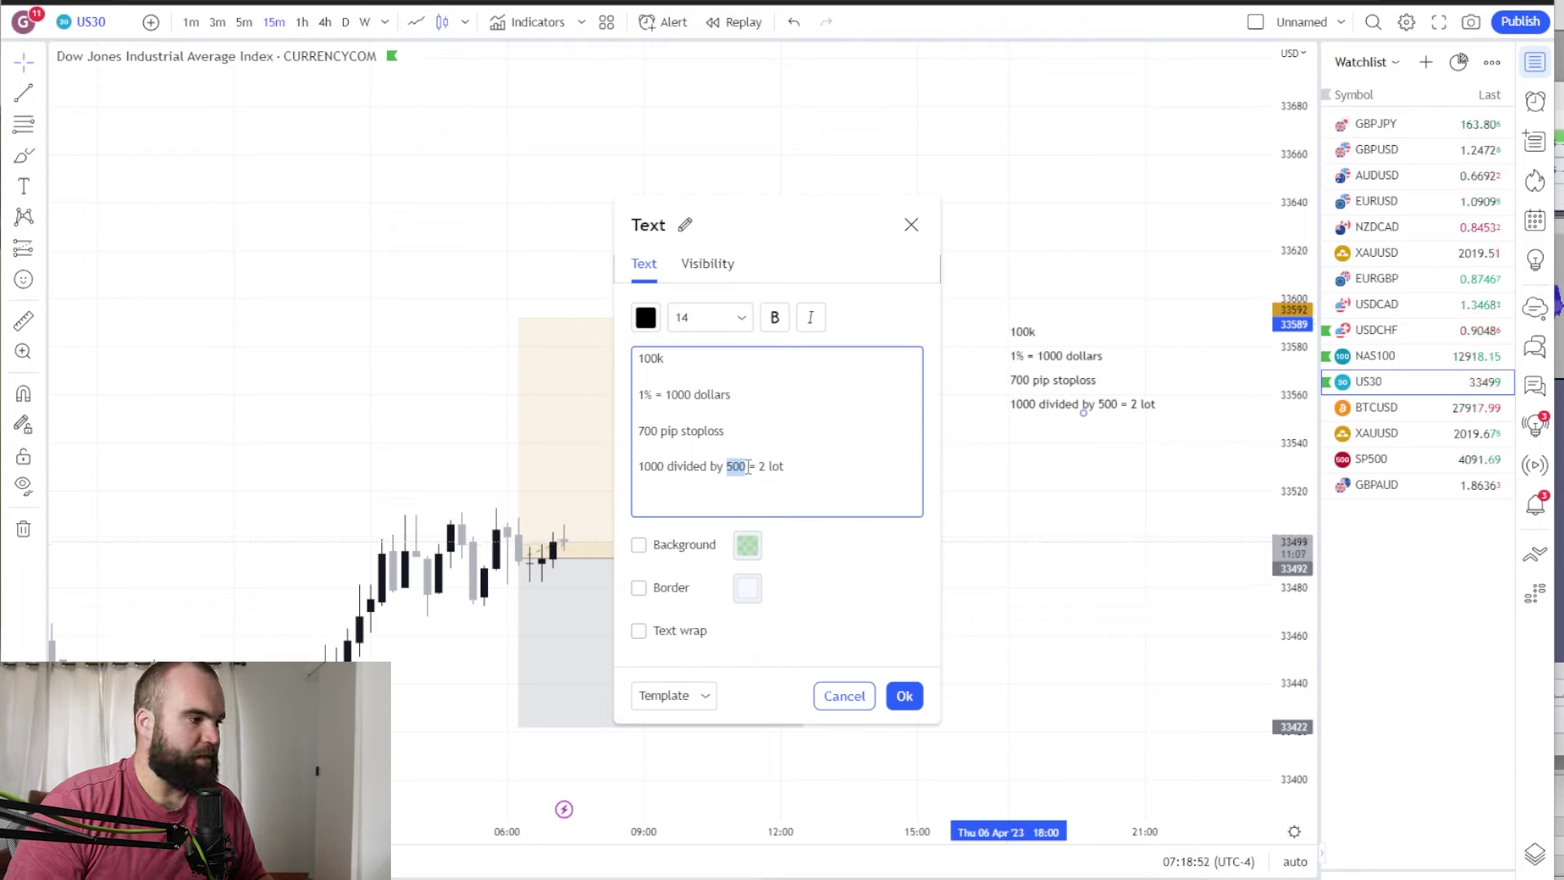
pyautogui.write('700')
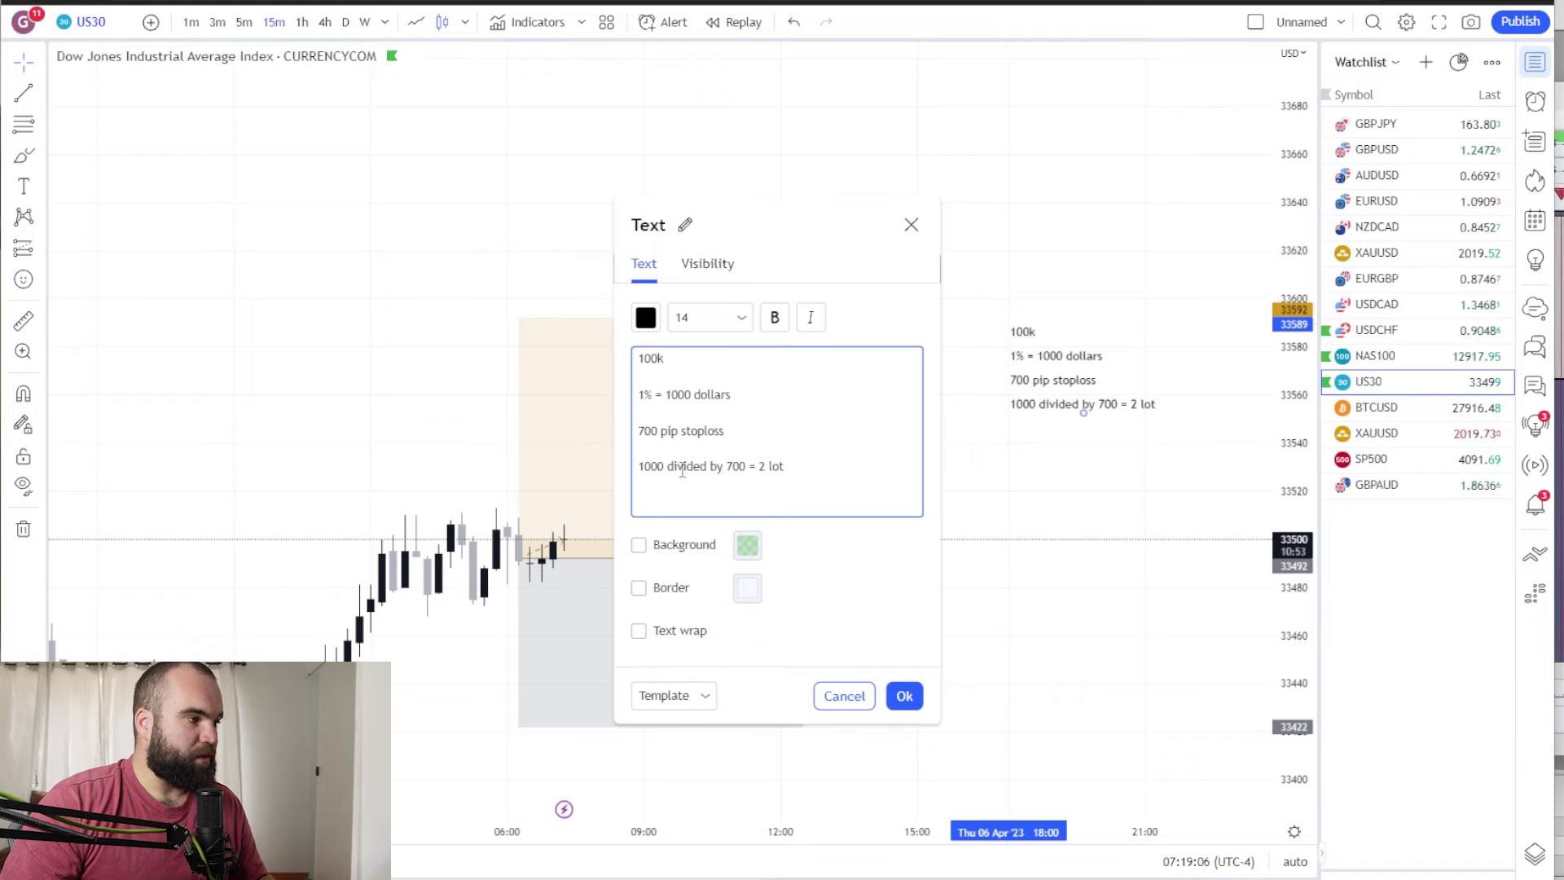
pyautogui.click(727, 465)
pyautogui.hotkey('shift', 'Right')
pyautogui.hotkey('shift', 'Right')
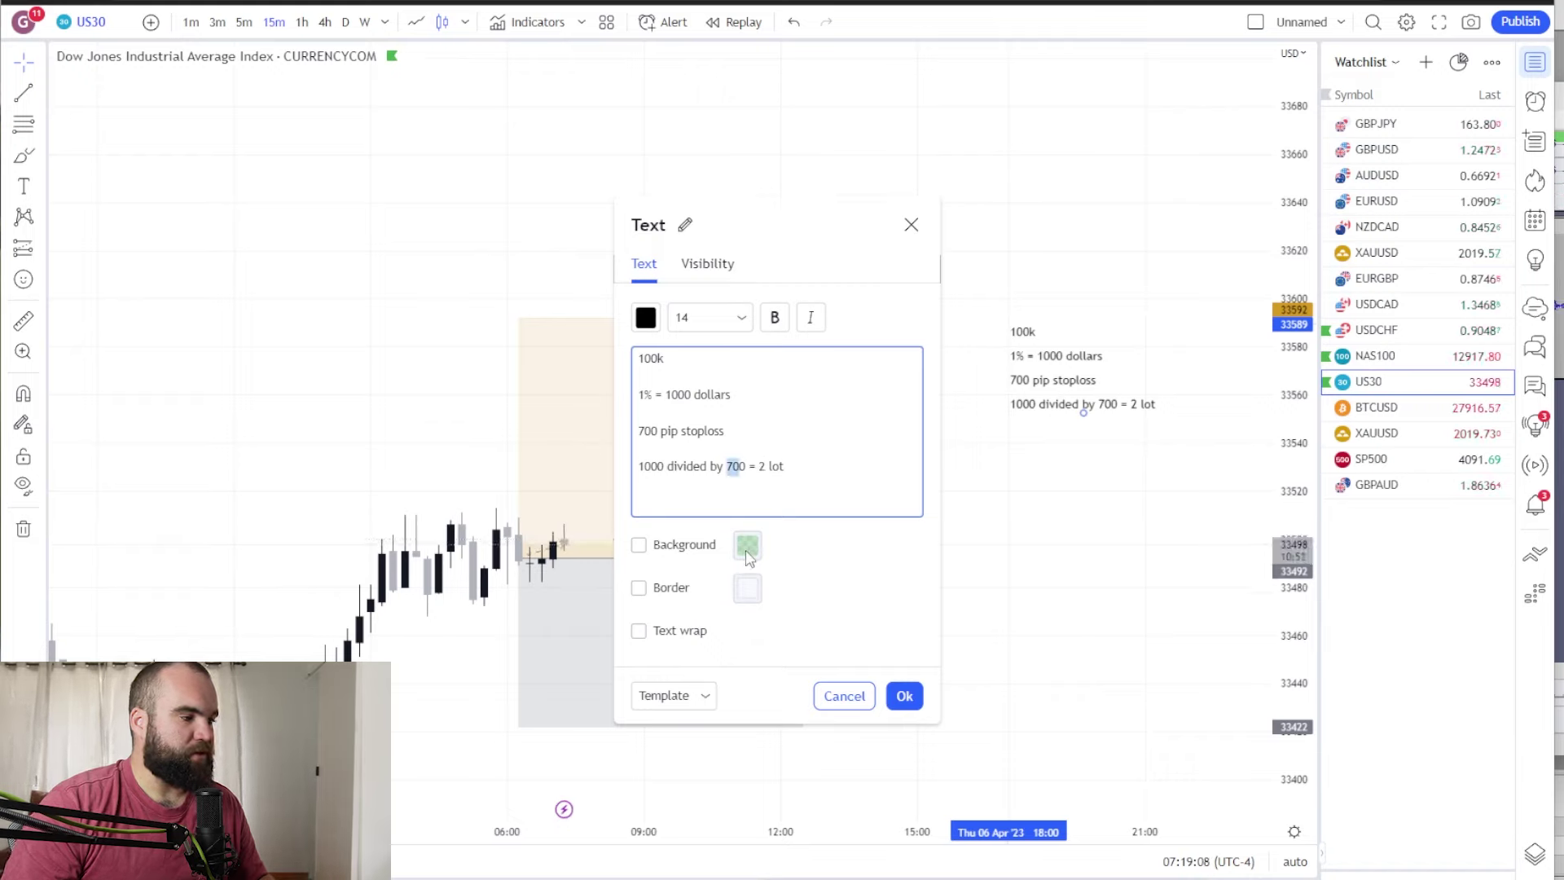
pyautogui.hotkey('shift', 'Right')
pyautogui.press('Right')
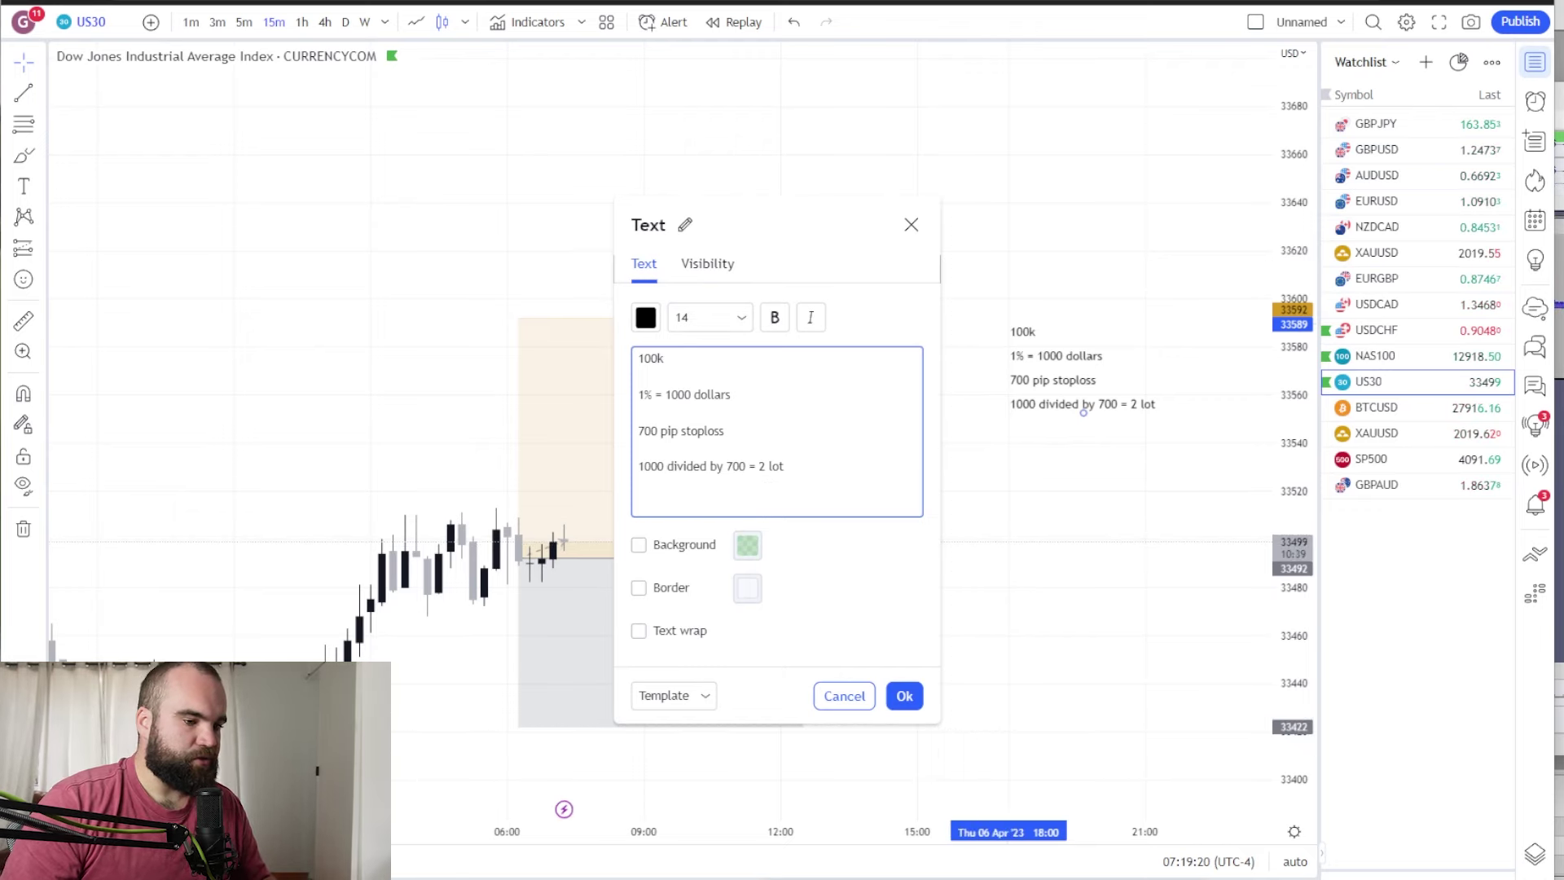
pyautogui.press('XF86Calculator')
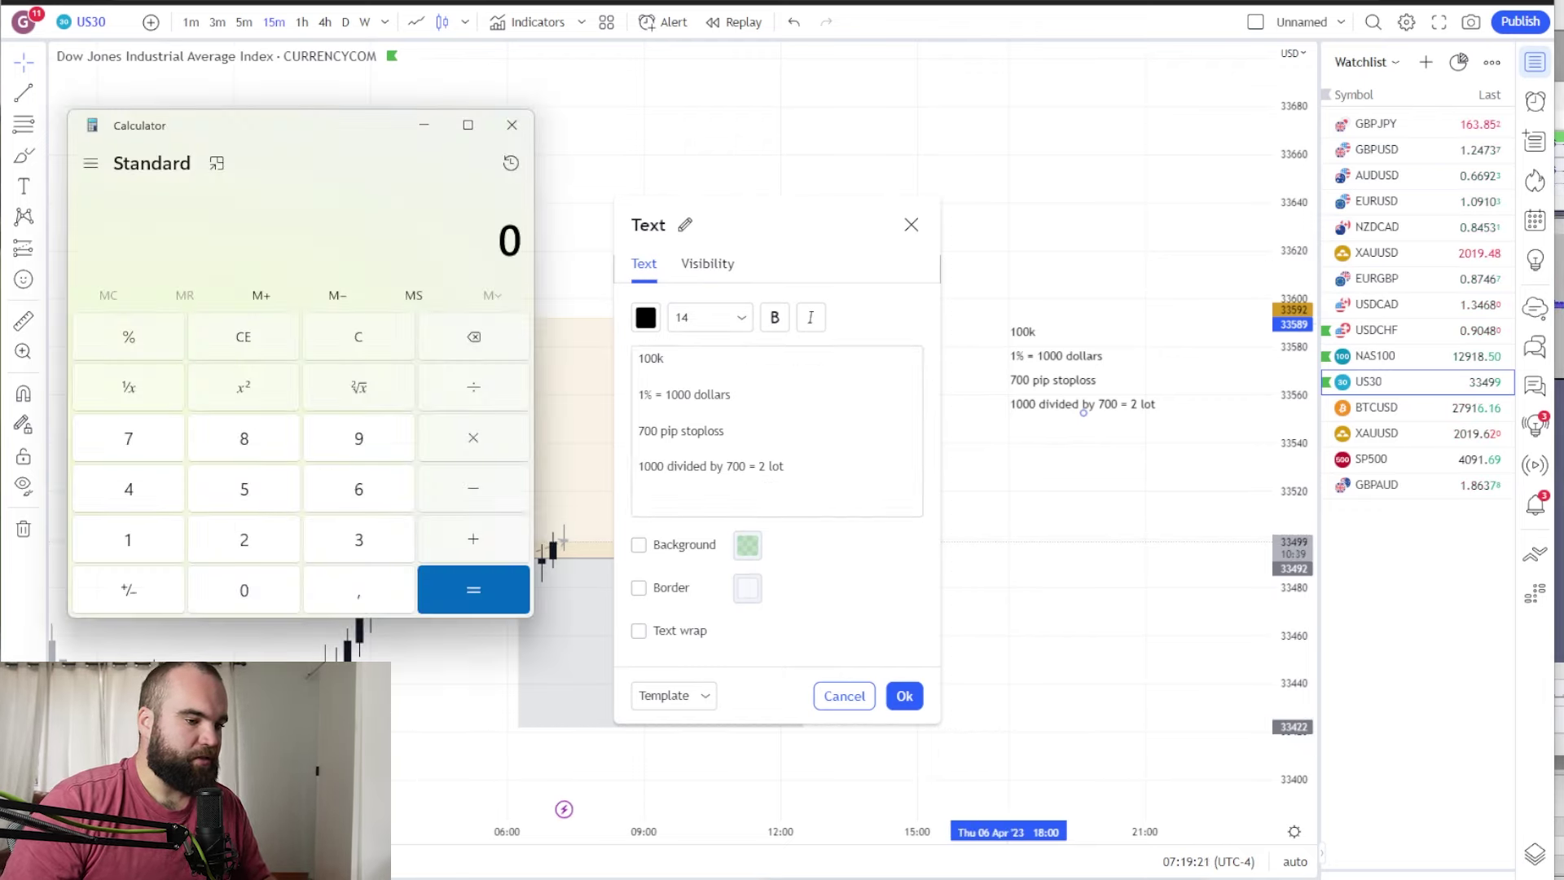
# Step: Compute 1000 ÷ 700 in Calculator, about 1.43, then close it
pyautogui.click(151, 559)
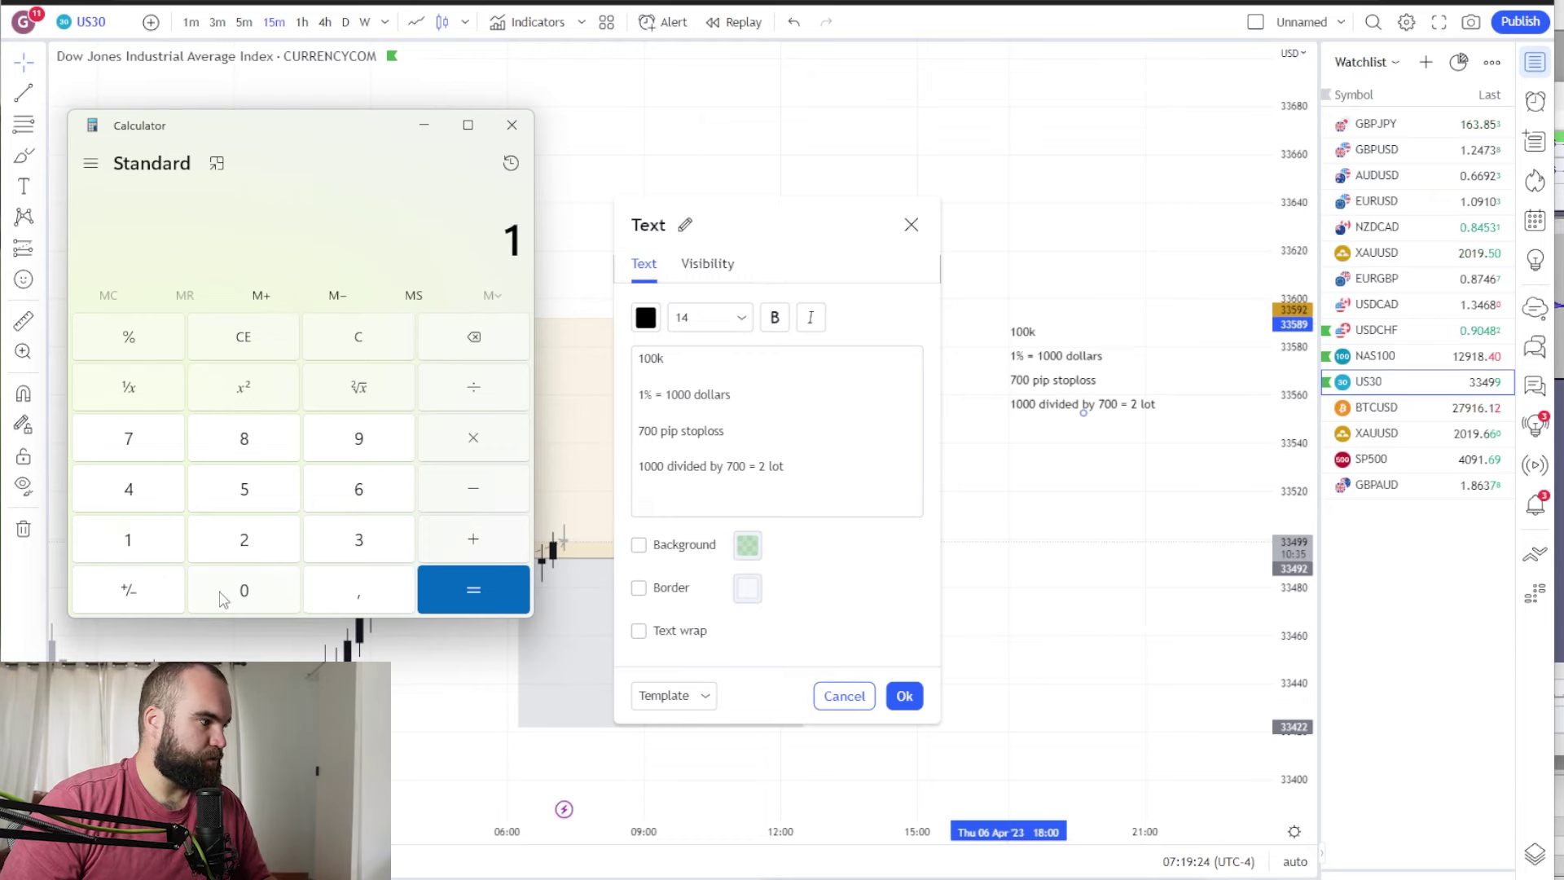
pyautogui.doubleClick(221, 595)
pyautogui.click(226, 596)
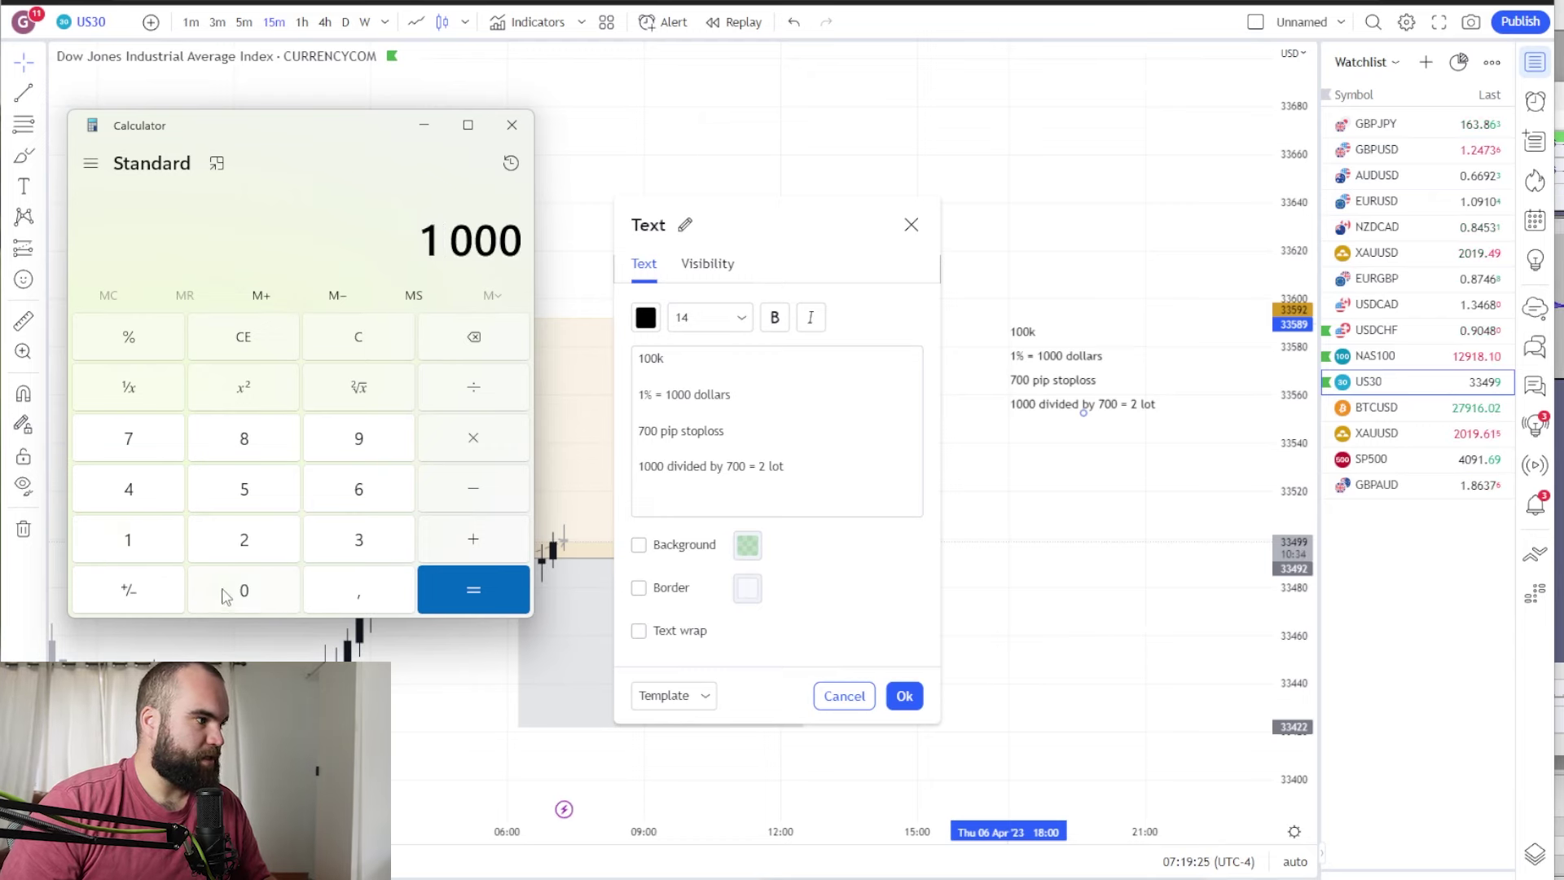
pyautogui.click(476, 387)
pyautogui.click(160, 452)
pyautogui.click(259, 585)
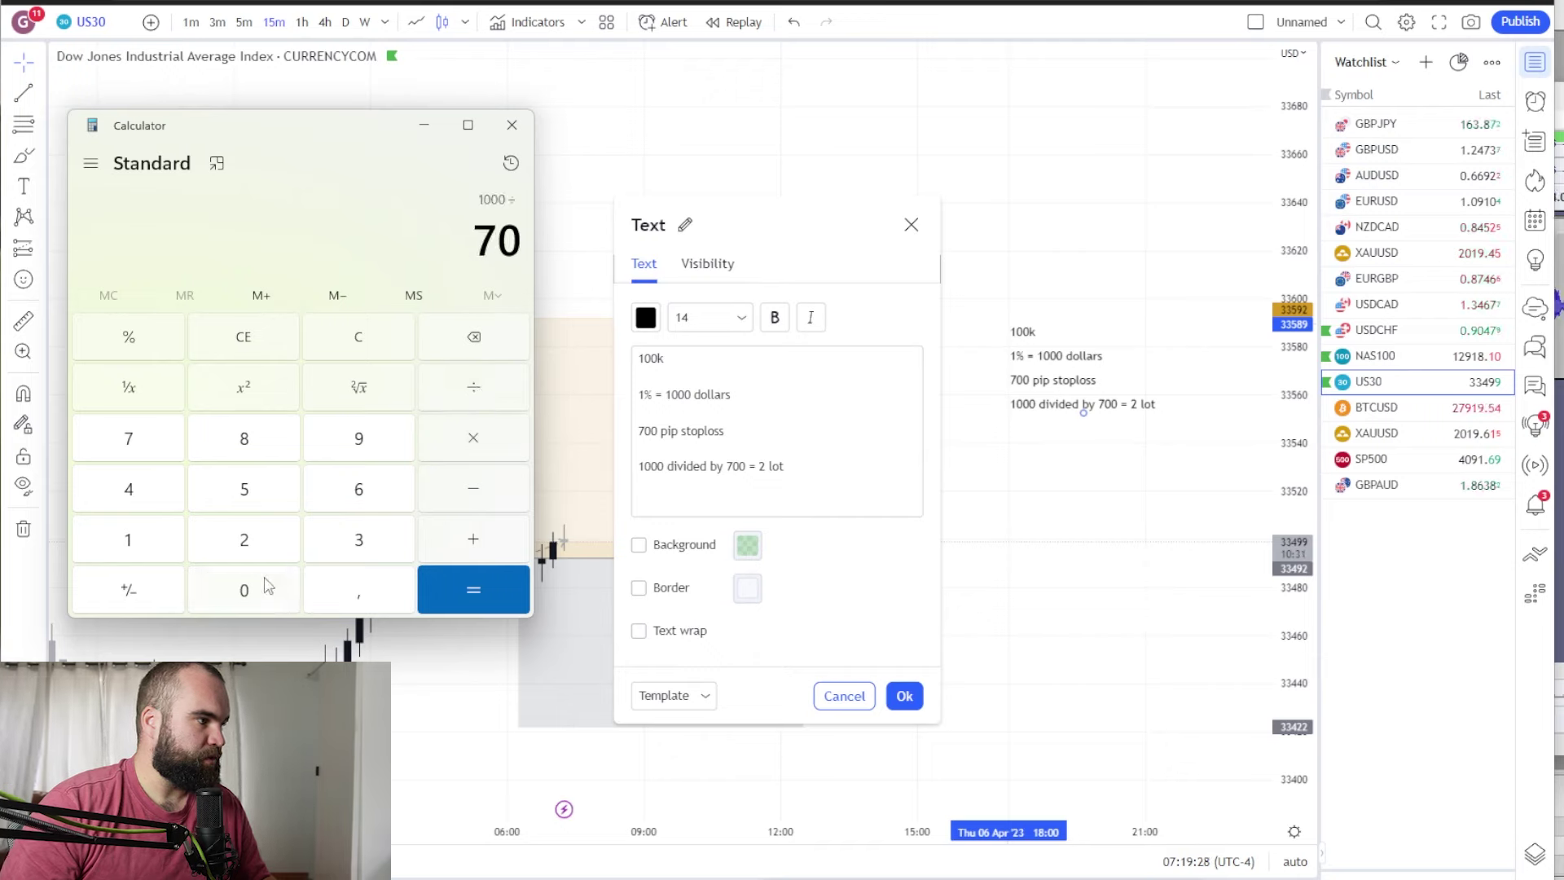
pyautogui.click(252, 589)
pyautogui.click(476, 587)
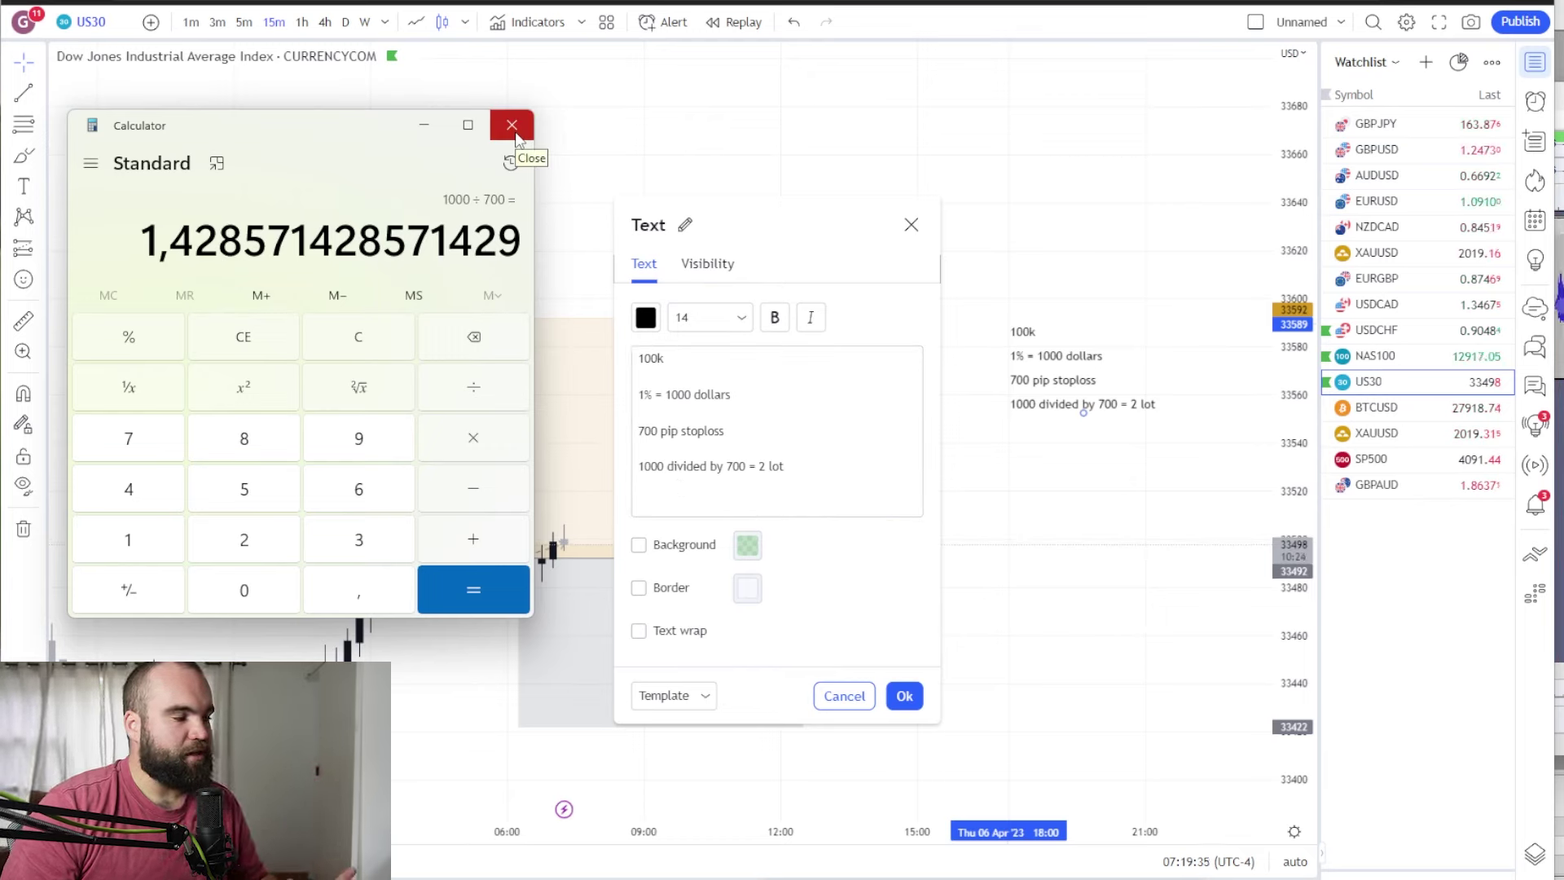
pyautogui.click(692, 350)
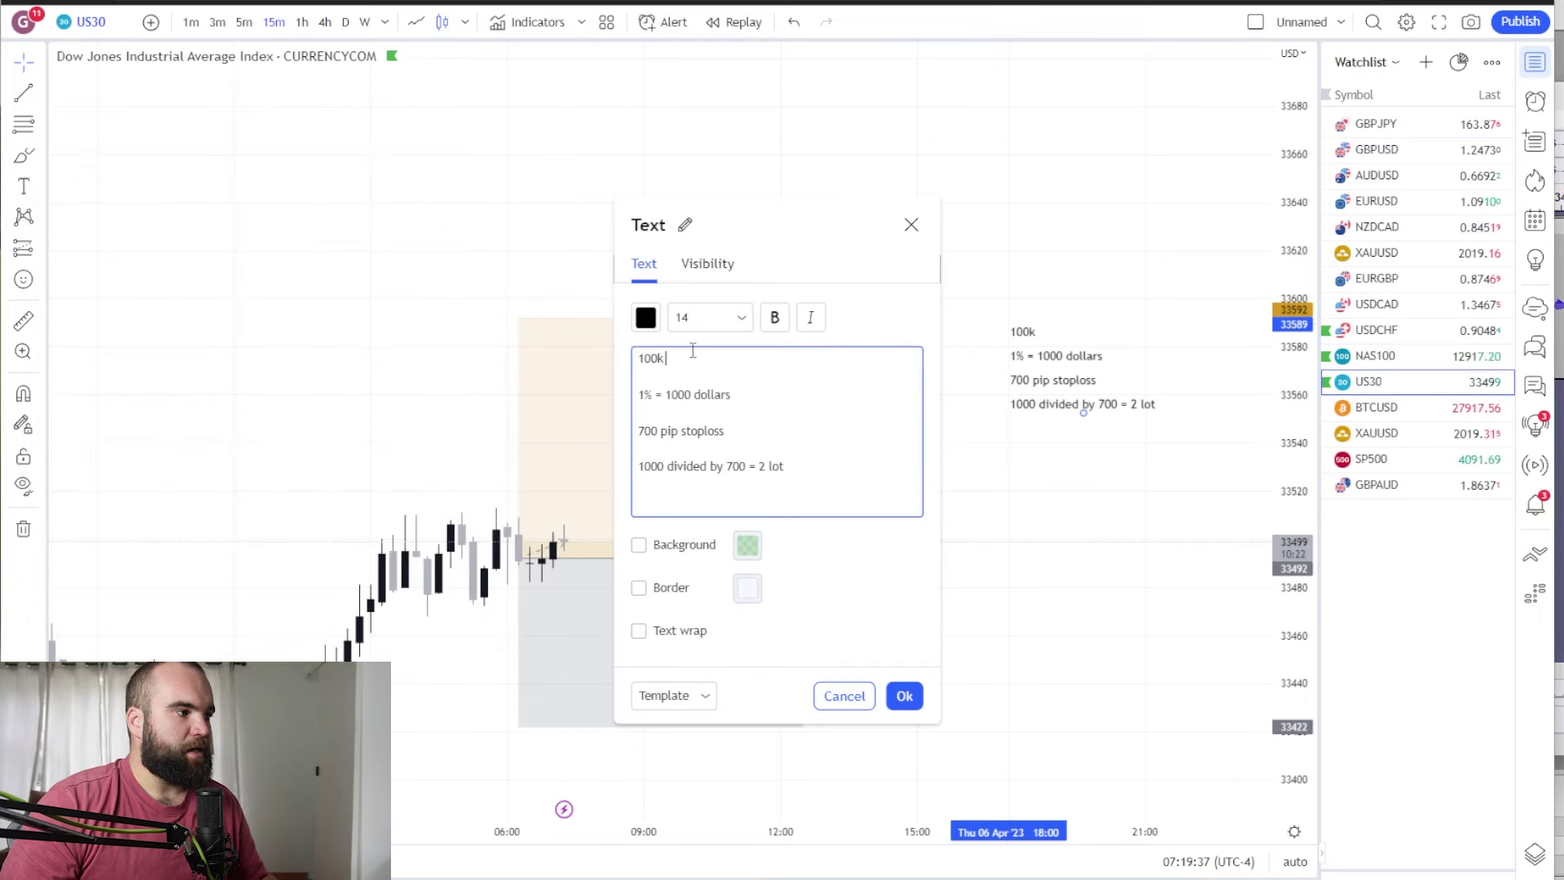
# Step: Change the account size to 200k and the risk line to 1% = 2000 dollars
pyautogui.doubleClick(645, 357)
pyautogui.click(651, 359)
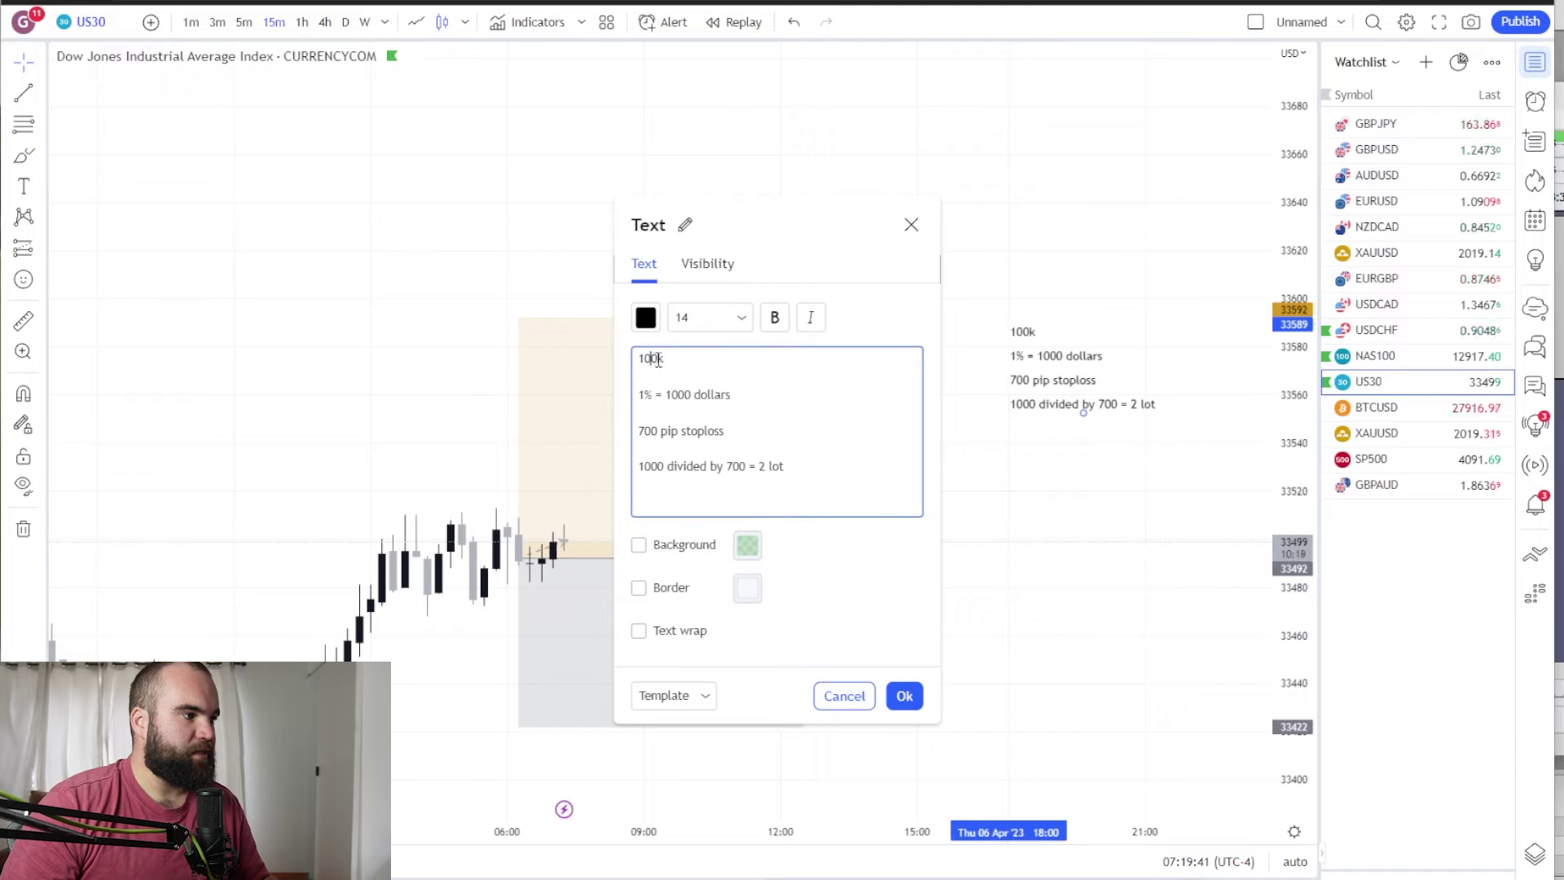
pyautogui.write('2')
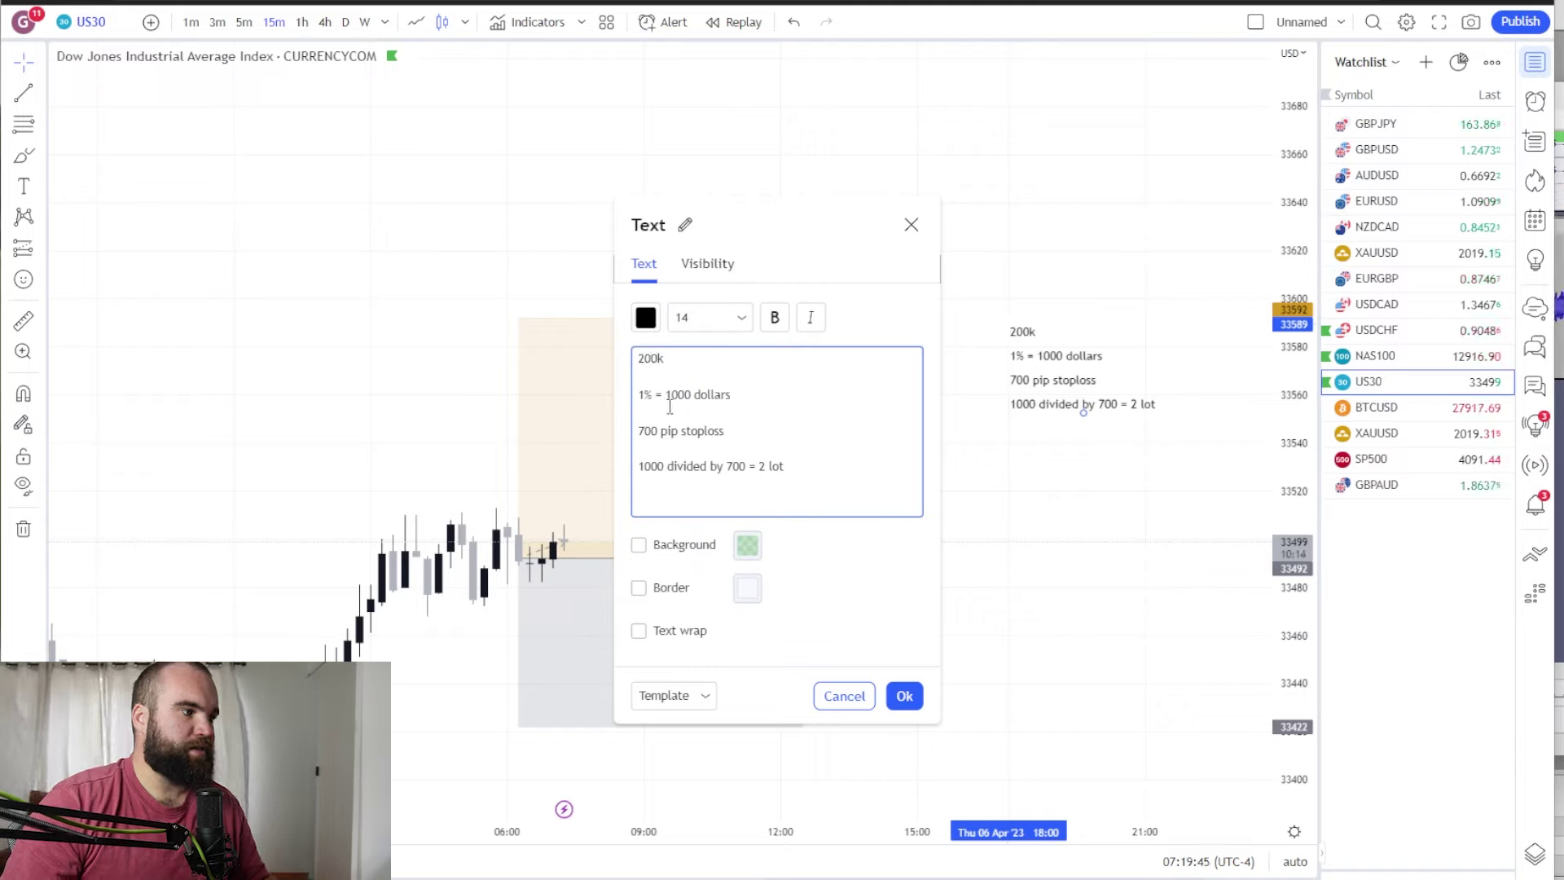
pyautogui.moveTo(664, 394); pyautogui.dragTo(690, 399)
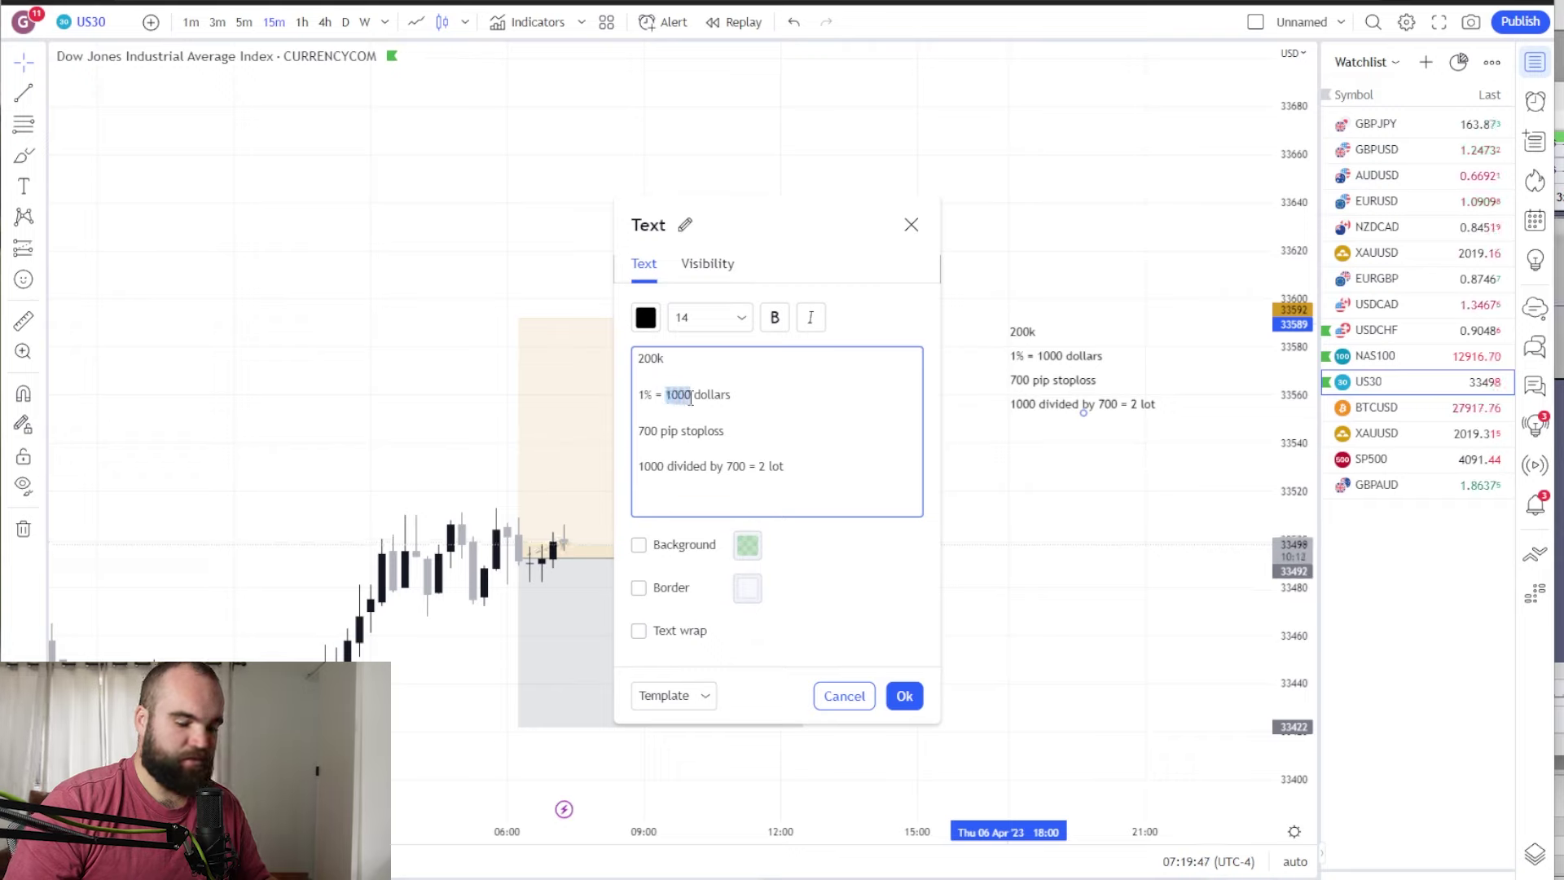
pyautogui.write('2000')
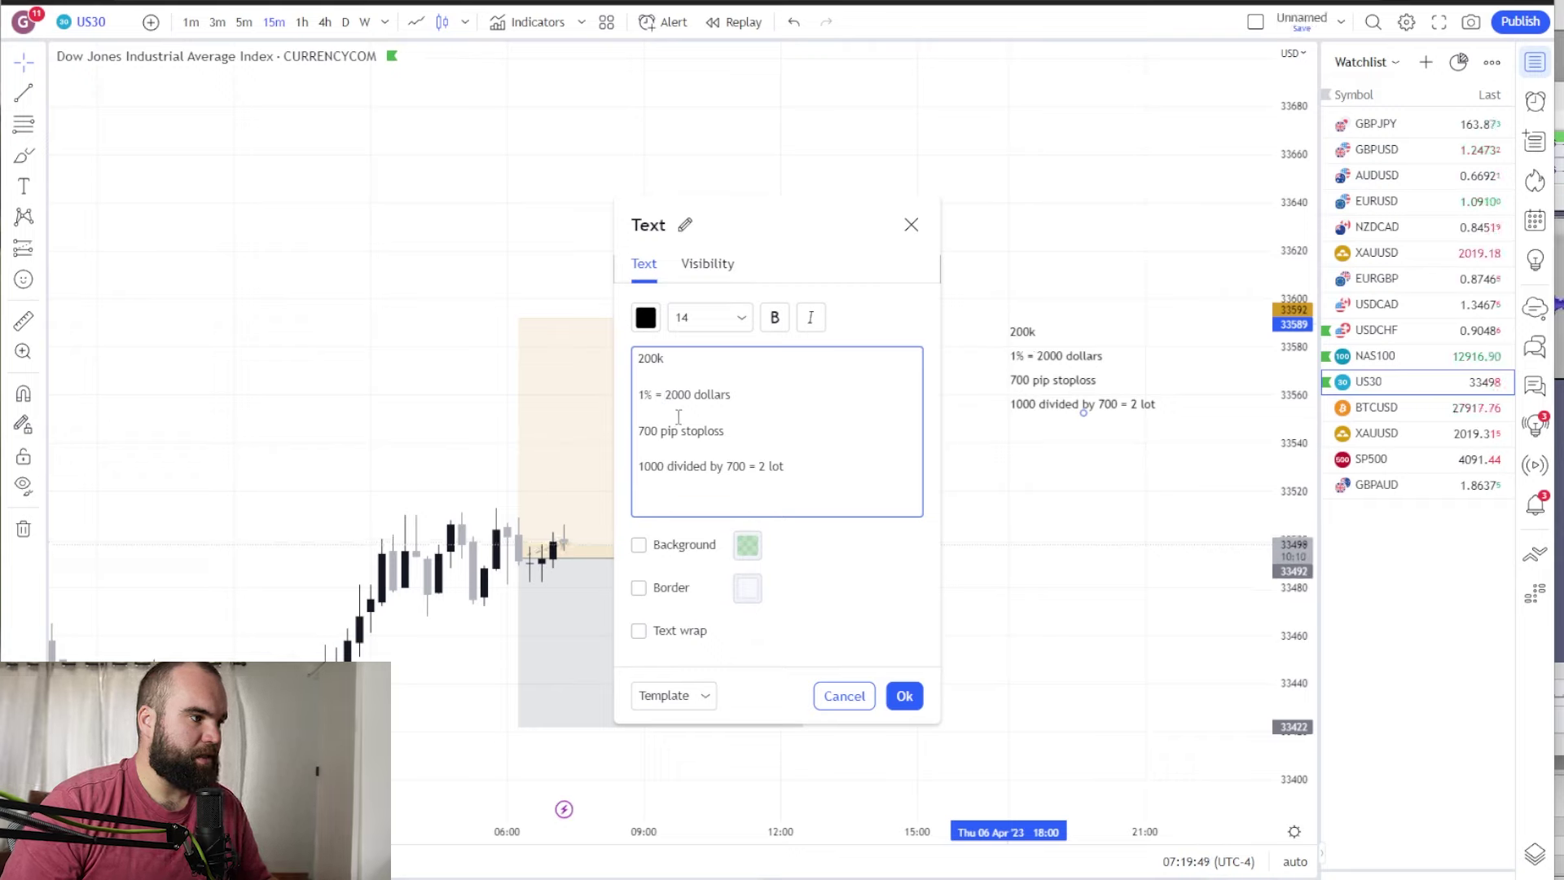
# Step: Make the note's last line read 2000 divided by 700 = 3 lot
pyautogui.doubleClick(651, 469)
pyautogui.write('200')
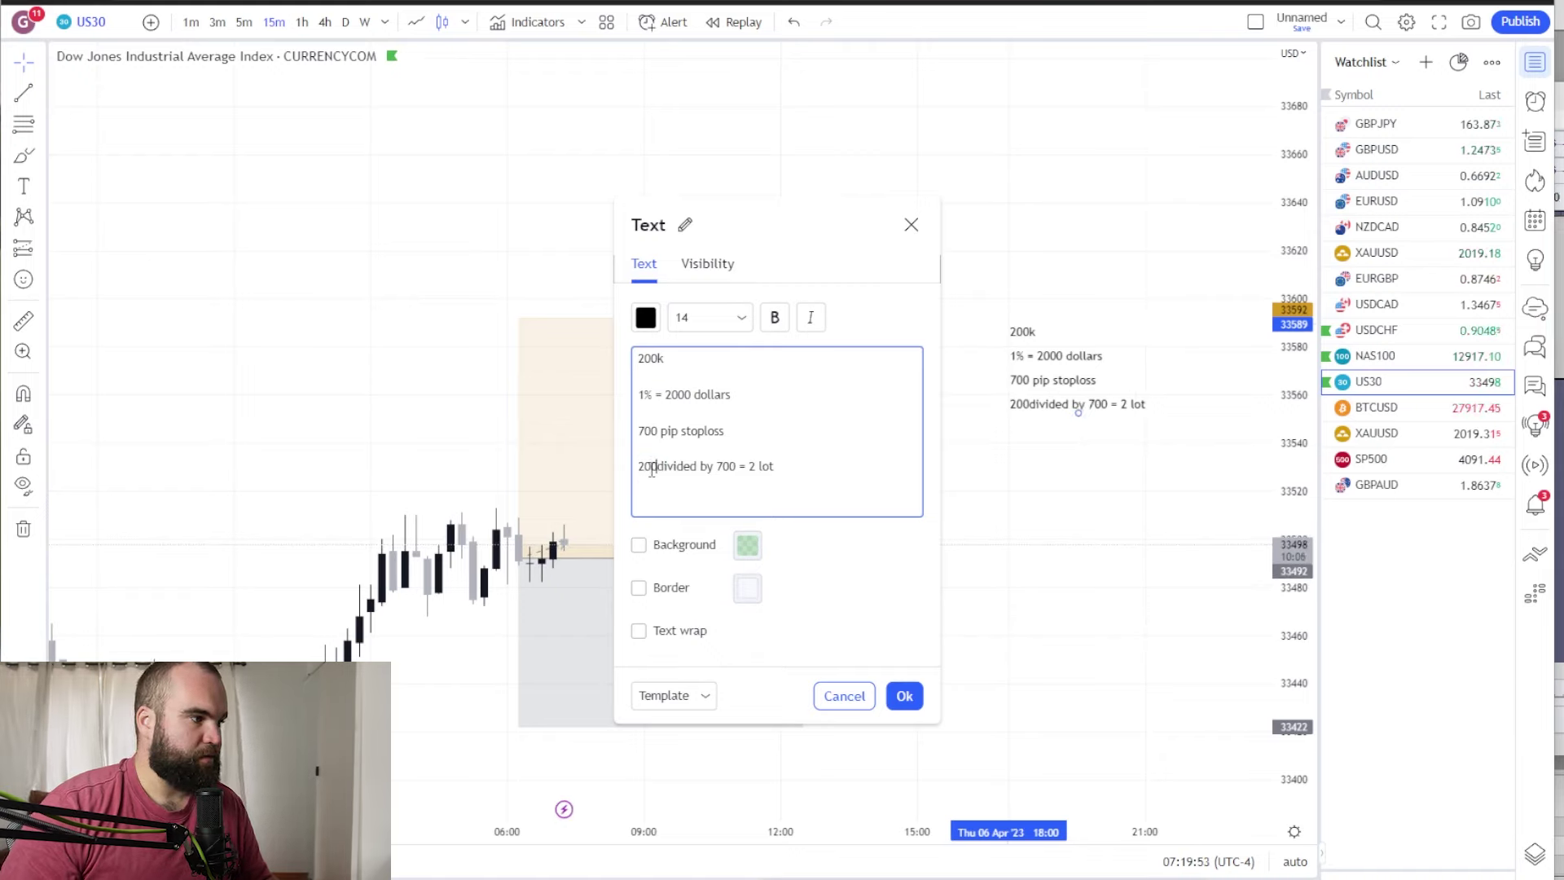
pyautogui.write('0')
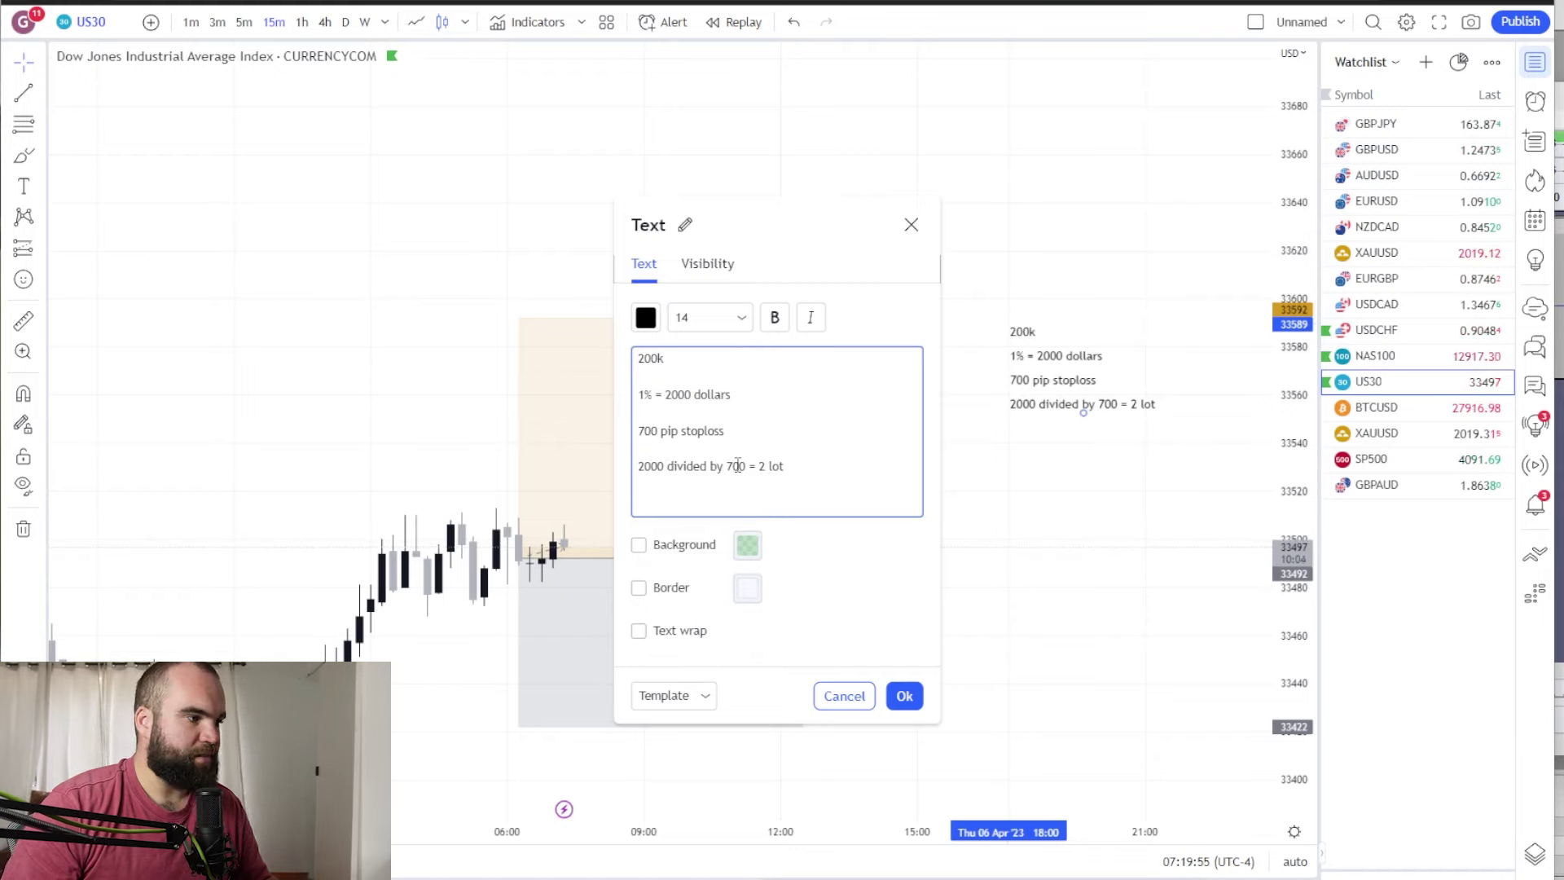
pyautogui.doubleClick(738, 465)
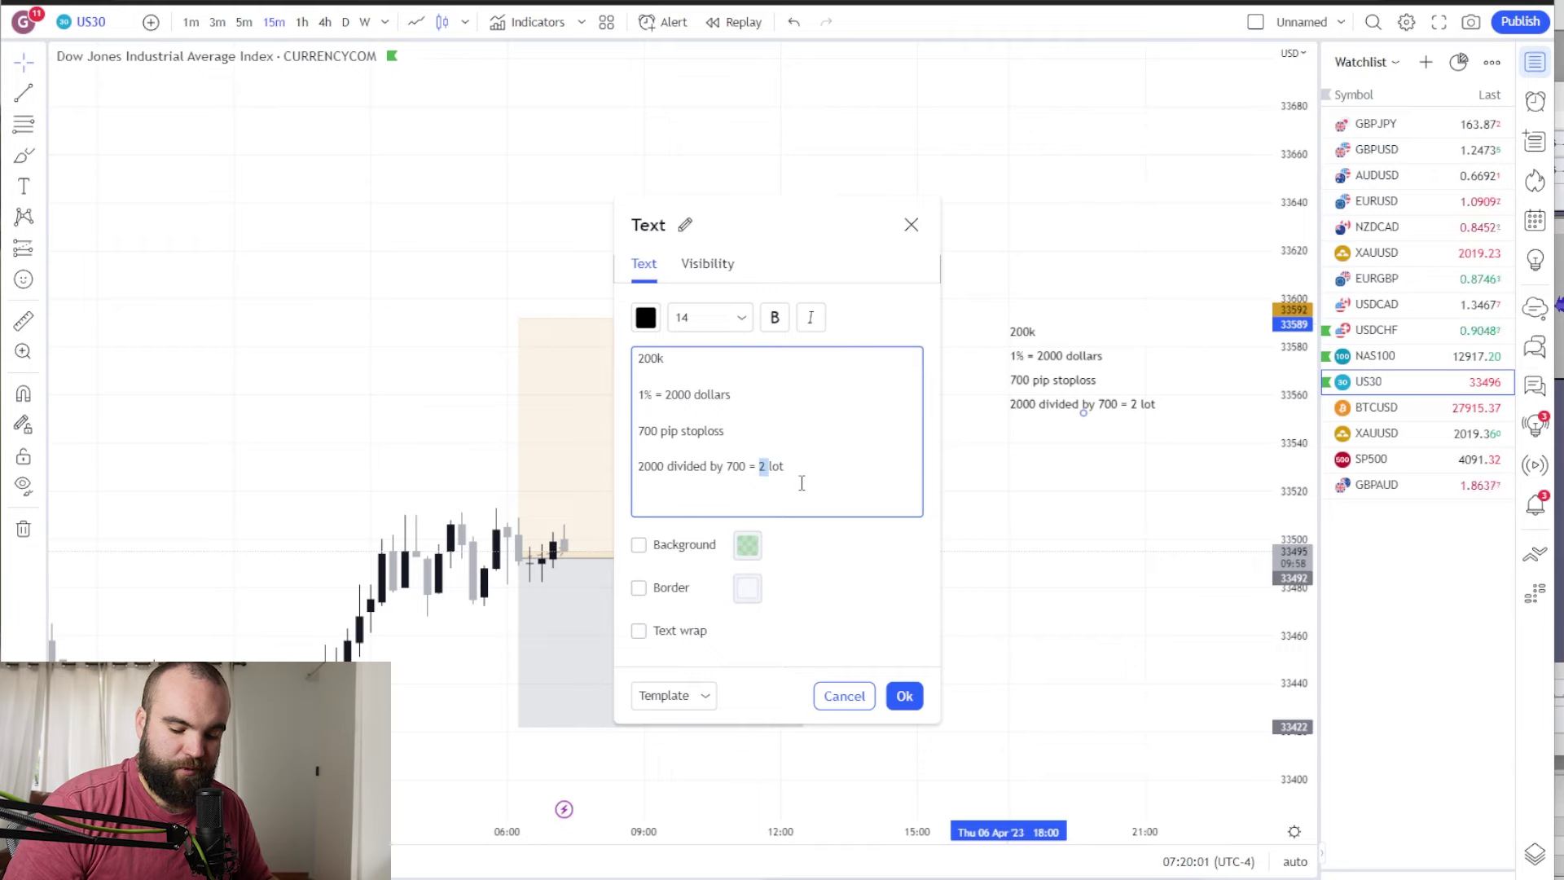
pyautogui.write('3')
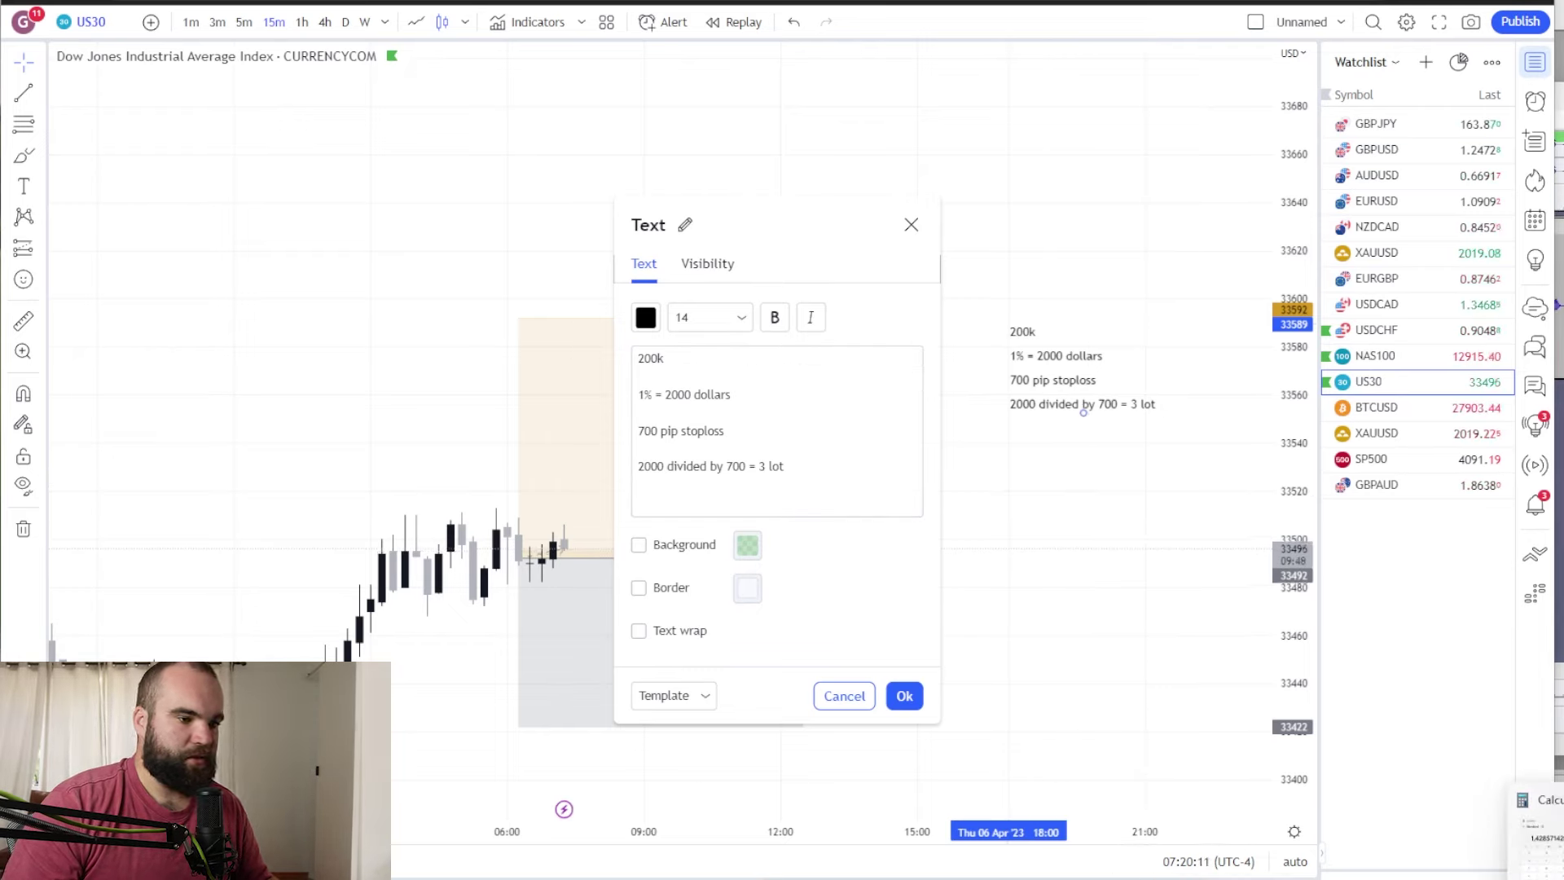
# Step: Switch to Calculator and compute 2000 ÷ 700, about 2.857 lots
pyautogui.hotkey('alt', 'Tab')
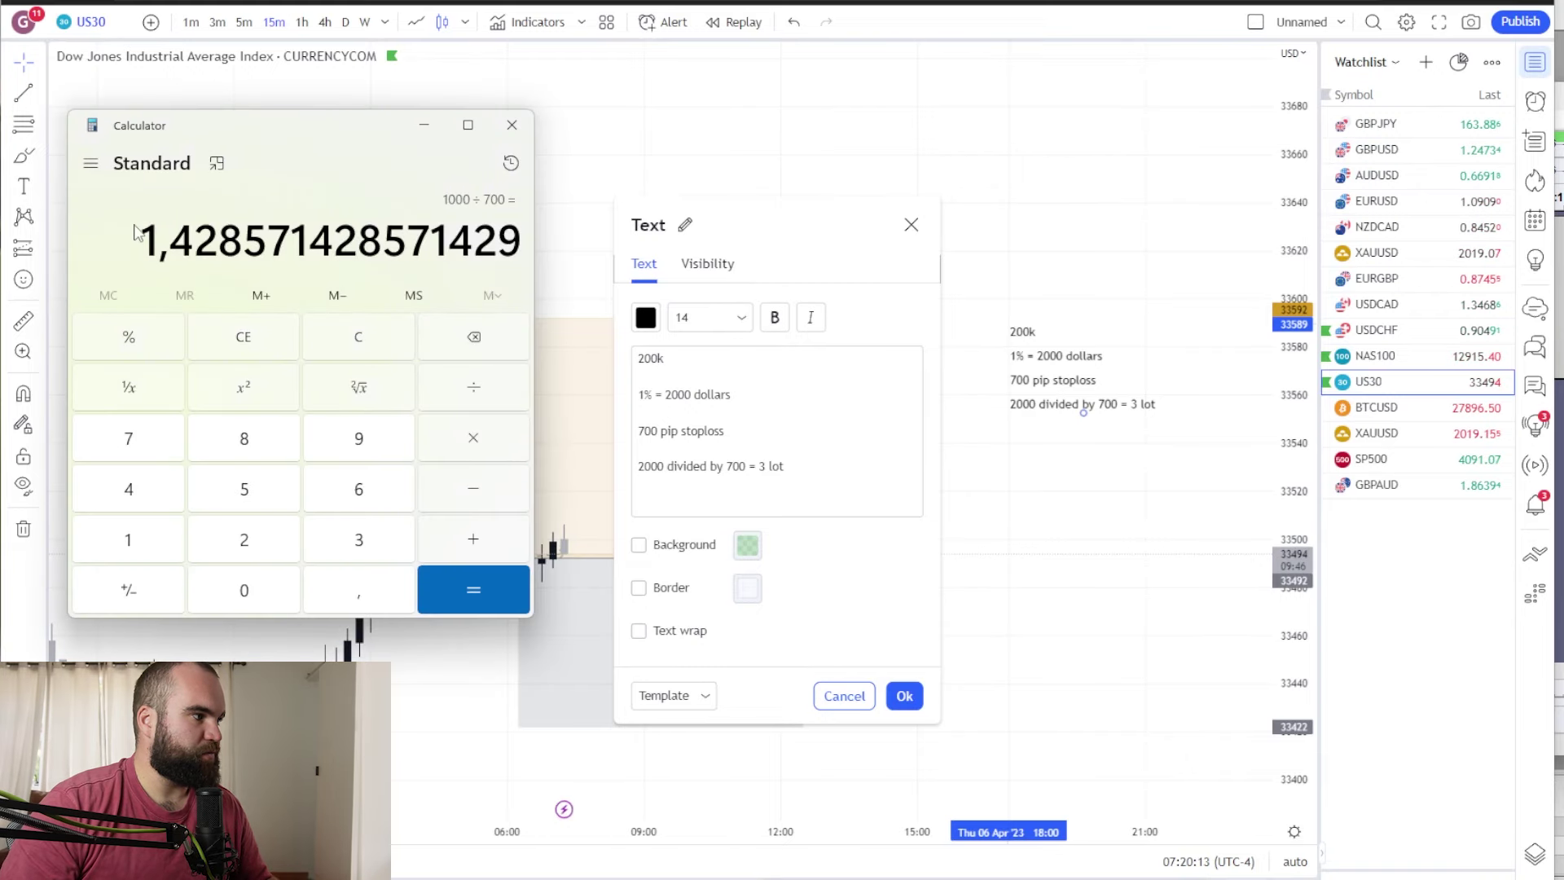
pyautogui.moveTo(145, 232); pyautogui.dragTo(540, 237)
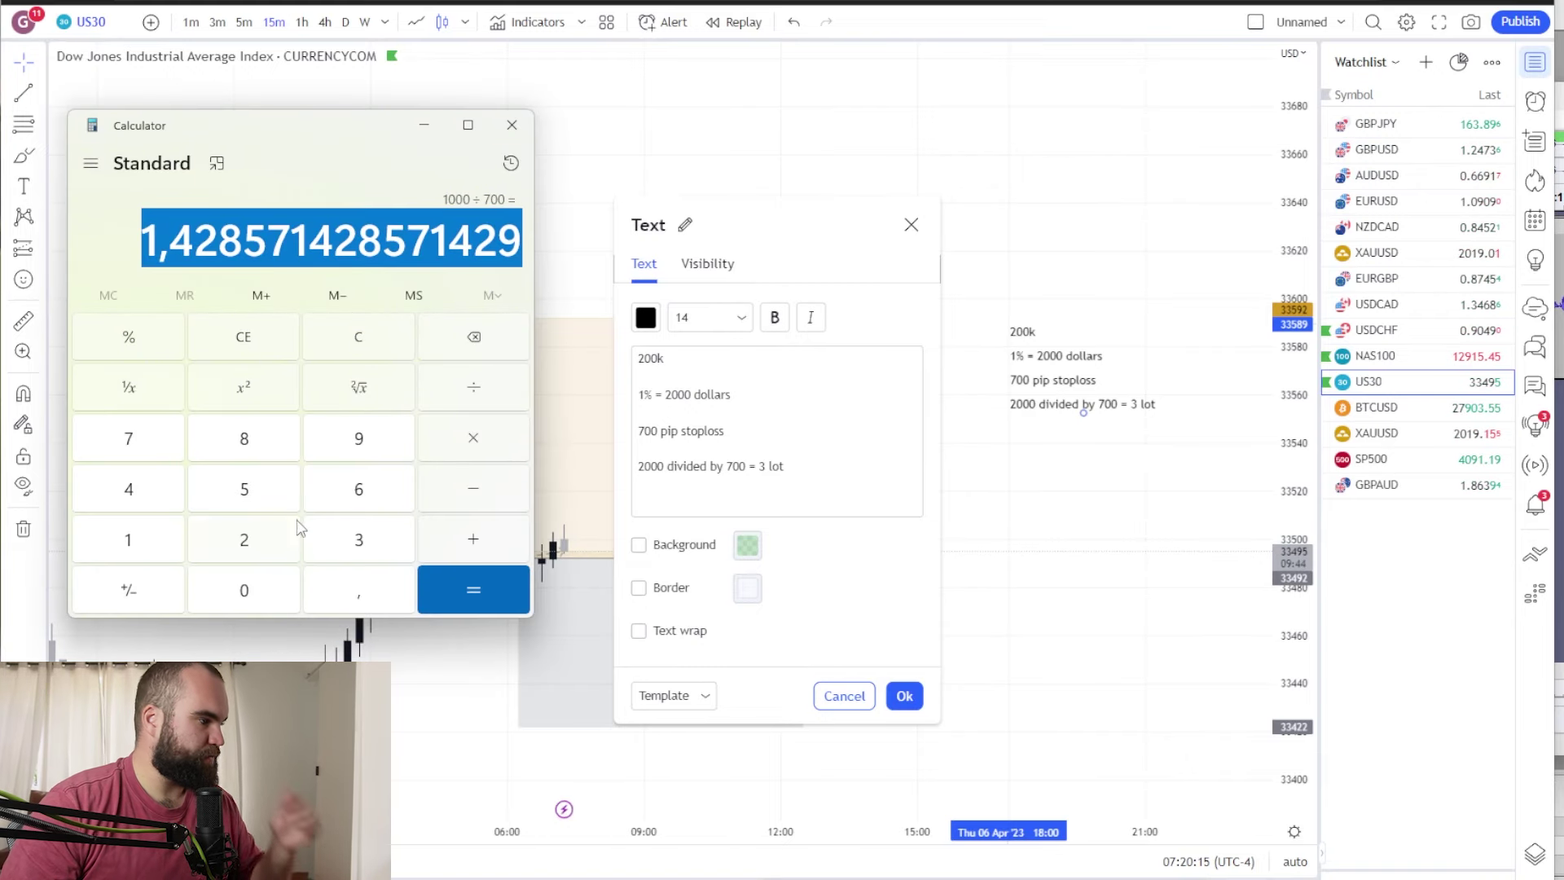
pyautogui.click(260, 558)
pyautogui.click(262, 582)
pyautogui.click(262, 583)
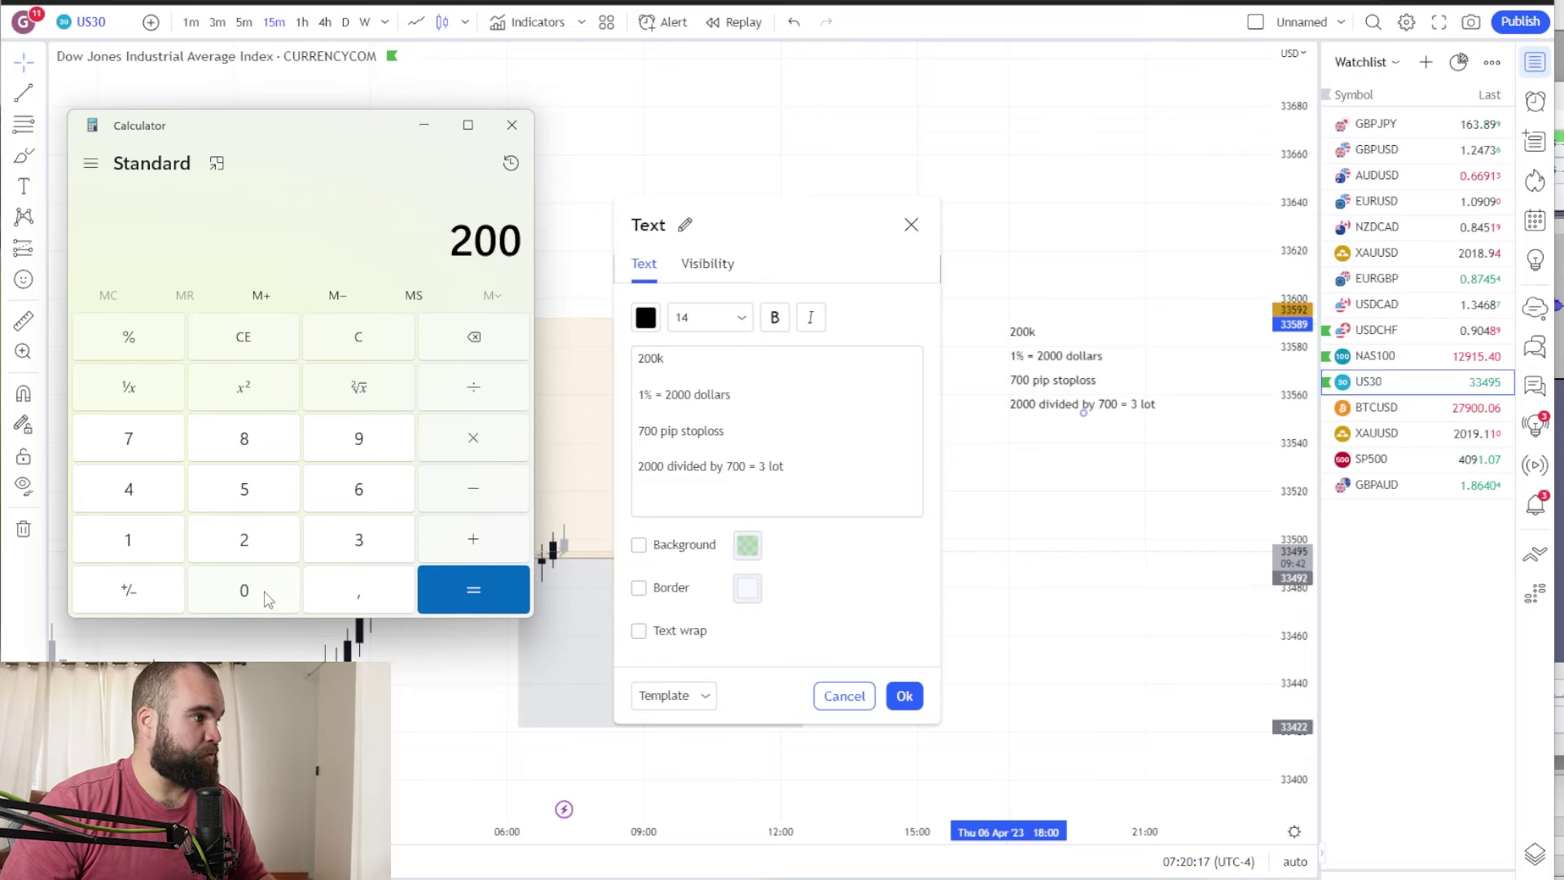
pyautogui.click(261, 587)
pyautogui.click(487, 394)
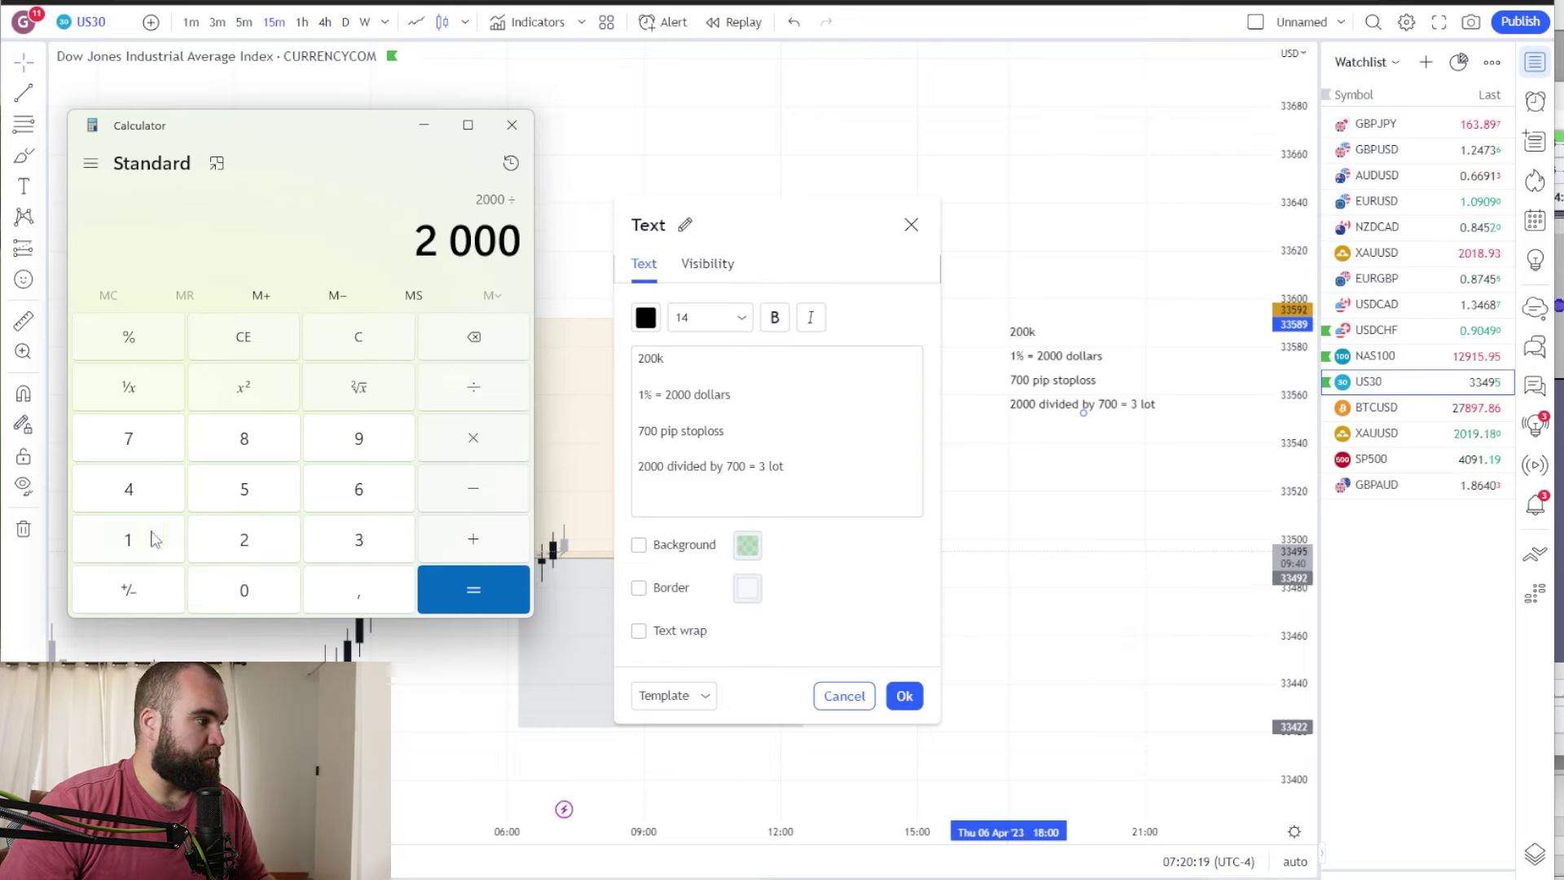
pyautogui.click(128, 438)
pyautogui.click(244, 590)
pyautogui.click(243, 590)
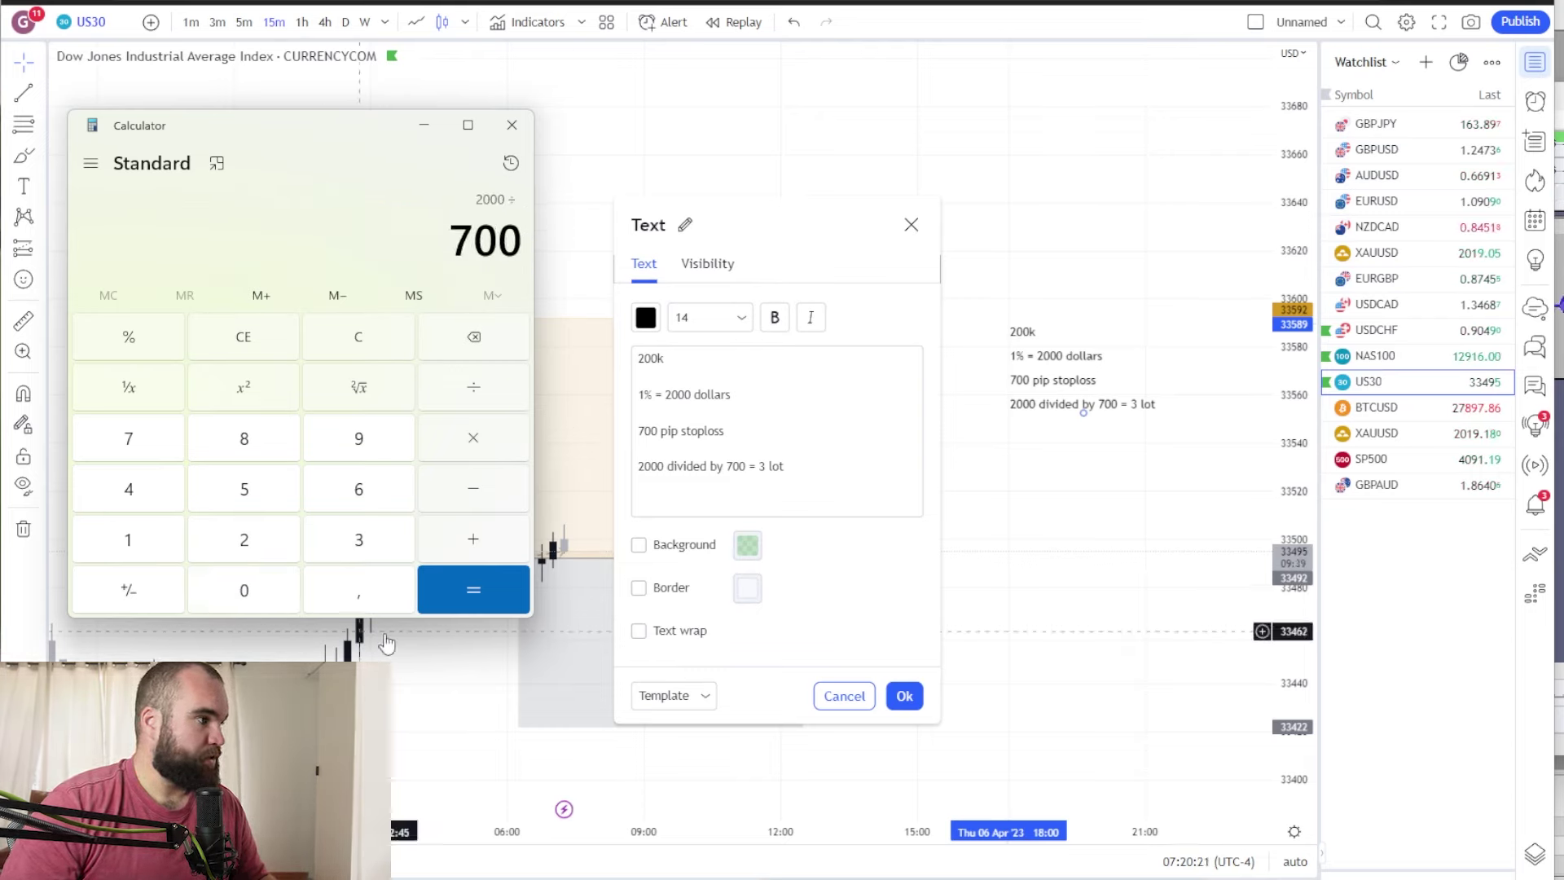
pyautogui.click(490, 593)
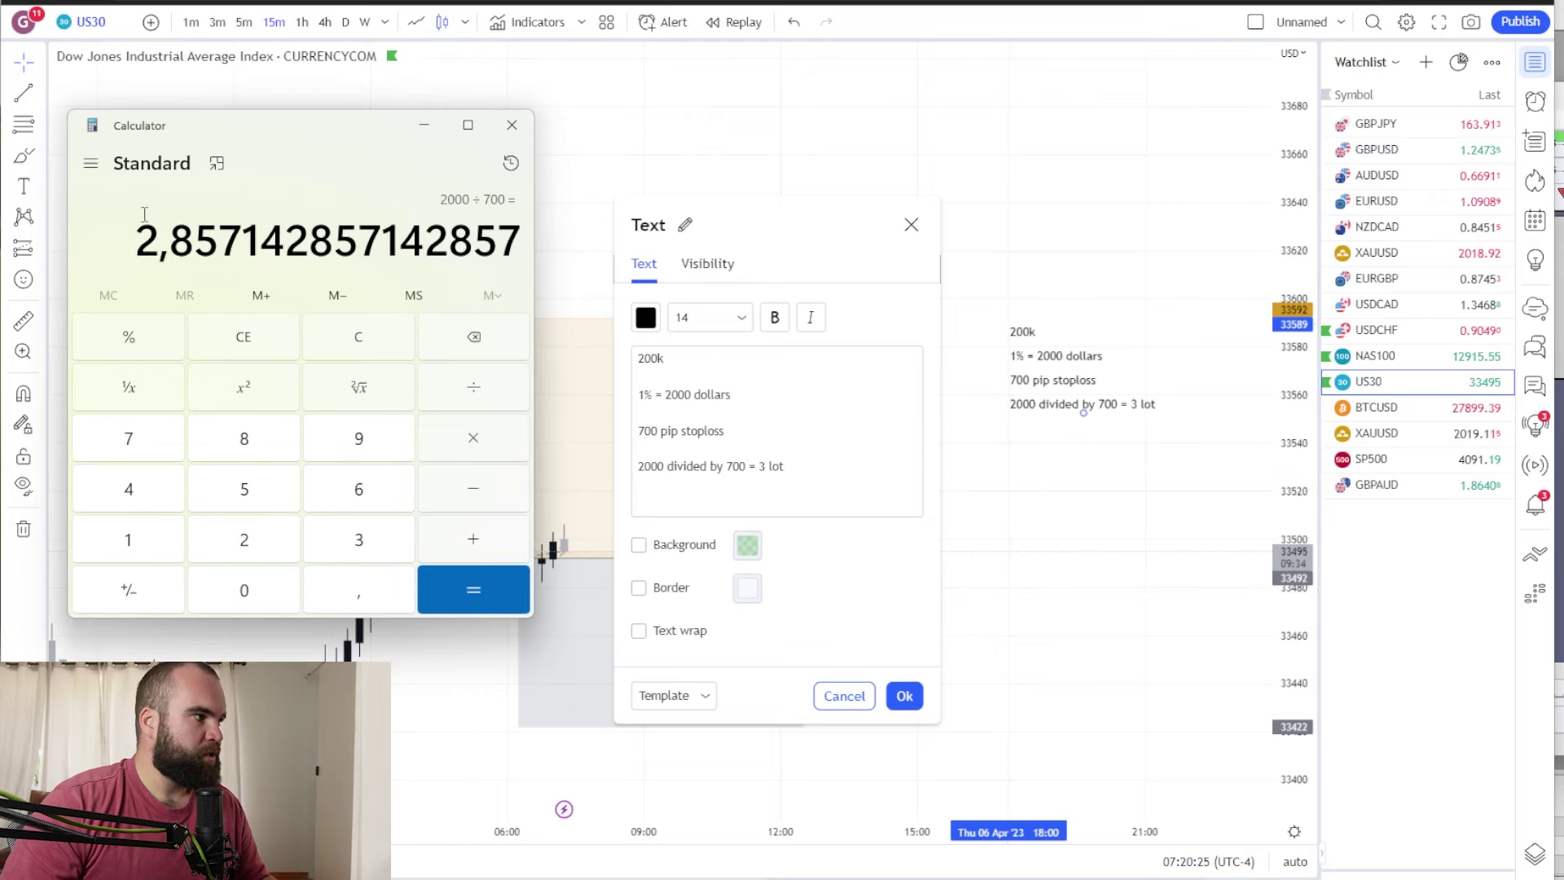
pyautogui.moveTo(173, 244); pyautogui.dragTo(219, 243)
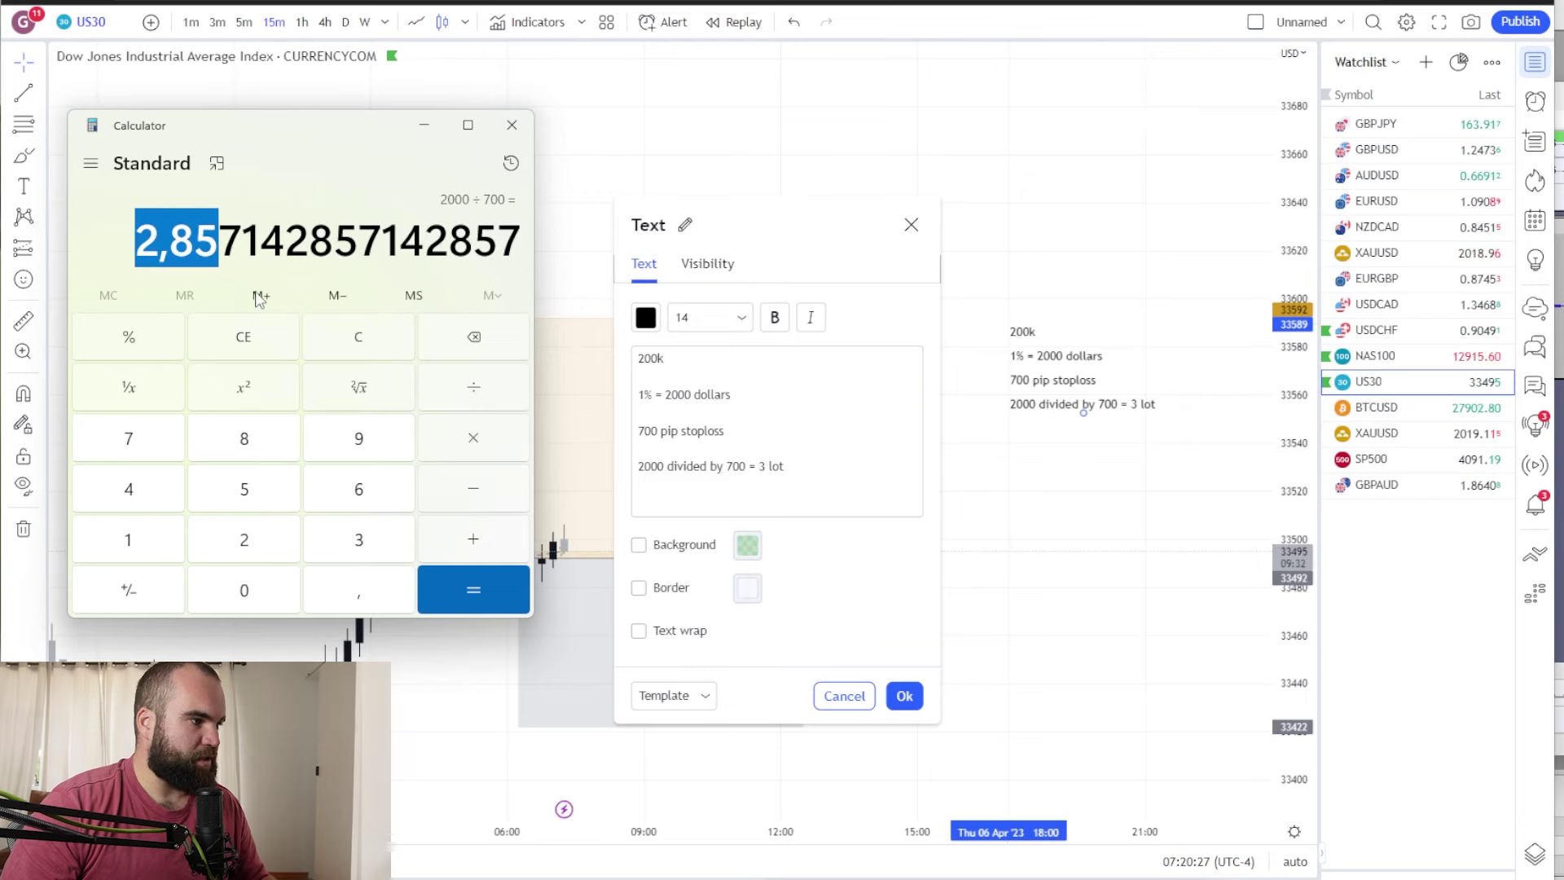
# Step: Apply the note, reopen it and add '1 contract size' as its new first line
pyautogui.click(1023, 209)
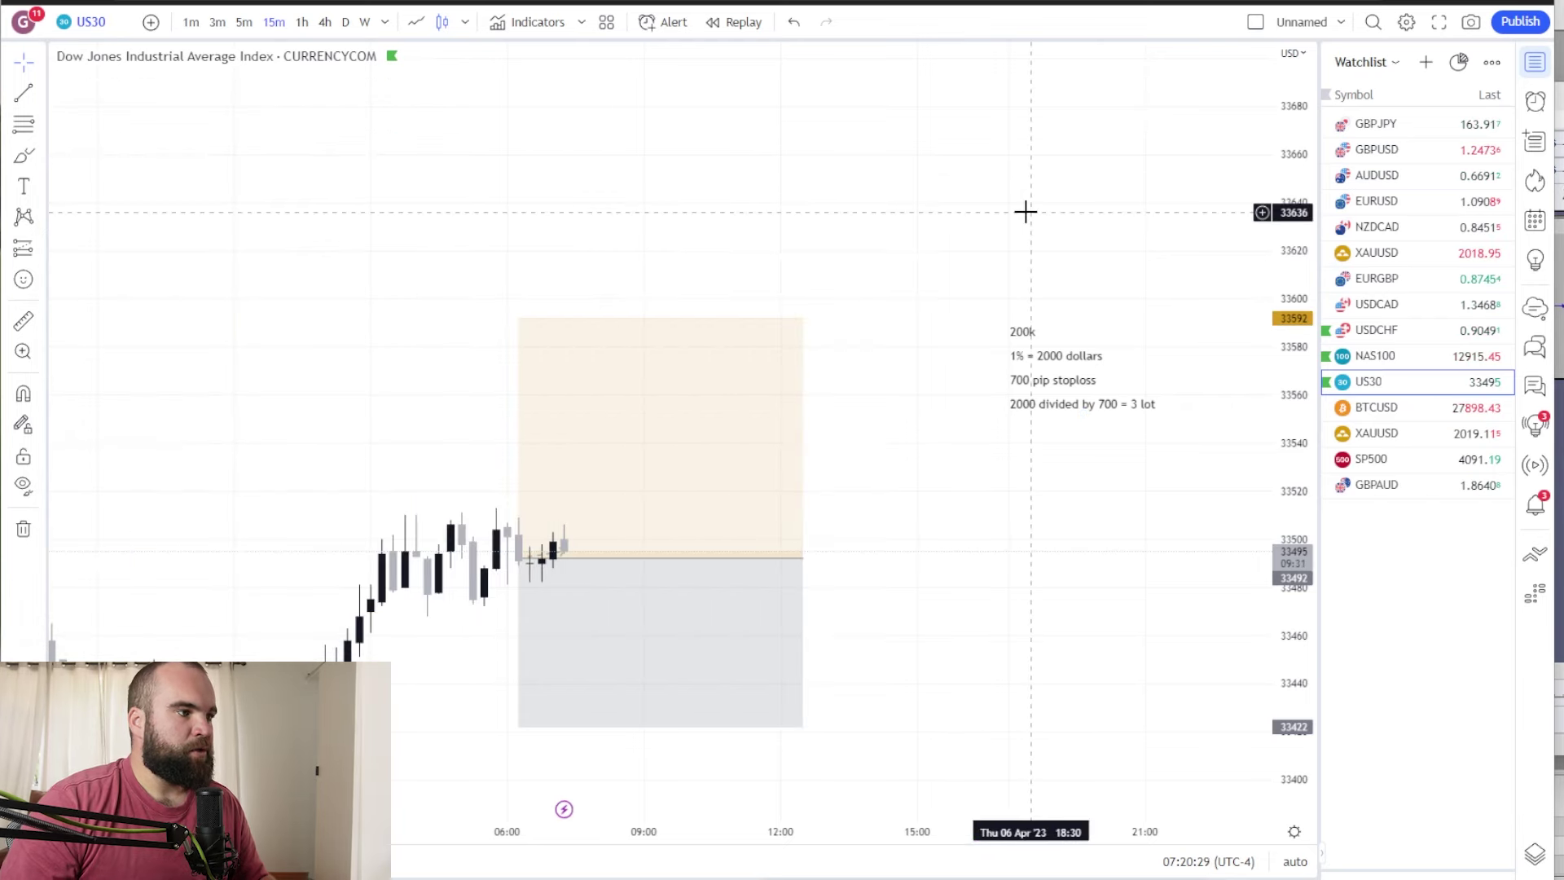
pyautogui.doubleClick(1023, 336)
pyautogui.click(639, 359)
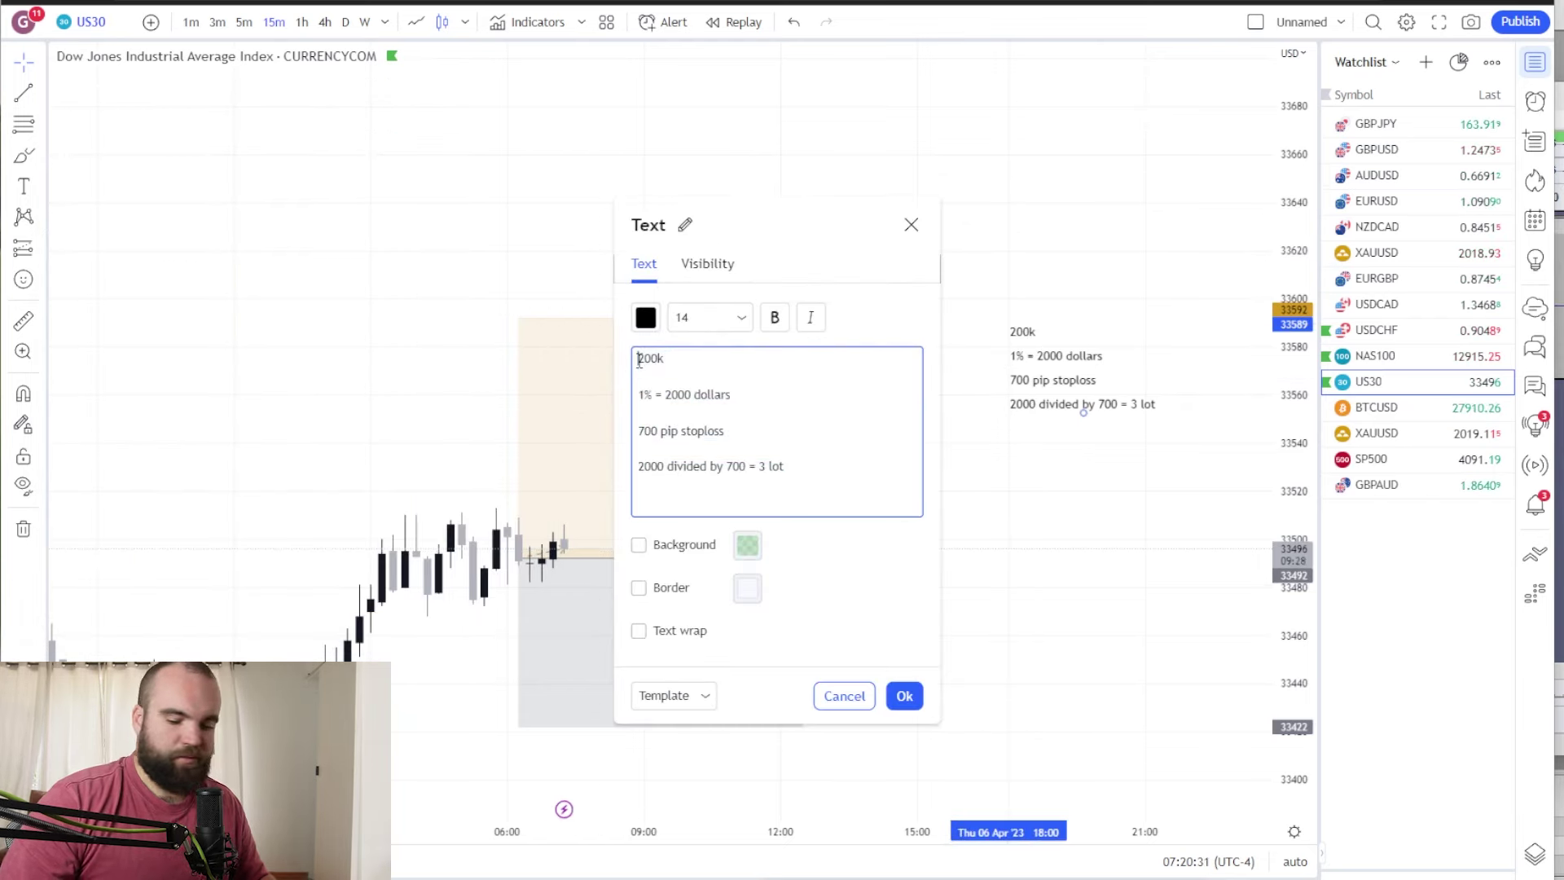
pyautogui.press('Return')
pyautogui.press('Return')
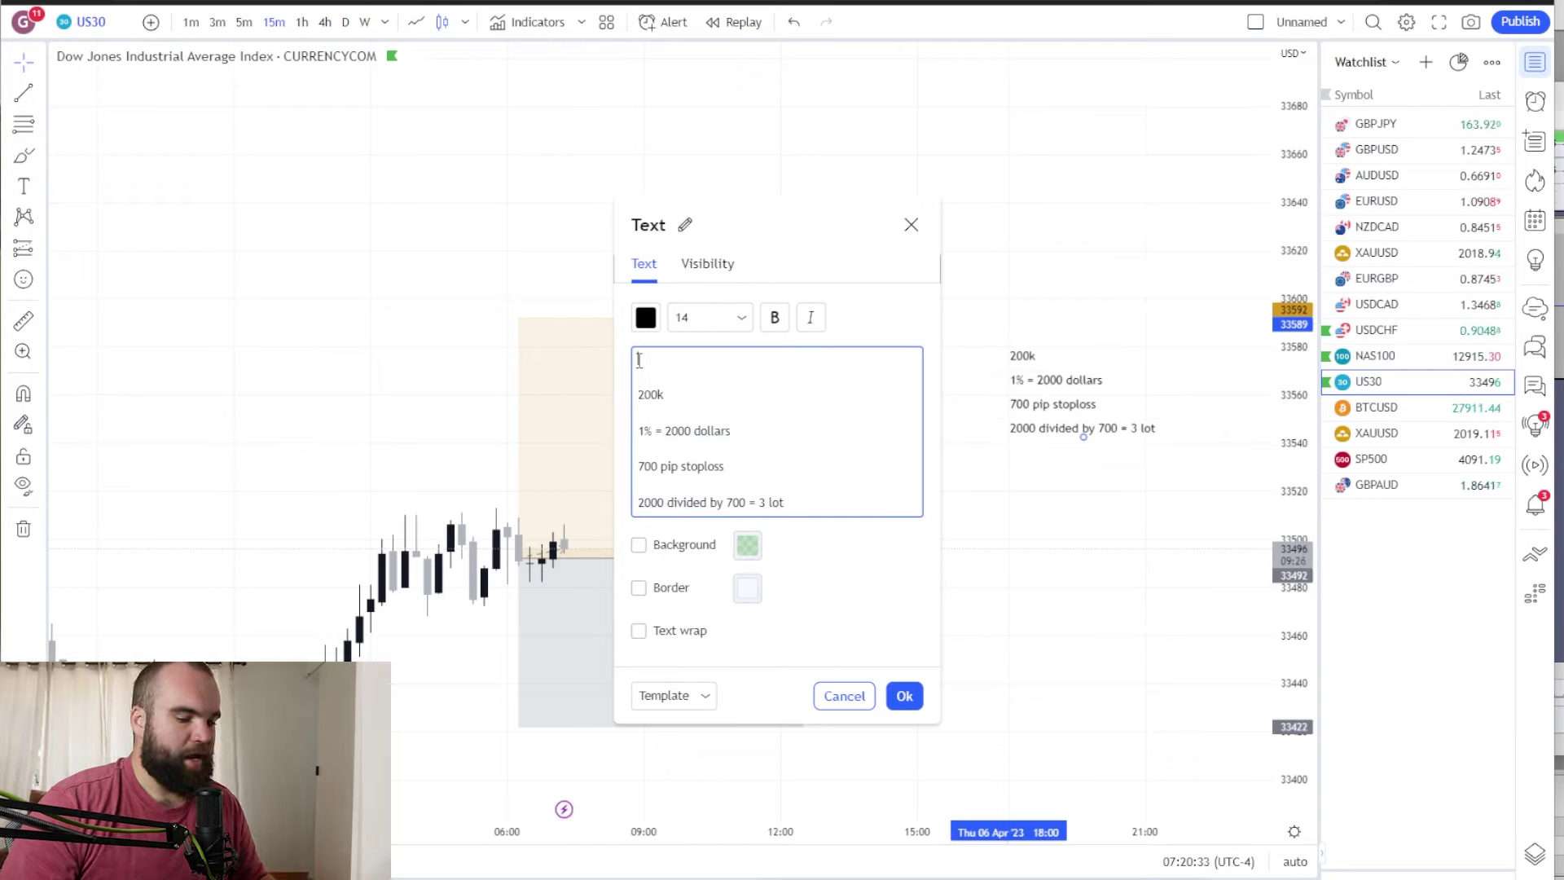
pyautogui.write('1')
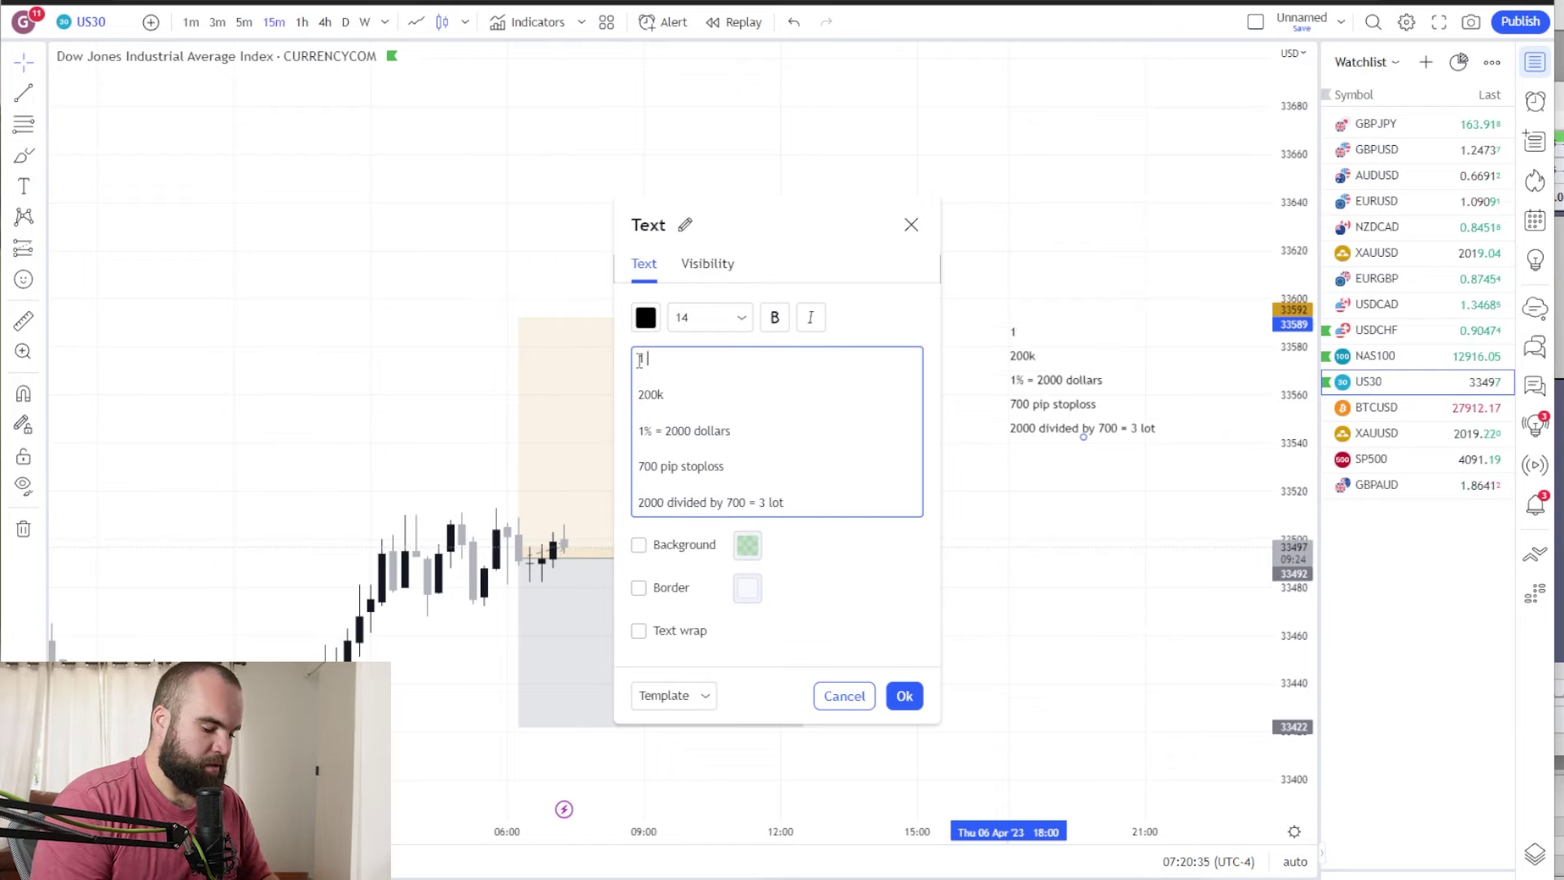
pyautogui.write(' contract si')
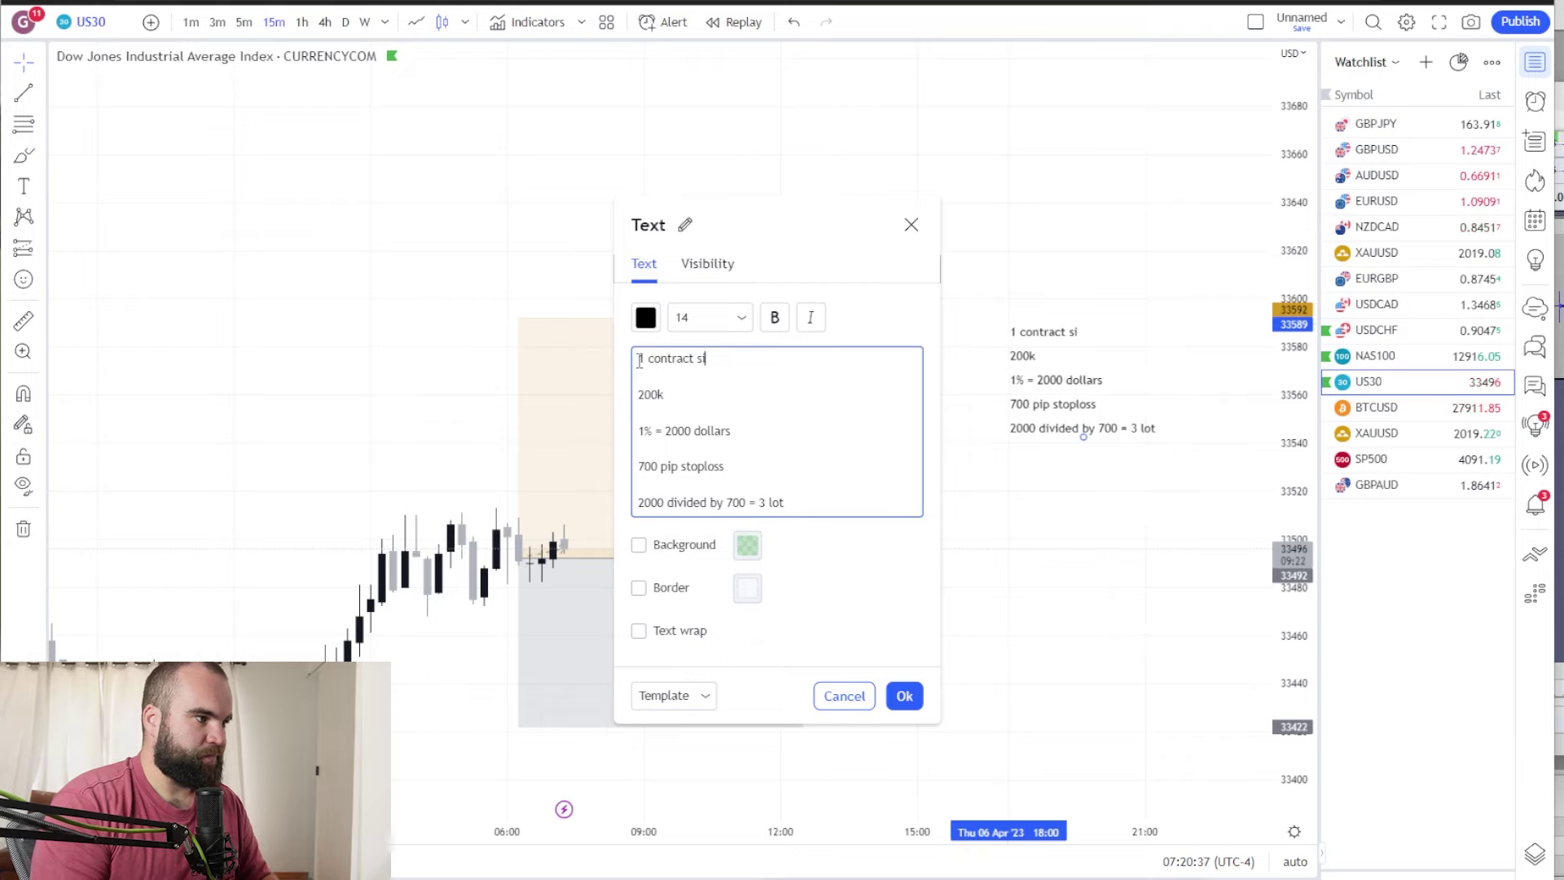
pyautogui.write('ze')
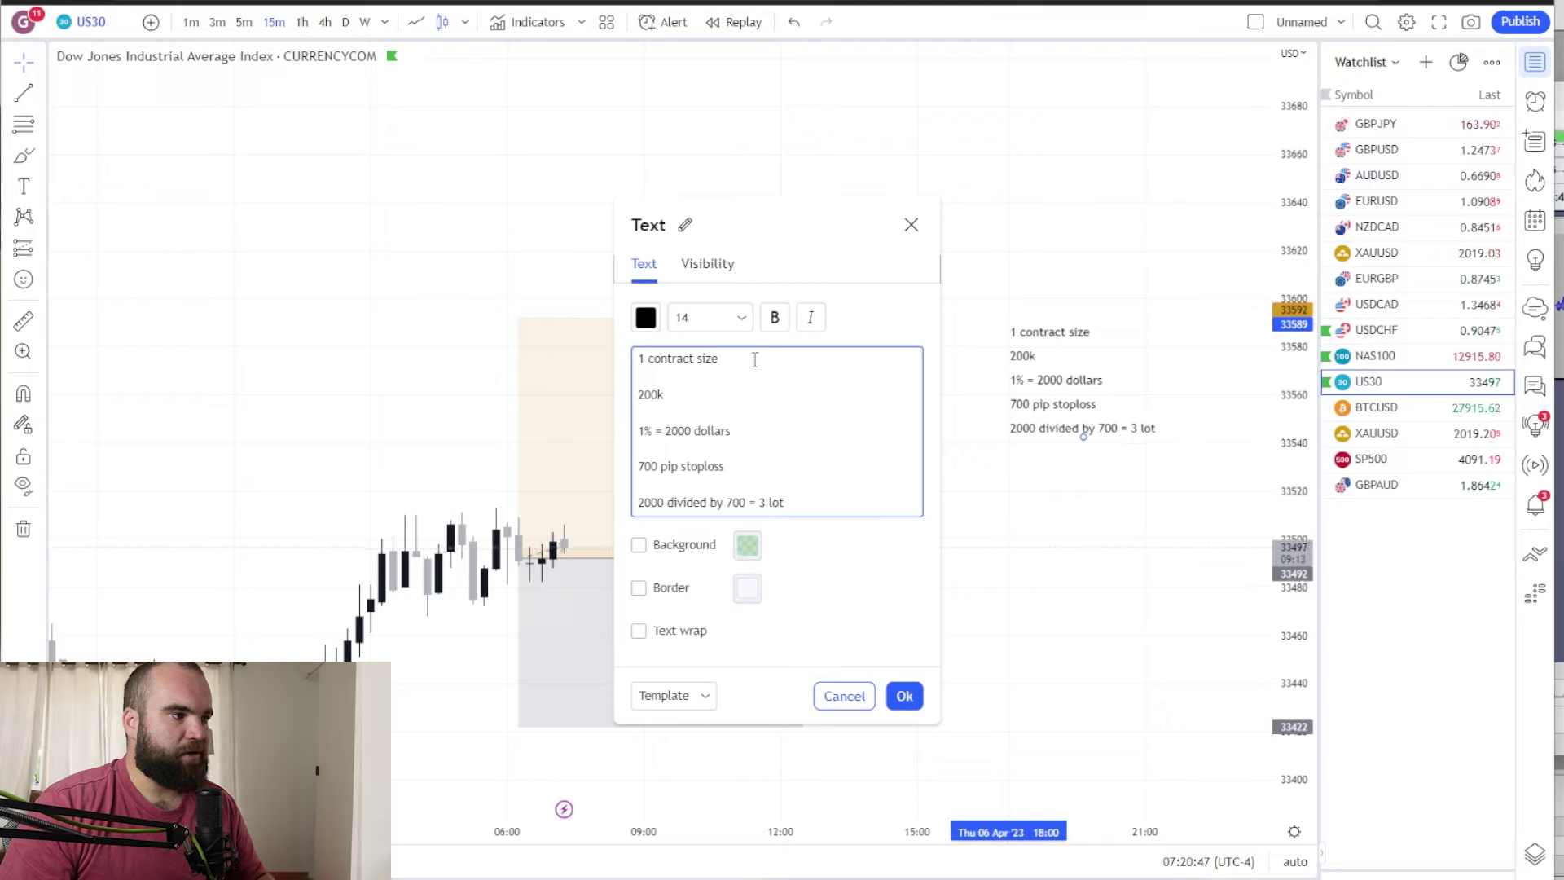
# Step: Place the caret after the 3 lot result so it becomes 30 lot
pyautogui.moveTo(638, 358); pyautogui.dragTo(716, 363)
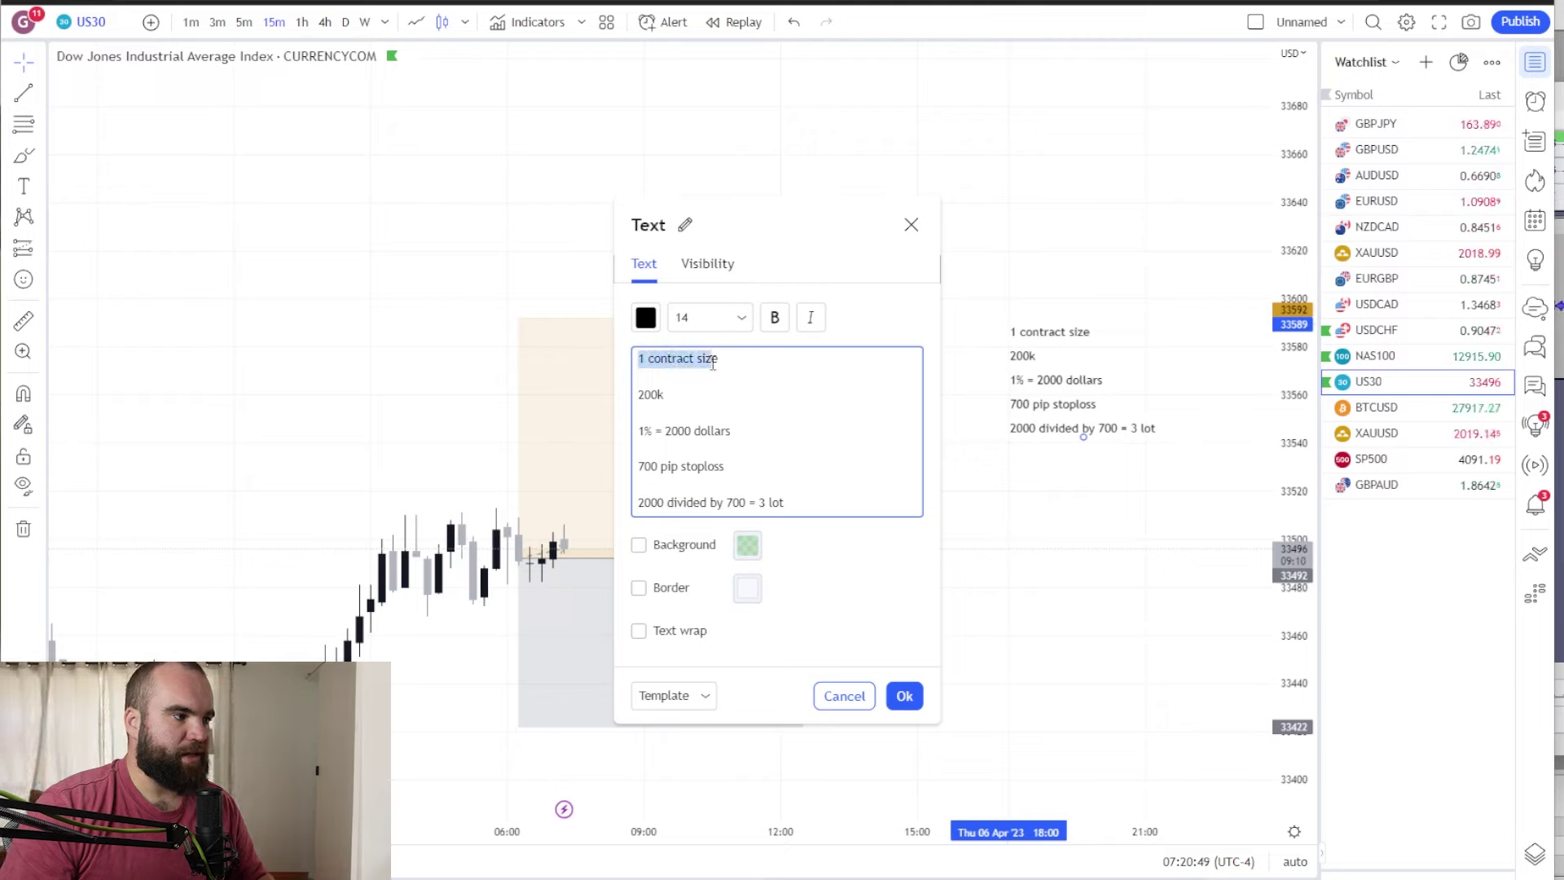
pyautogui.click(783, 430)
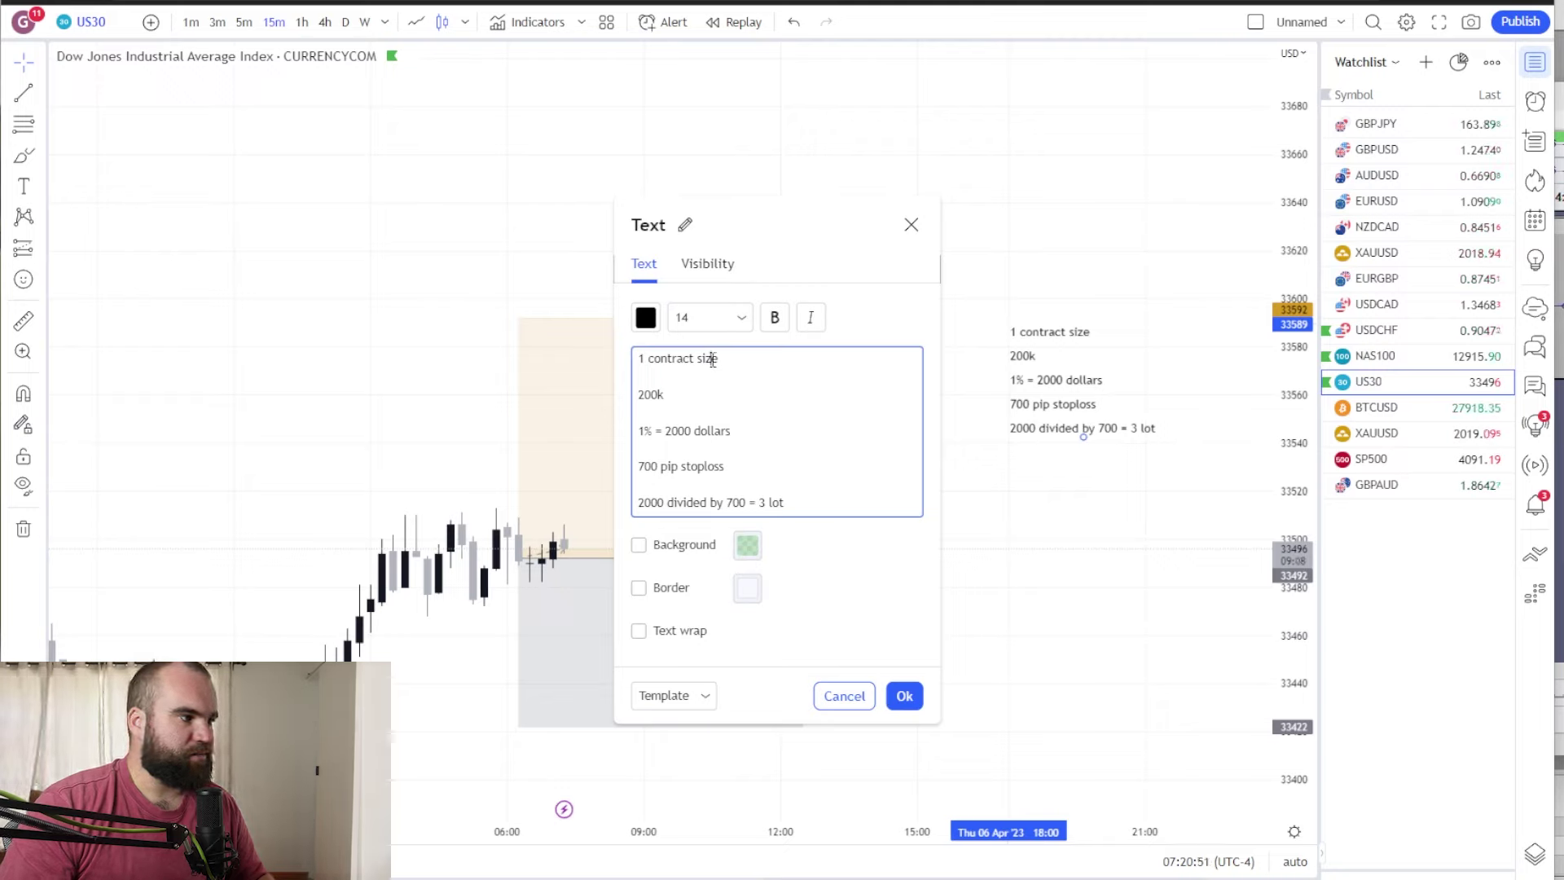
pyautogui.moveTo(778, 502); pyautogui.dragTo(640, 394)
pyautogui.click(790, 448)
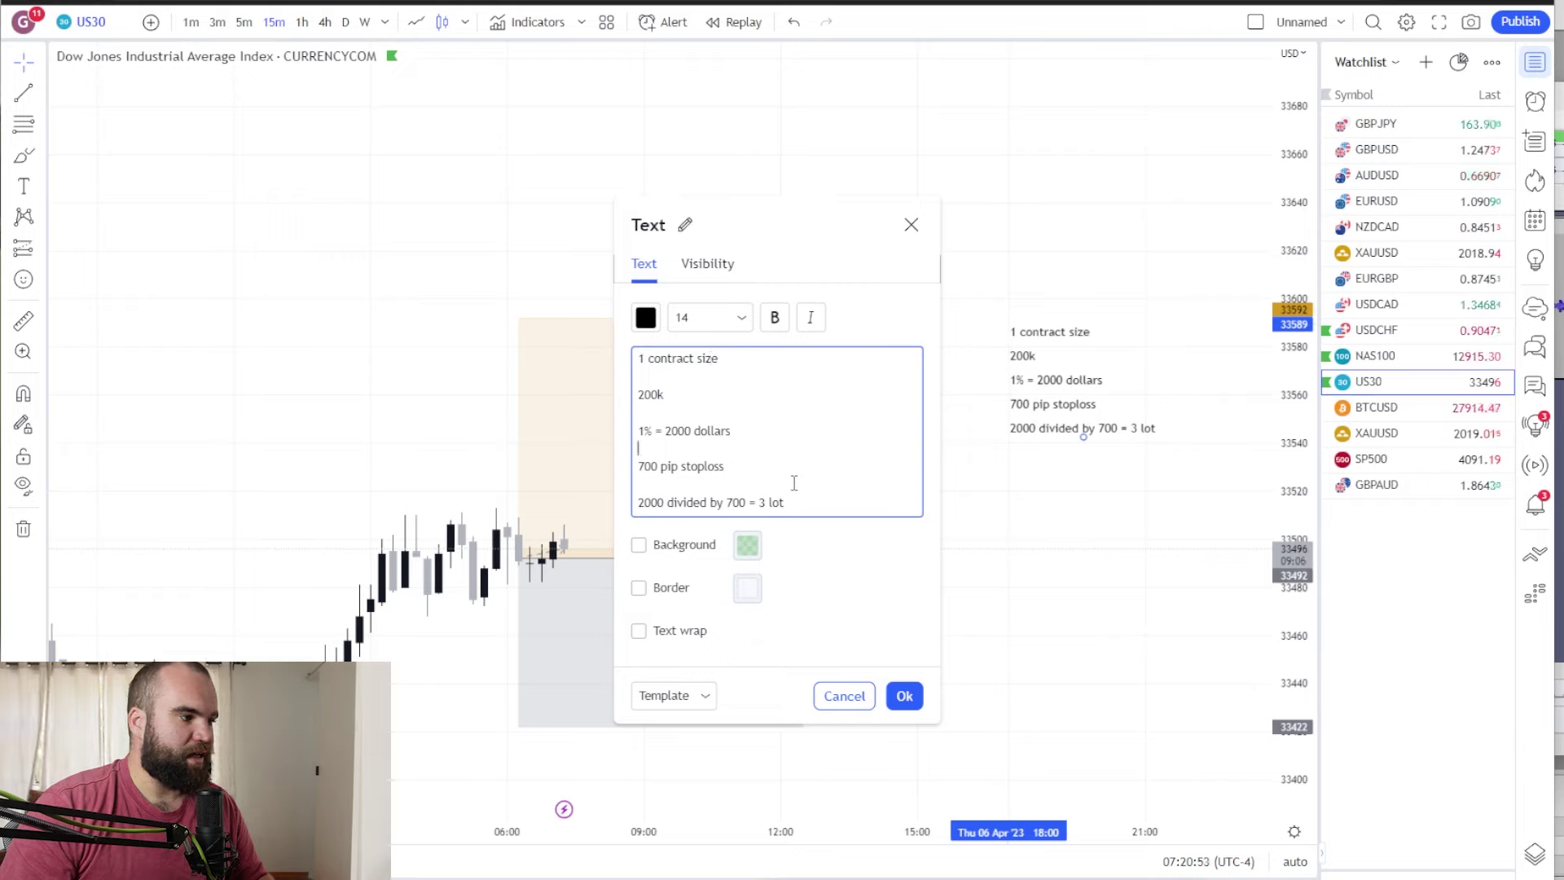
pyautogui.click(765, 503)
pyautogui.write('0')
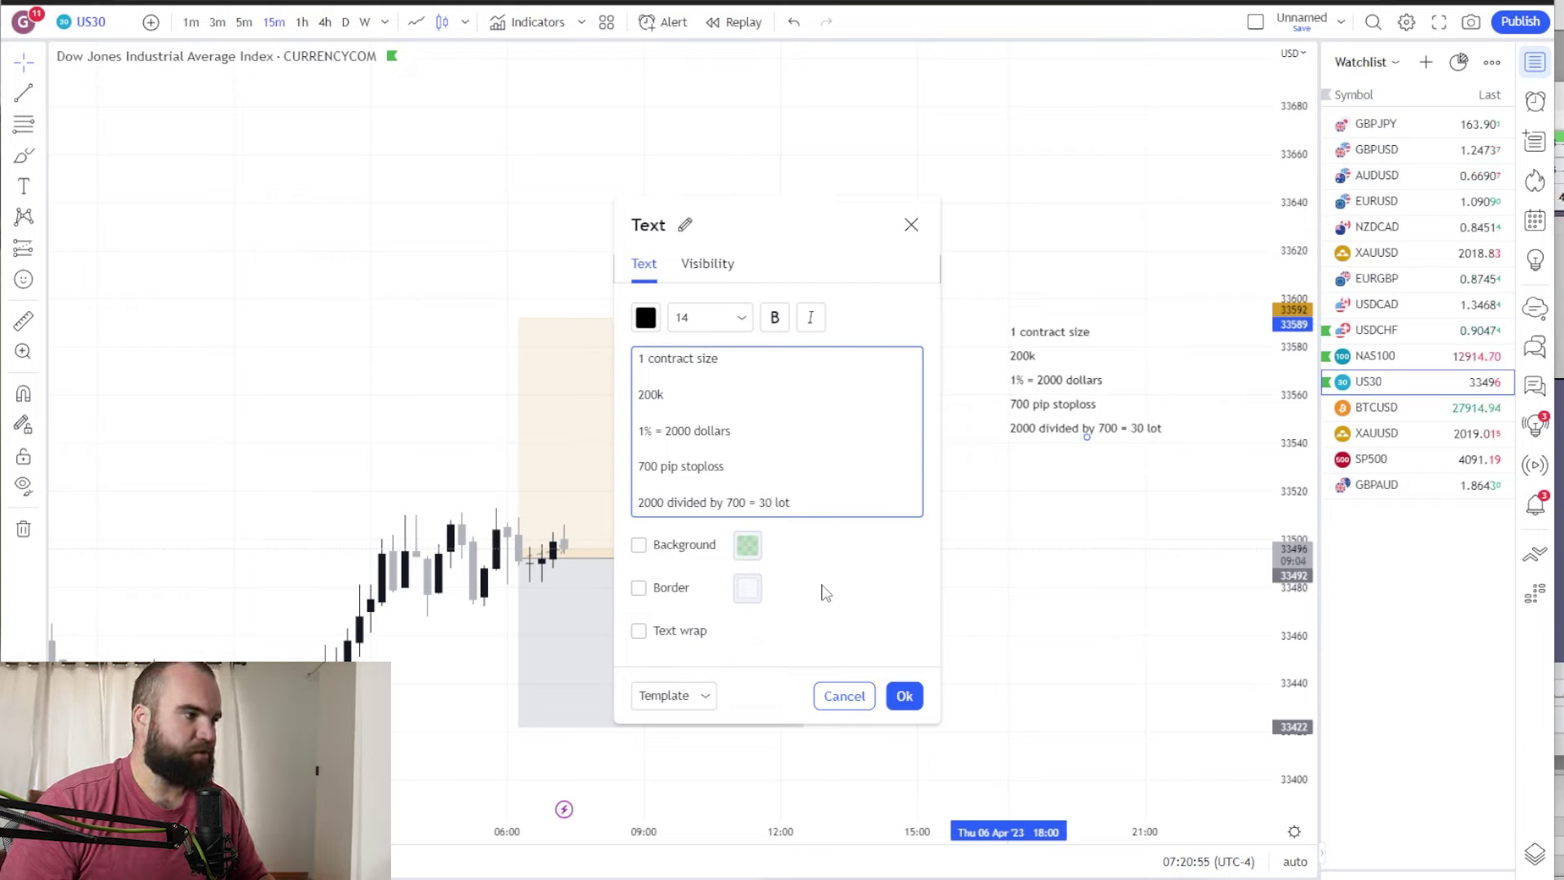
pyautogui.click(804, 502)
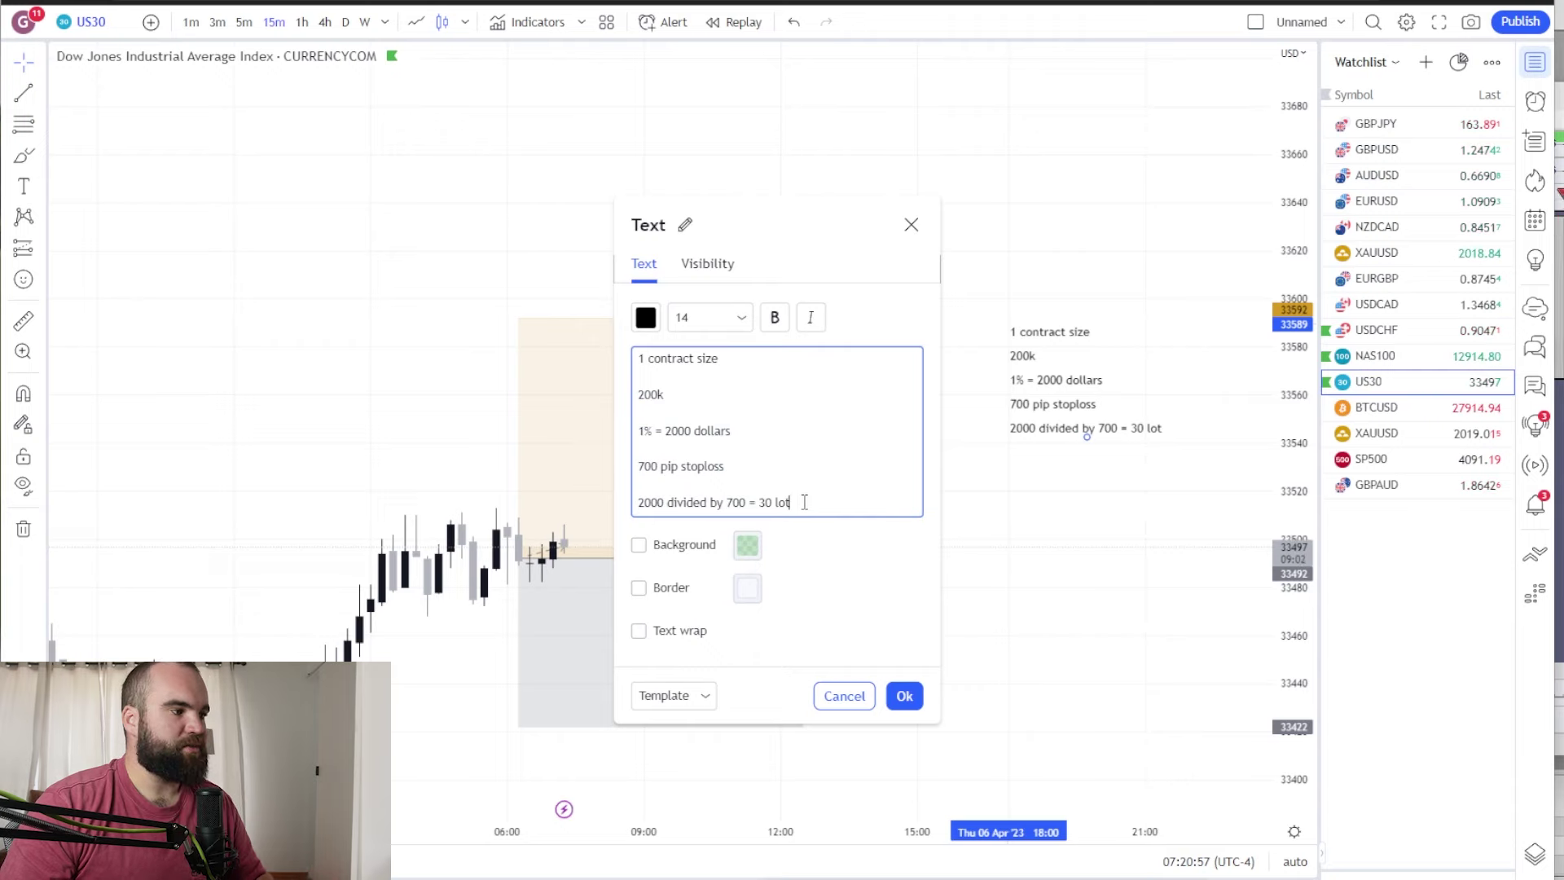
pyautogui.click(698, 359)
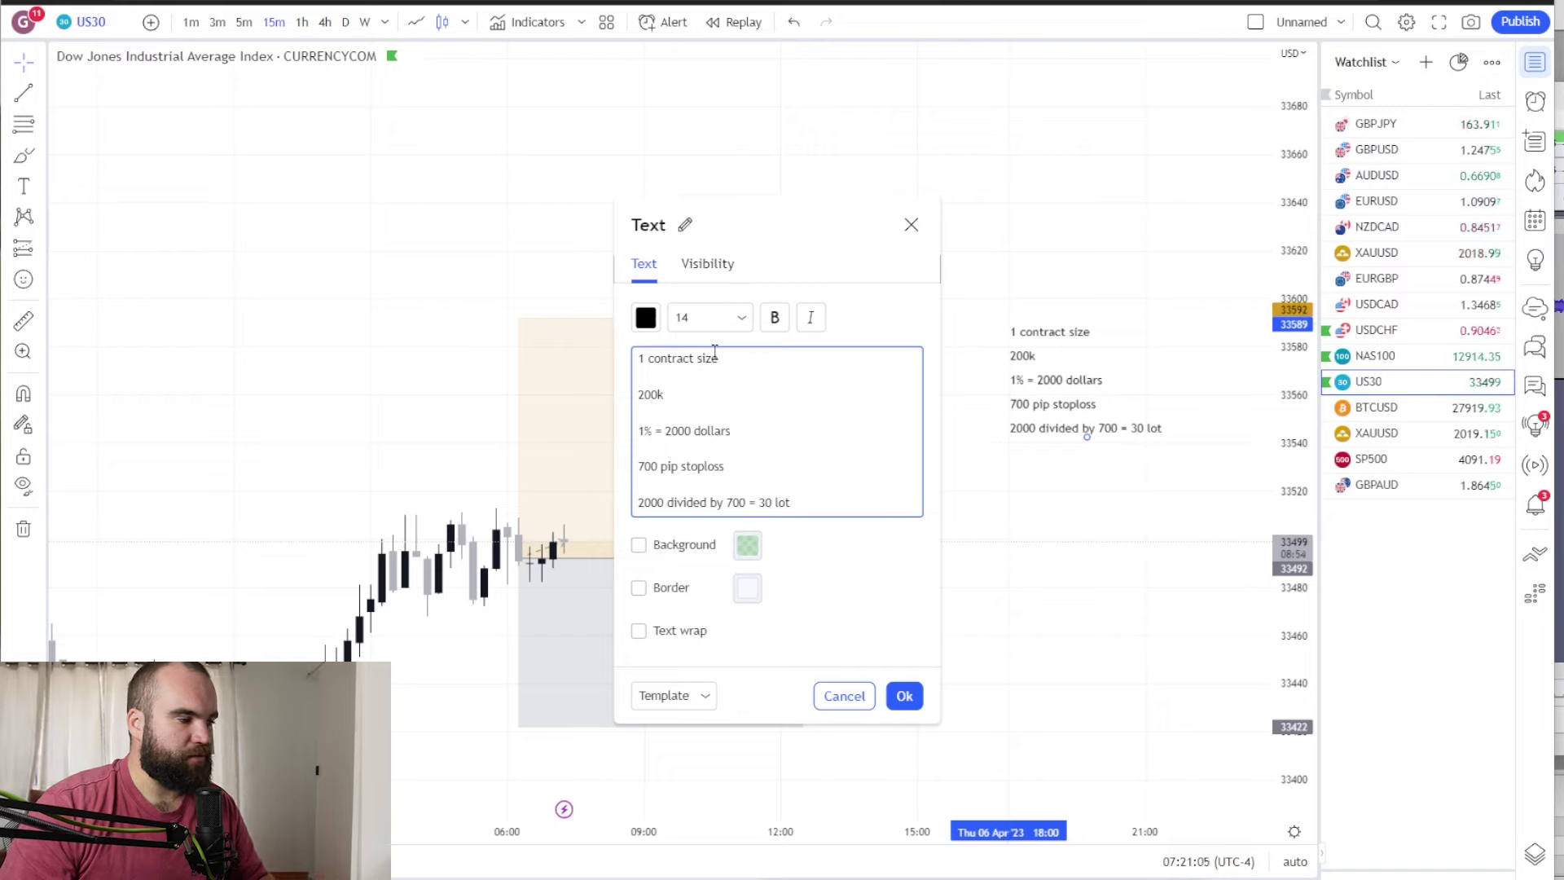
pyautogui.moveTo(719, 360); pyautogui.dragTo(637, 360)
pyautogui.click(670, 364)
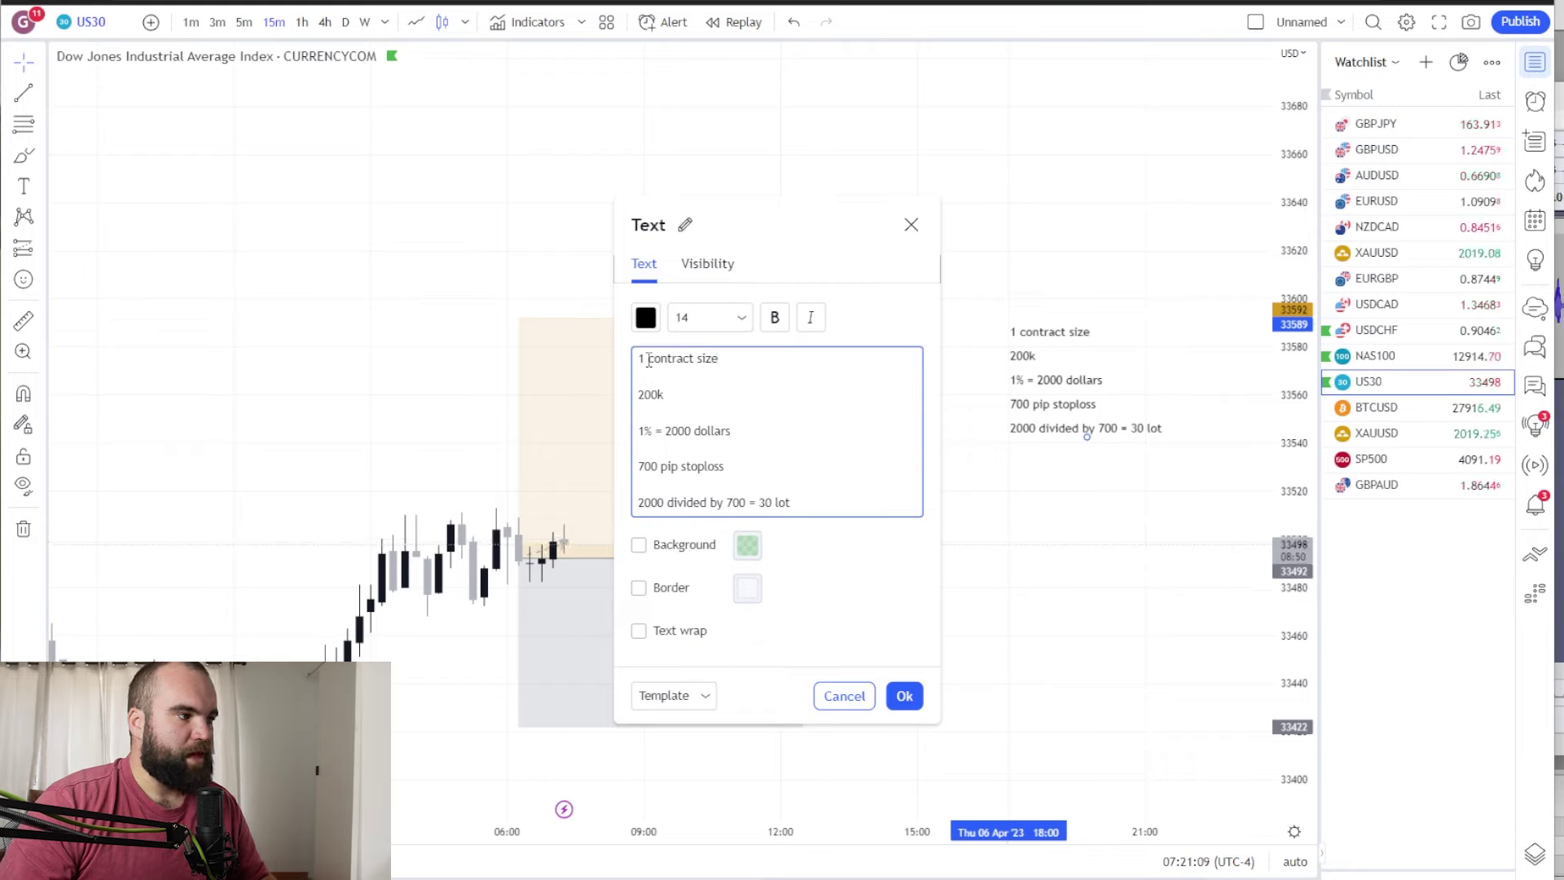
pyautogui.click(771, 503)
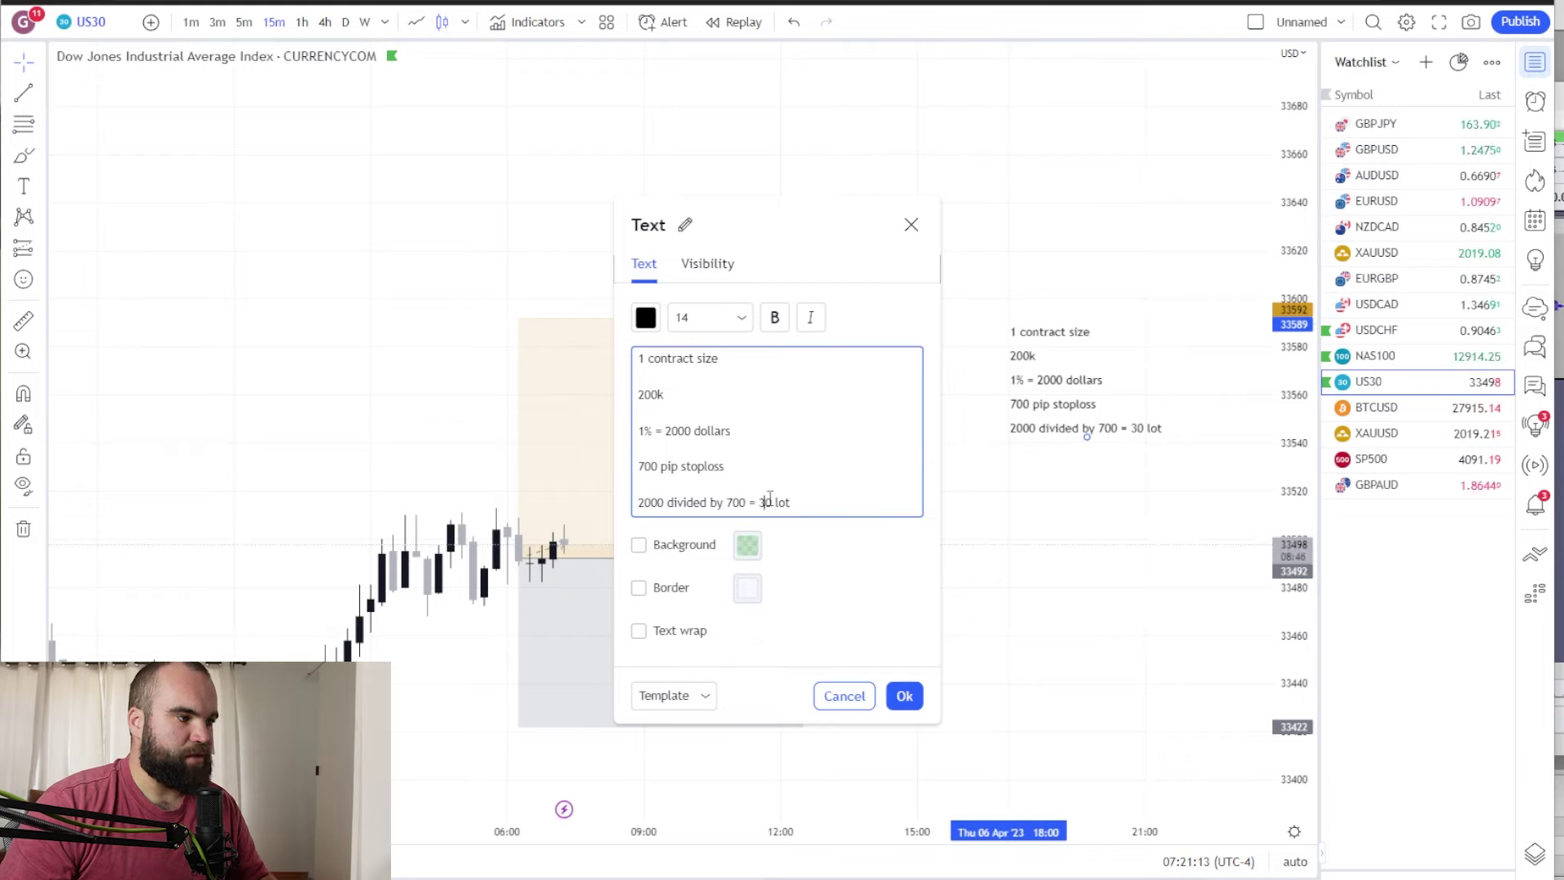
pyautogui.doubleClick(647, 394)
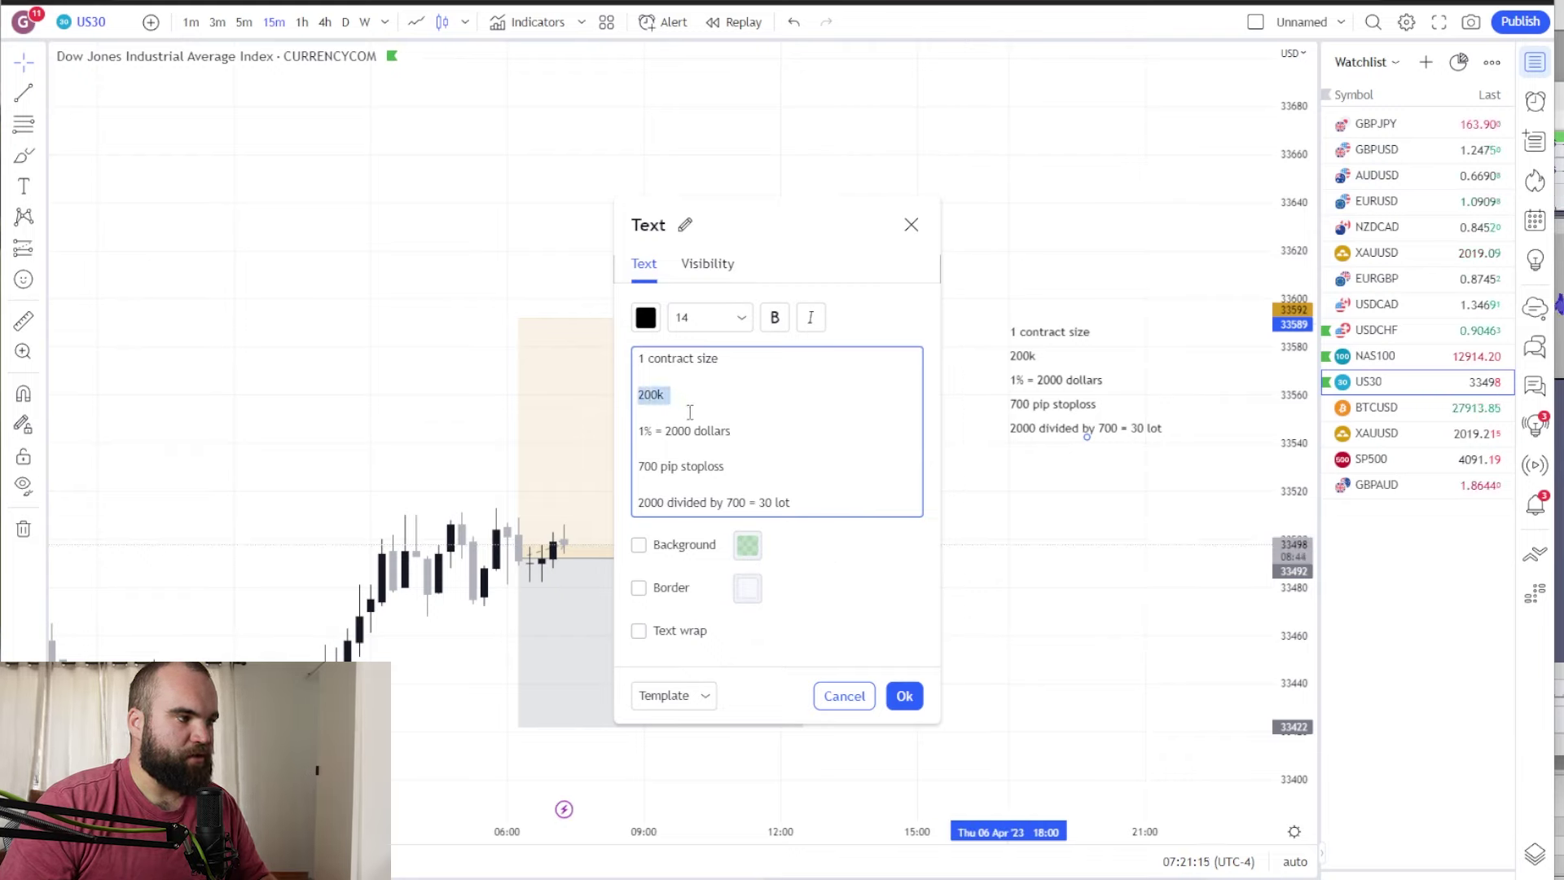
pyautogui.moveTo(690, 412); pyautogui.dragTo(747, 514)
pyautogui.click(767, 503)
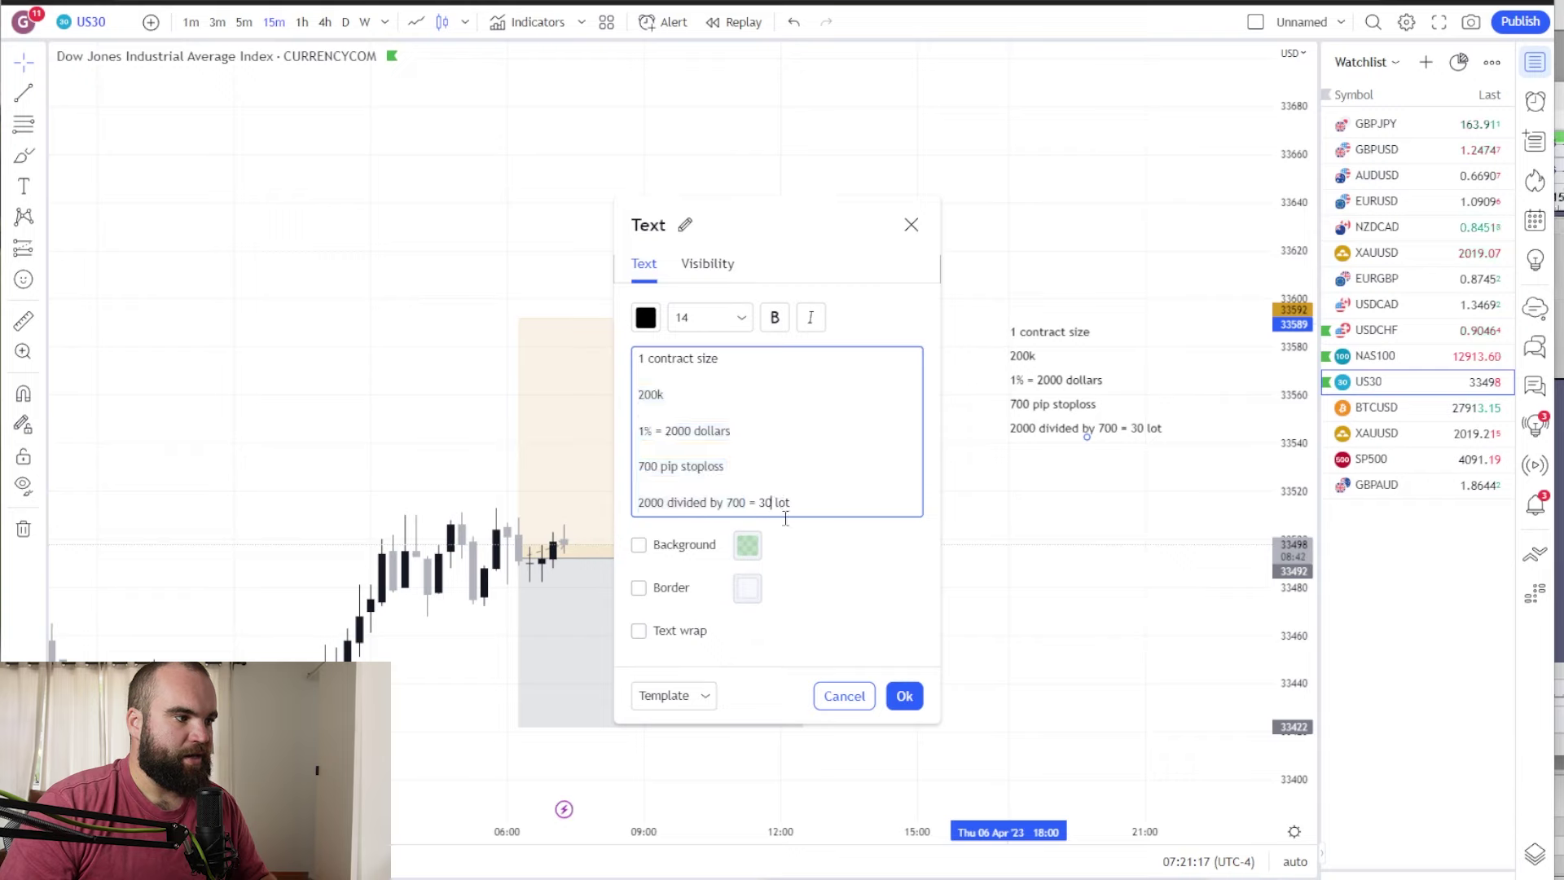